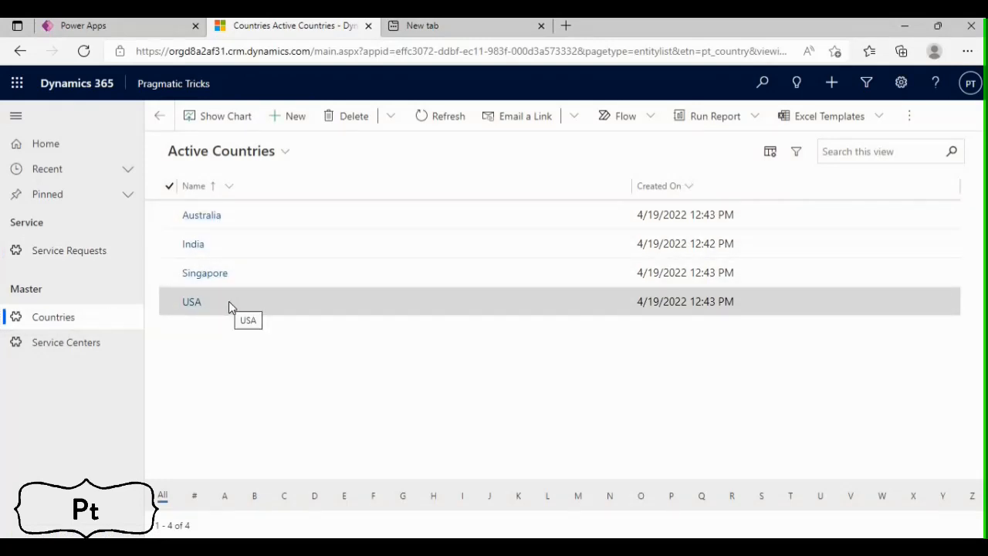
View the Service Centers list, and start a new service request named "Service for Laptop"
left_click(80, 347)
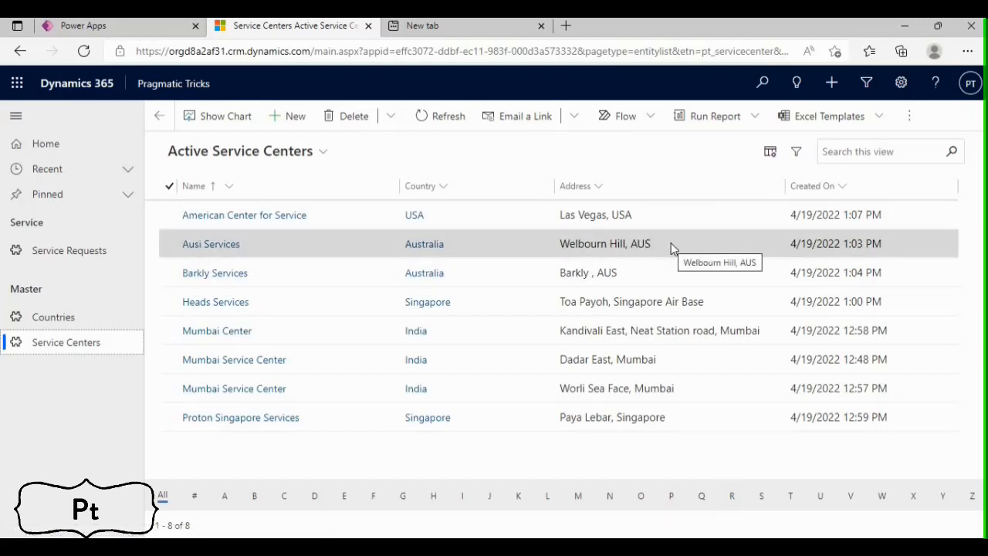
left_click(85, 253)
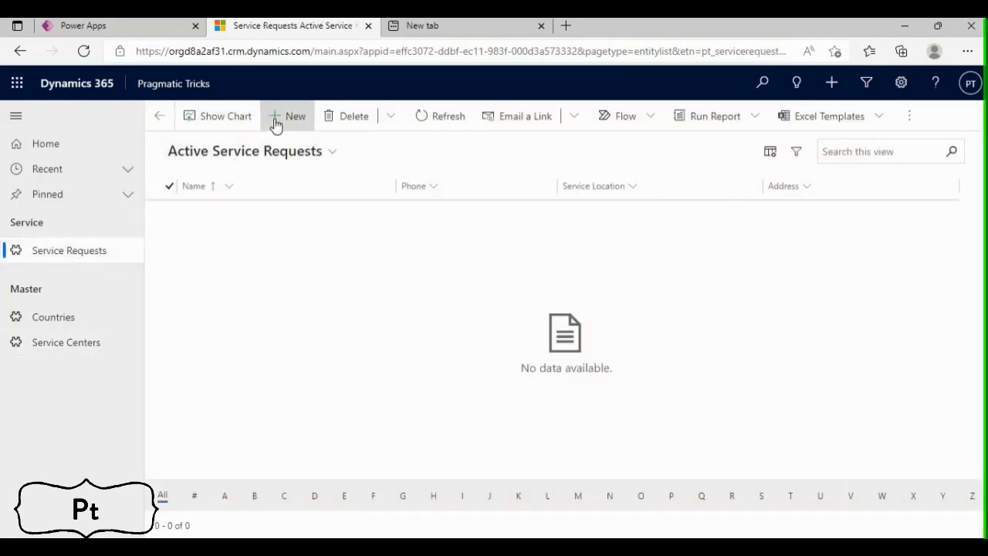
left_click(278, 120)
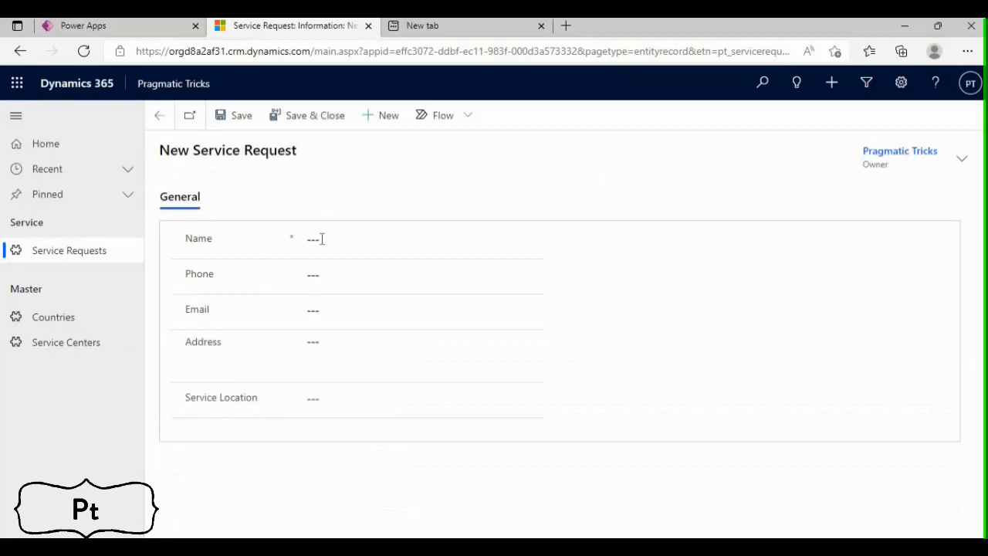
left_click(320, 240)
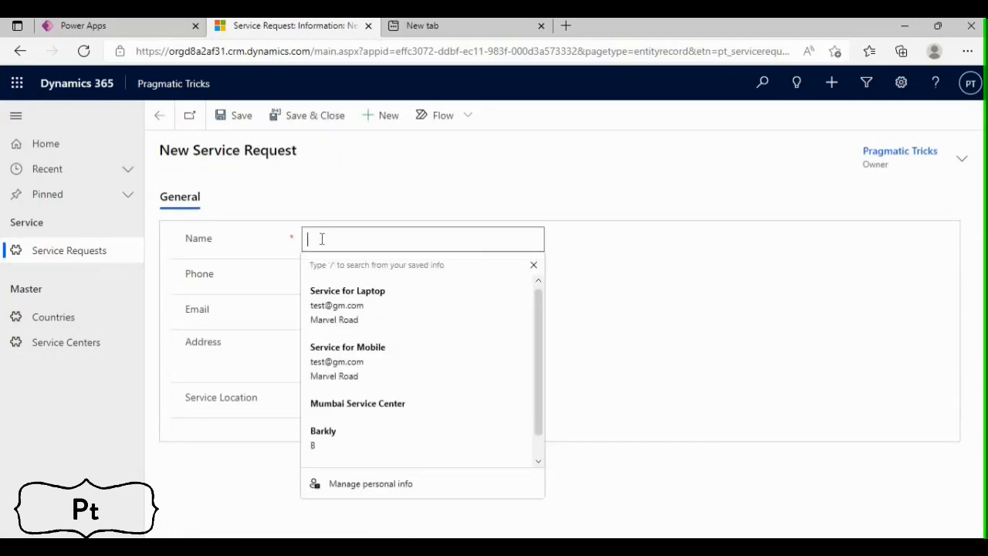
type("Serv")
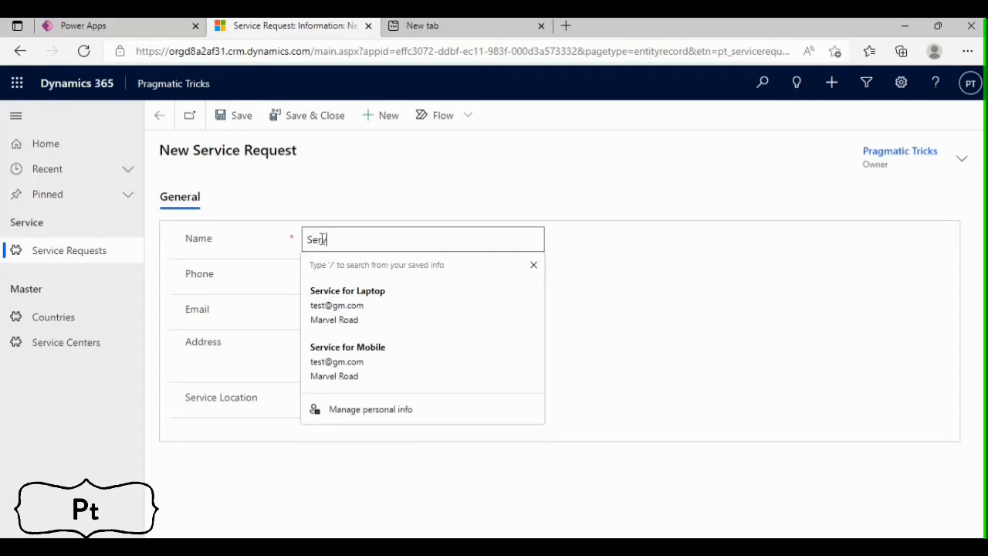
type("ice for Laptop")
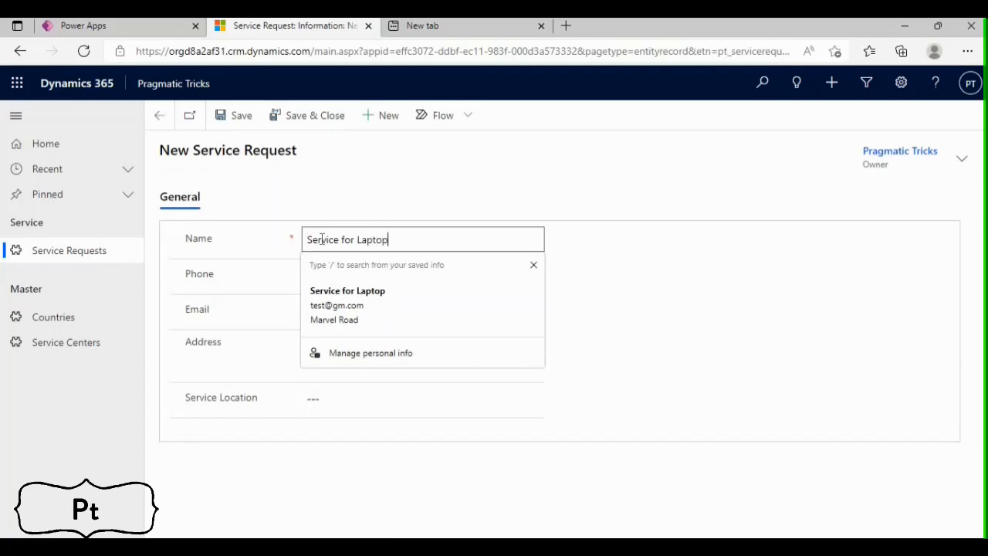
key("Tab")
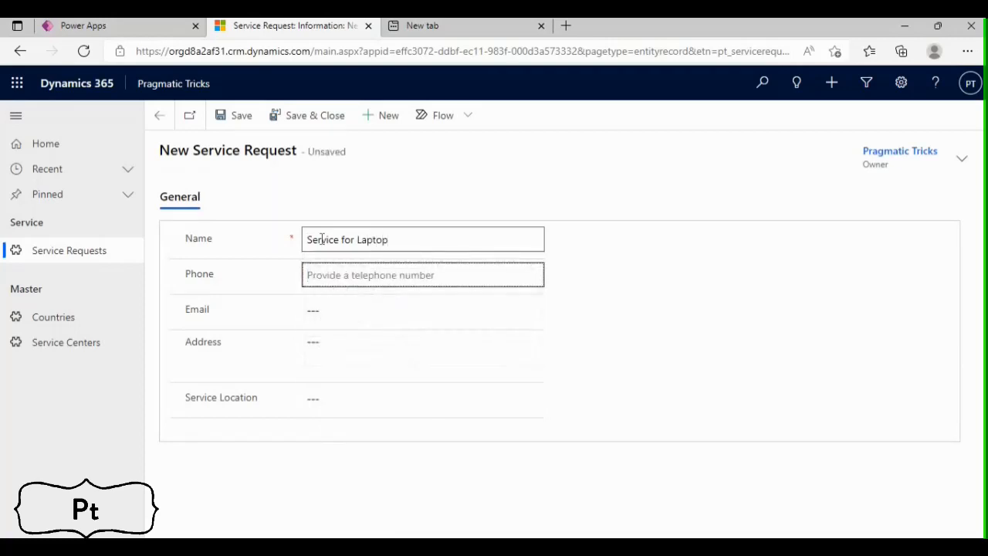
Fill in the customer's phone number, e-mail and address on the new service request
type("9876543210")
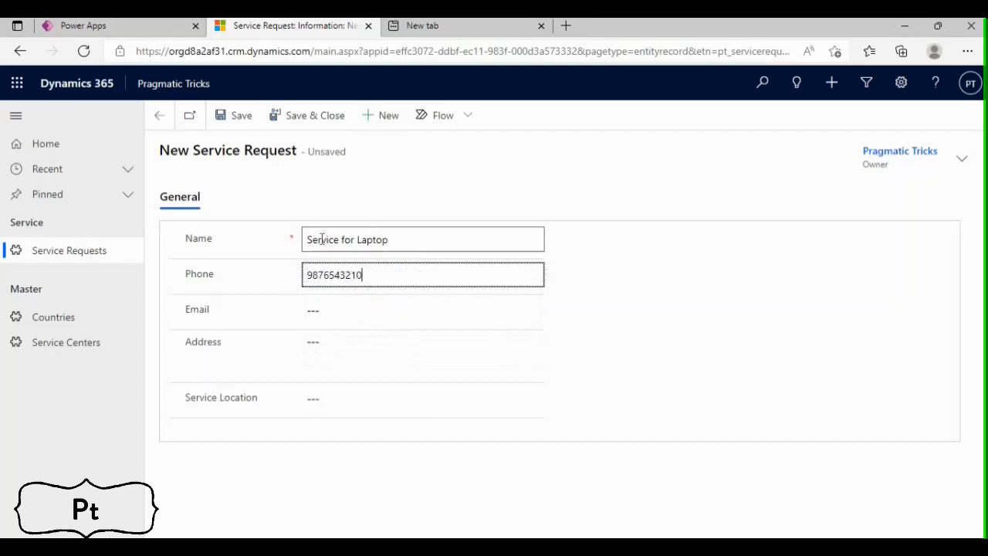
left_click(332, 308)
left_click(358, 367)
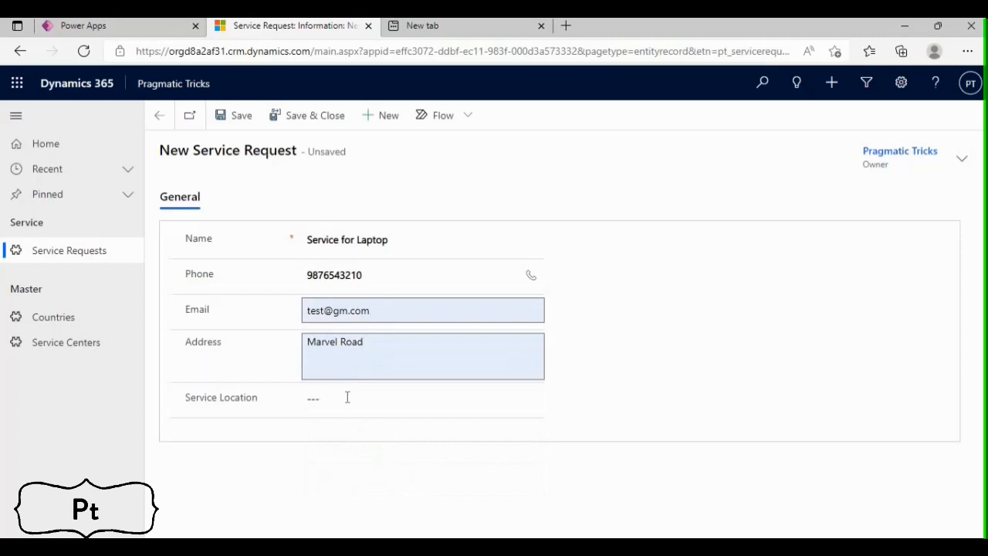
Set the request's Service Location to Australia and save the record
left_click(346, 399)
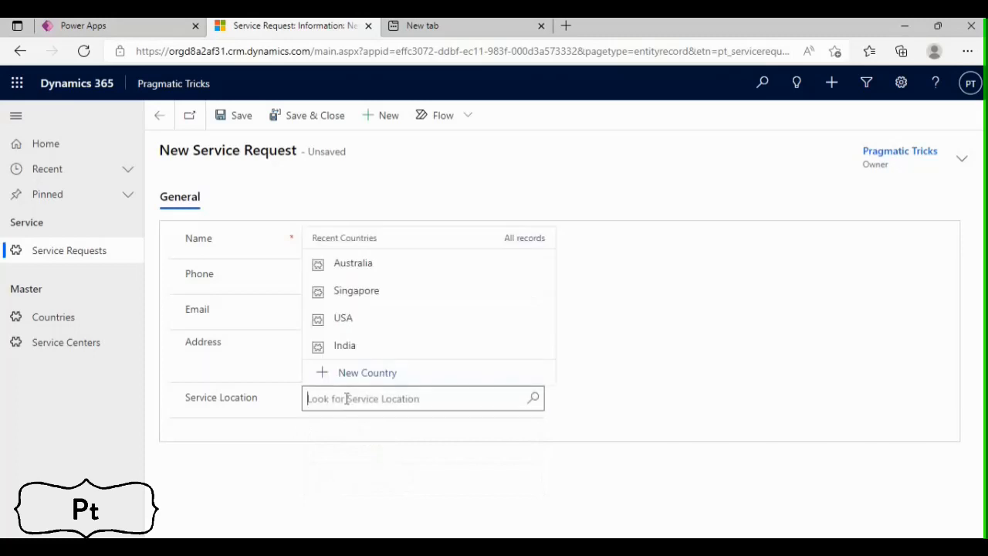
left_click(364, 266)
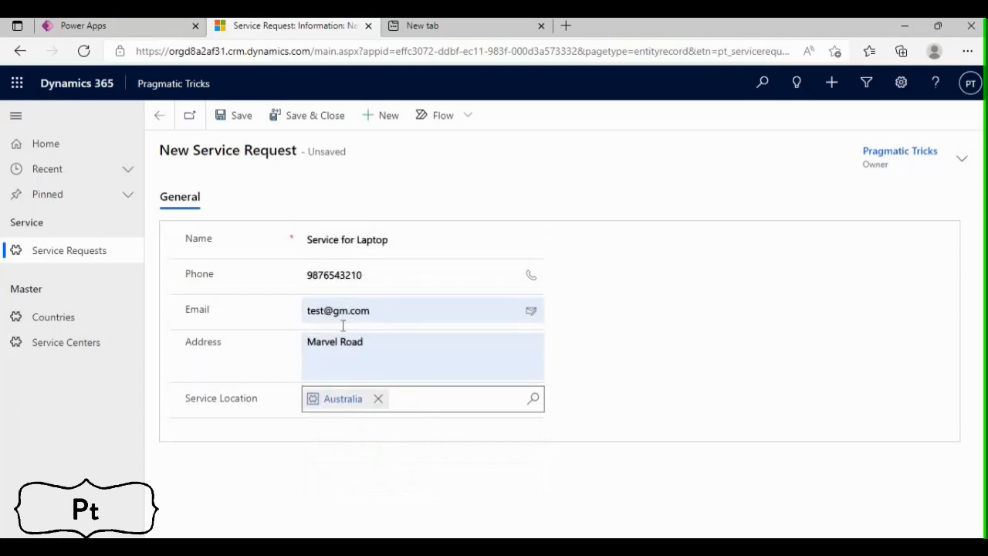
left_click(241, 116)
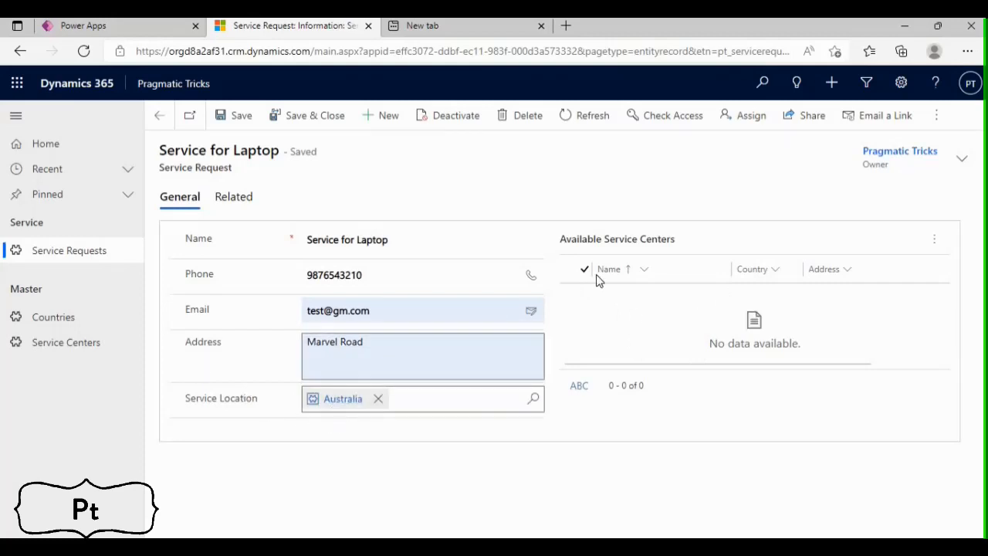
Change the request's Service Location to Singapore and save the record
left_click(378, 400)
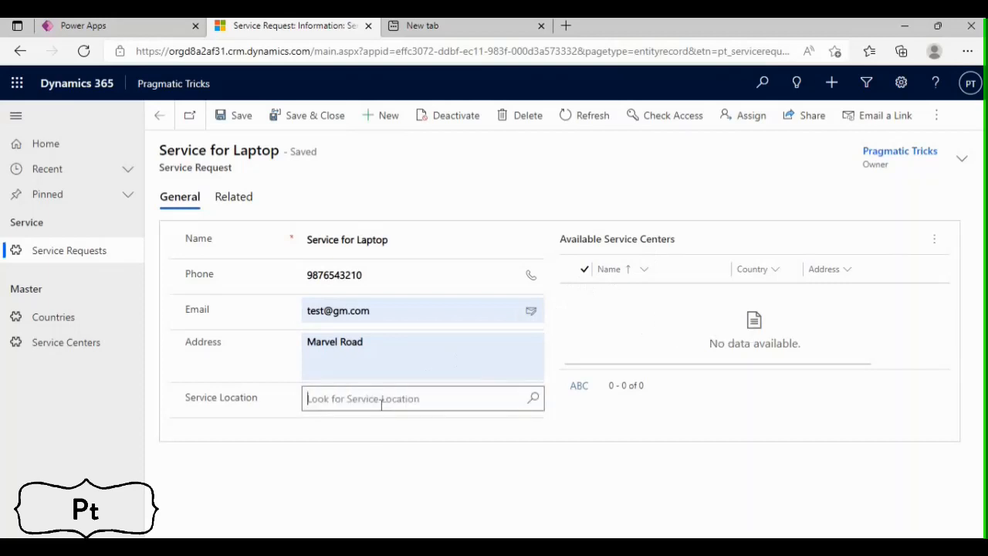
left_click(536, 401)
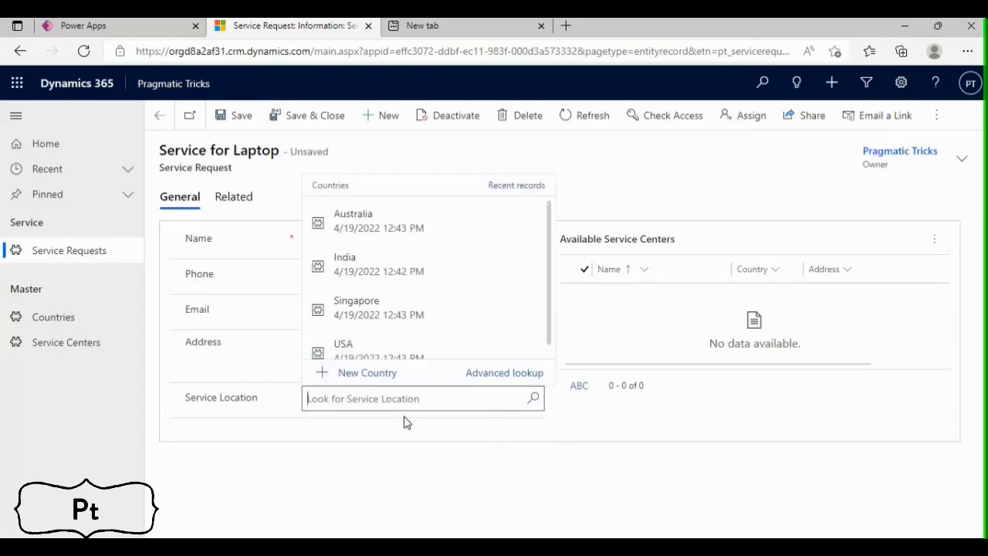
left_click(361, 319)
left_click(239, 116)
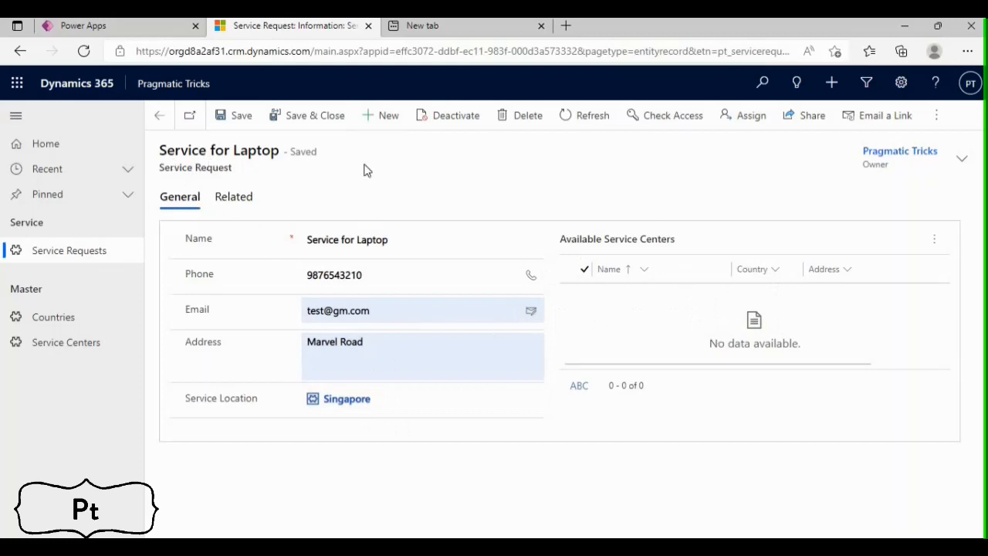
Switch to Power Apps and create a new cloud flow in the Pragmatic Solution
left_click(117, 29)
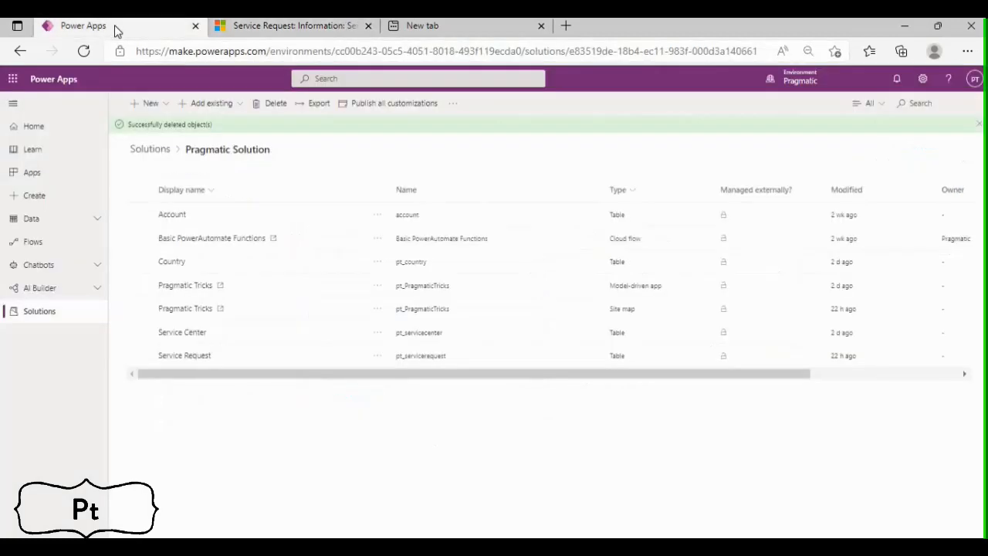
left_click(151, 105)
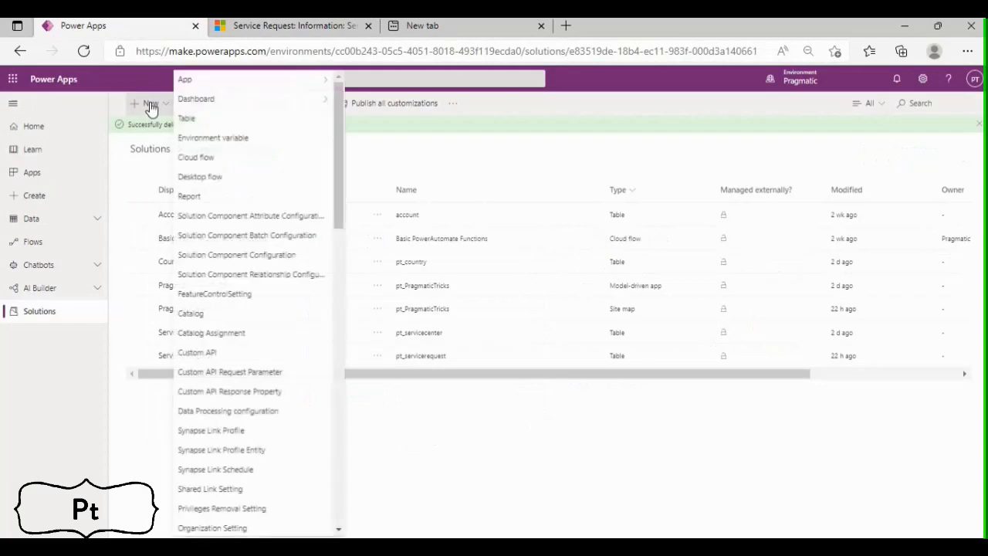
left_click(200, 159)
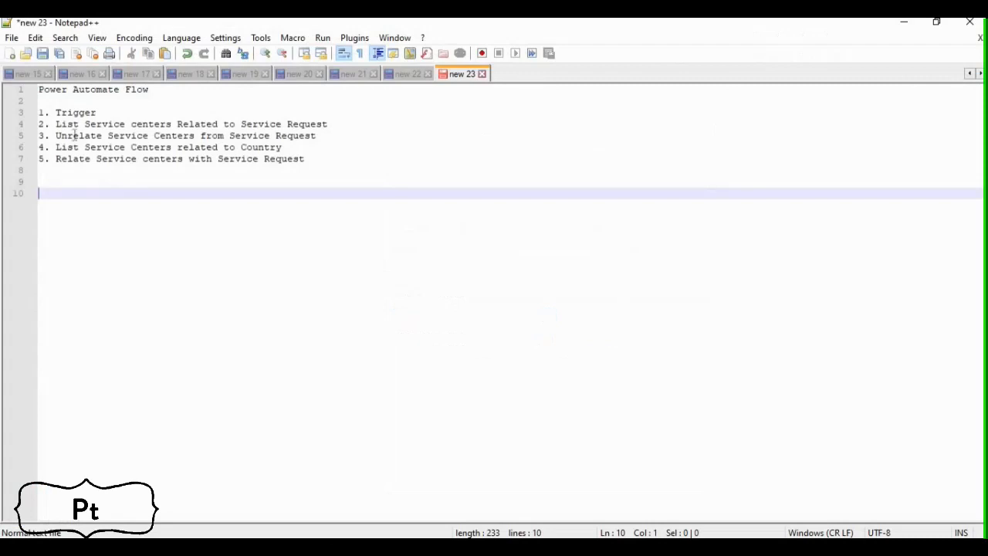
Review the planned Power Automate flow steps in the Notepad++ notes, from the trigger to relating service centers with the service request
left_click_drag(316, 161, 37, 89)
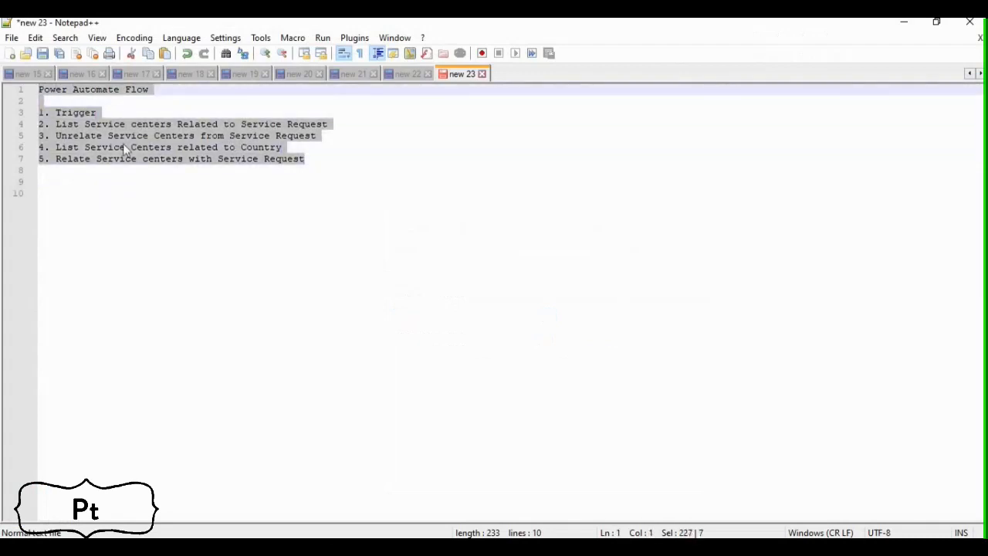
left_click(186, 202)
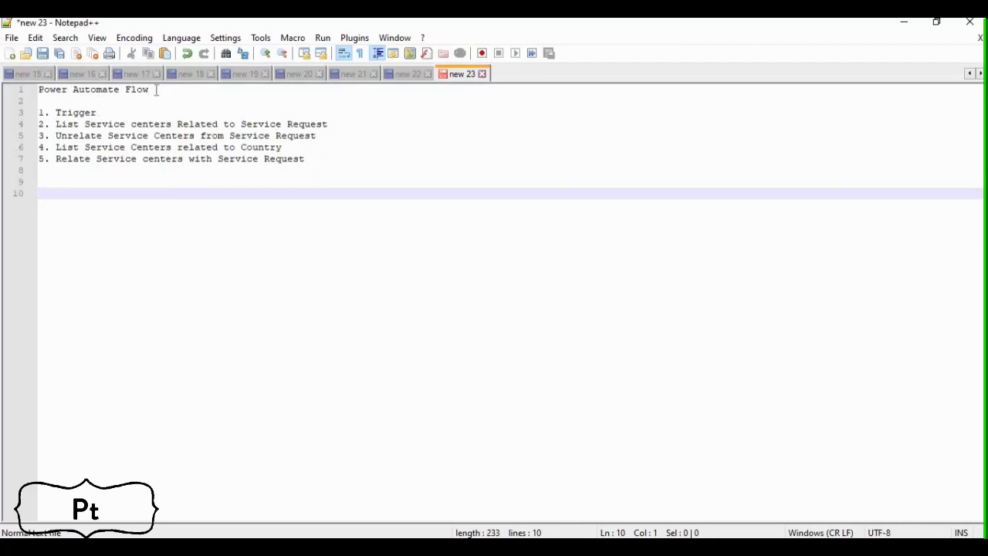
left_click_drag(154, 90, 88, 93)
double_click(86, 113)
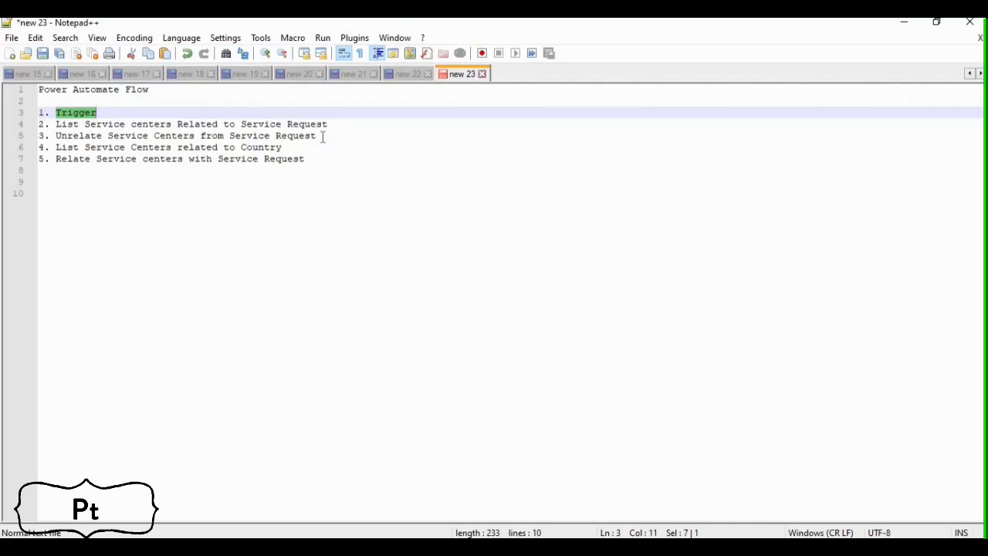
left_click_drag(315, 162, 38, 113)
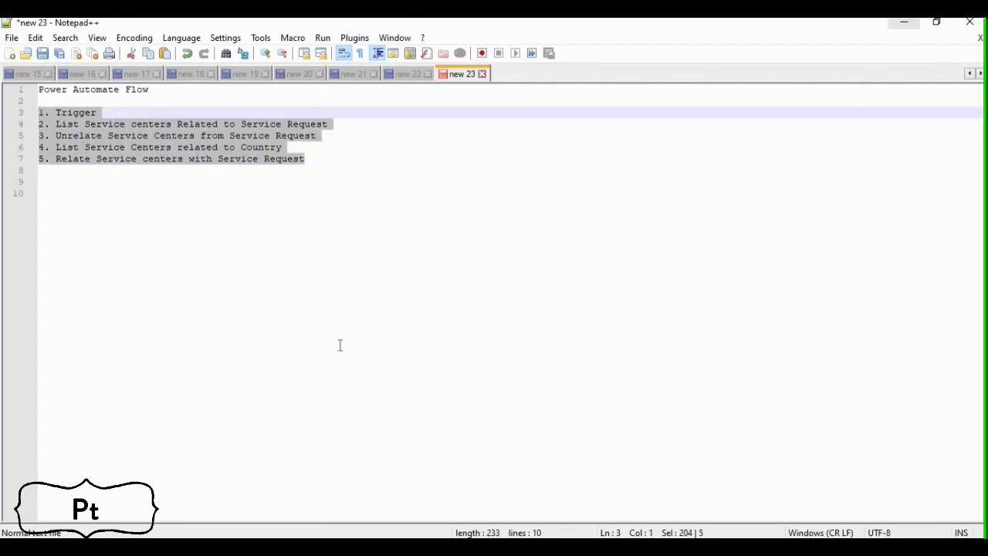
Return to Power Automate and name the untitled flow "Relate and Unrelate Service Centers"
left_click(162, 494)
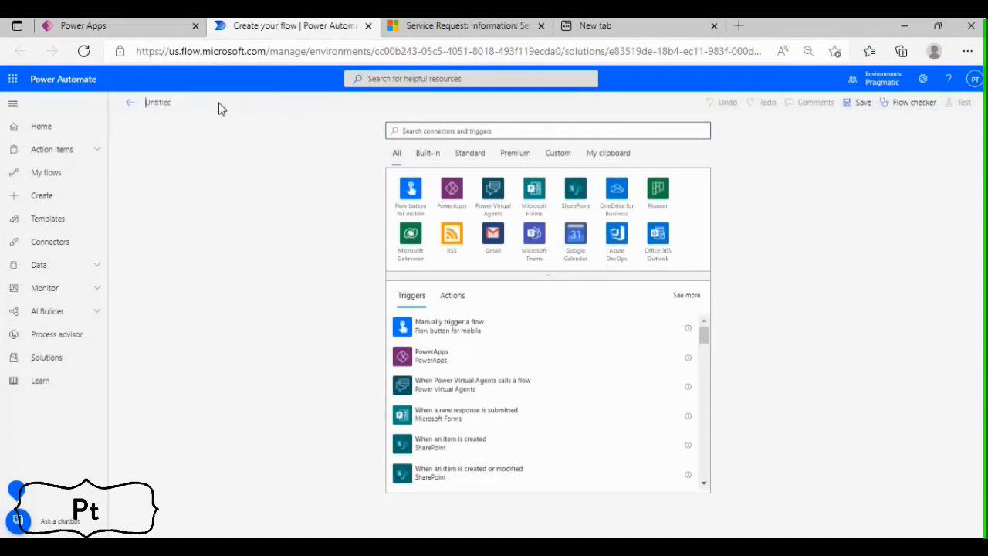
type("Relate and Unrelate Servic")
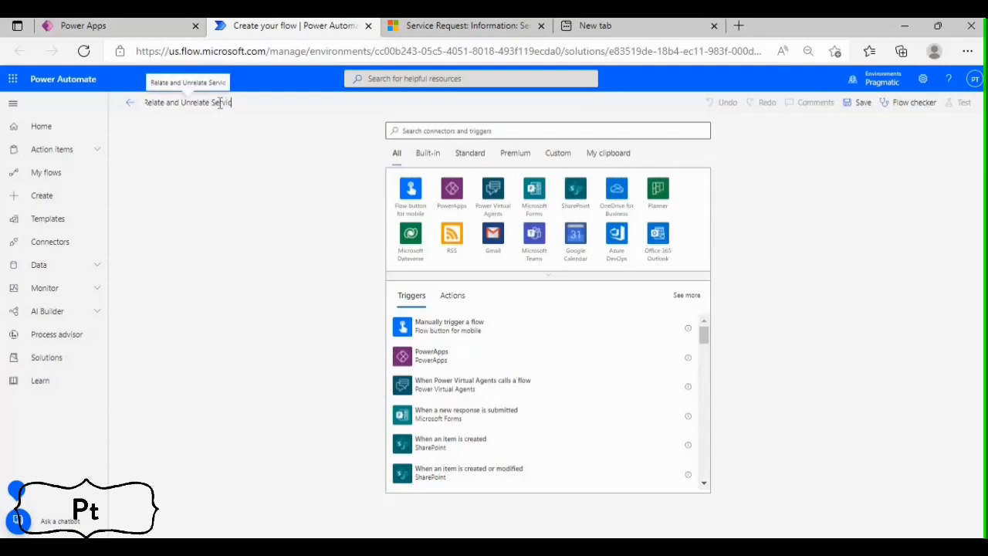
type("e Centers")
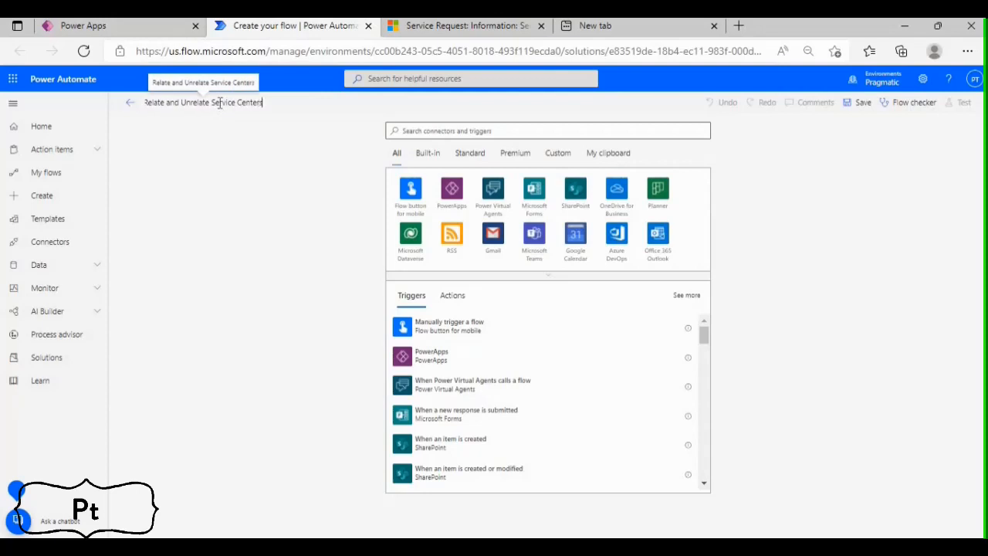
Add the Microsoft Dataverse trigger "When a row is added, modified or deleted" to the flow
left_click(438, 130)
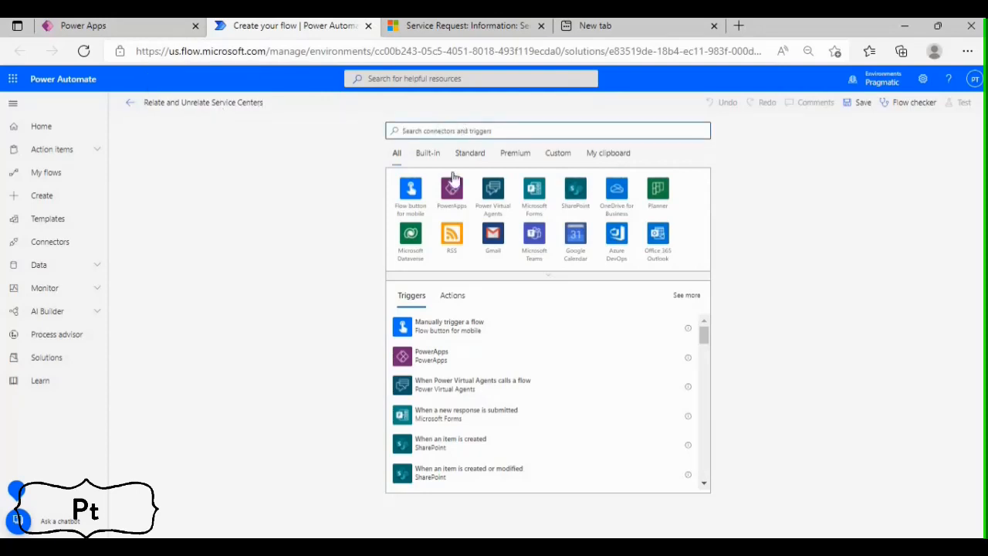
left_click(408, 255)
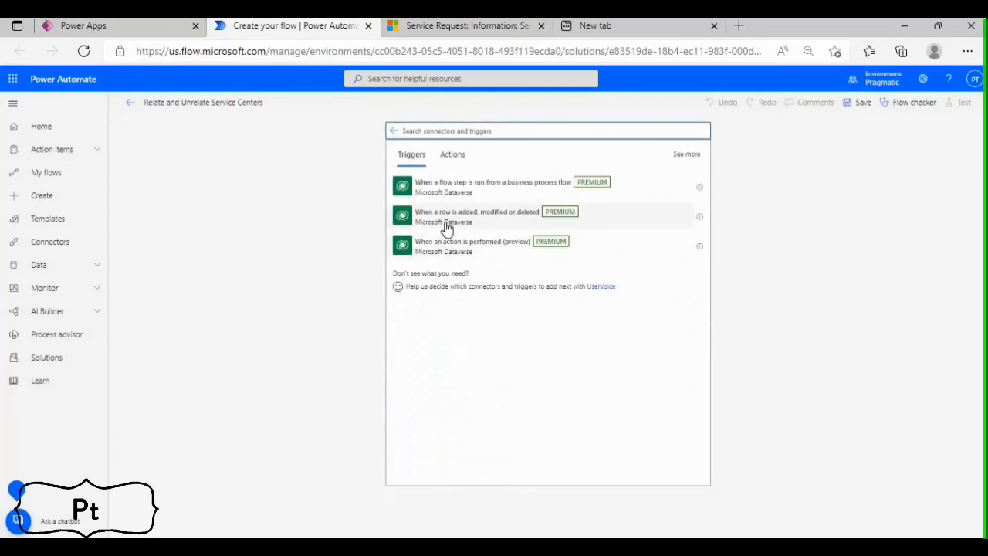
left_click(447, 229)
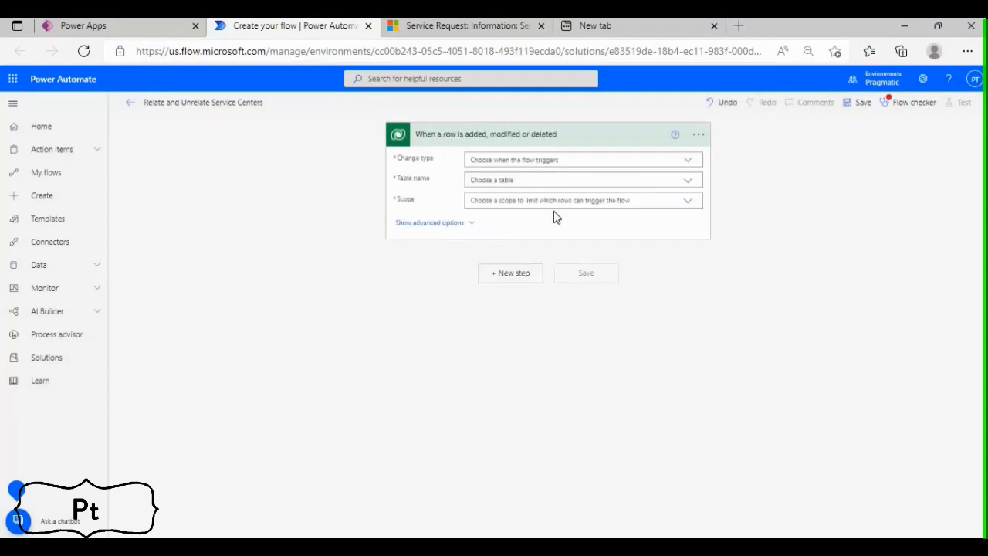
Configure the trigger with change type Added or Modified, table Service Requests and scope Organization
left_click(653, 161)
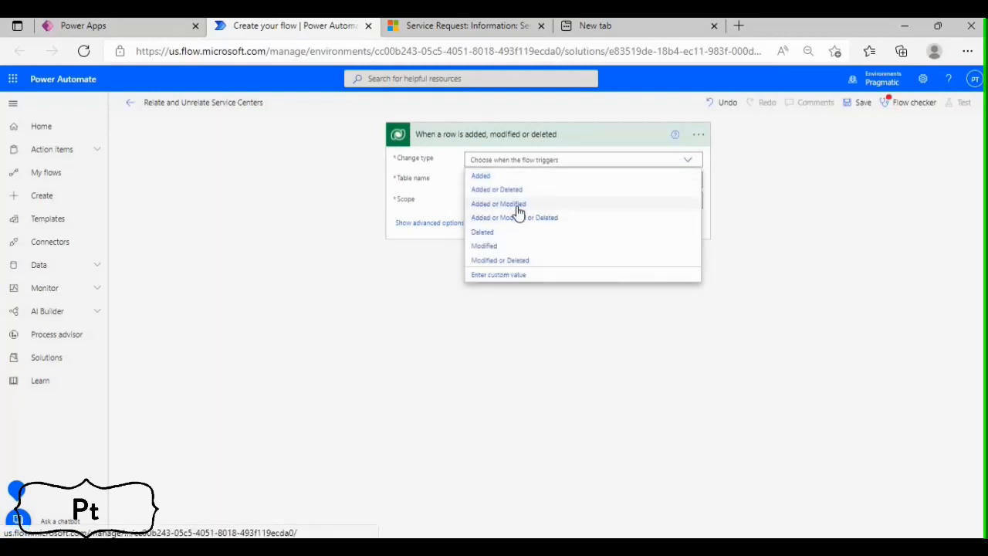
left_click(516, 204)
left_click(512, 181)
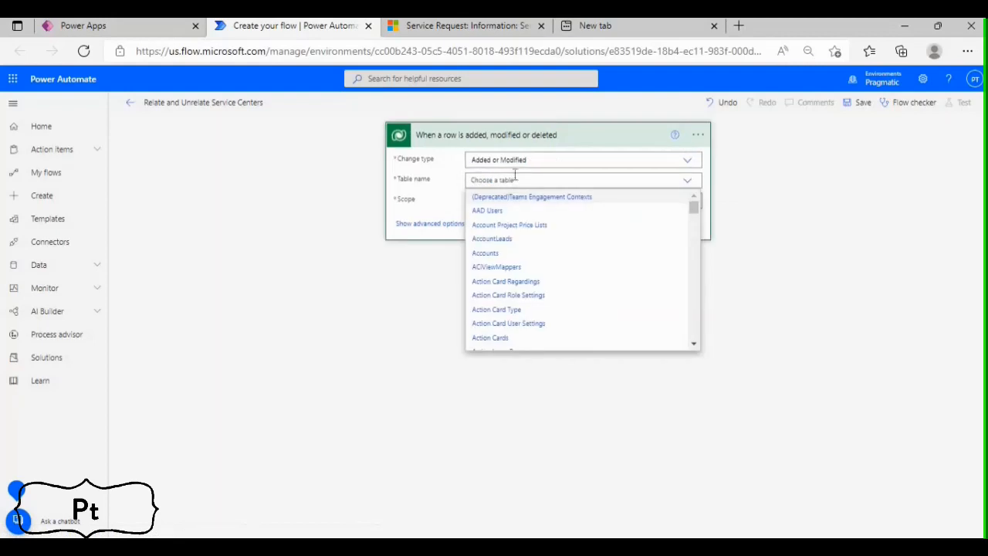
type("Service")
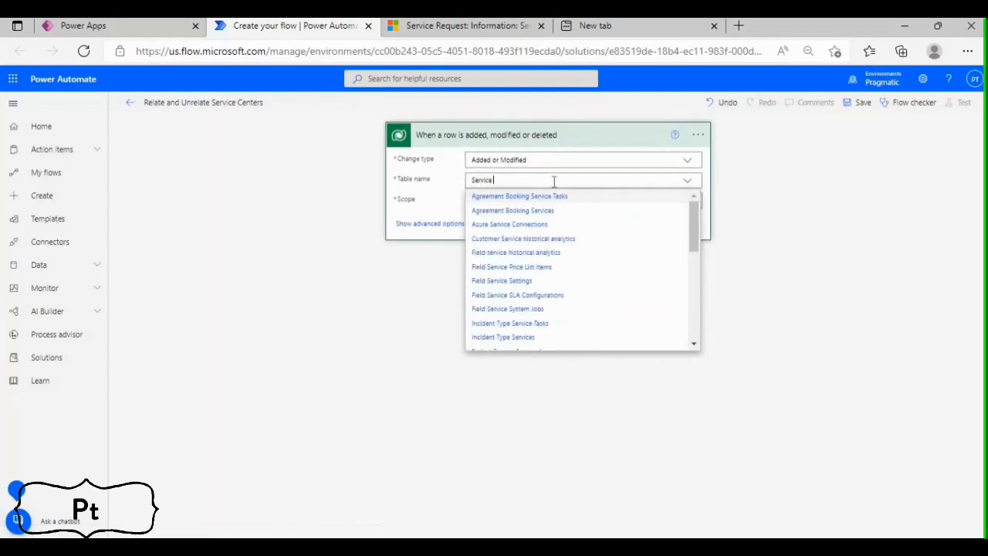
type(" Re")
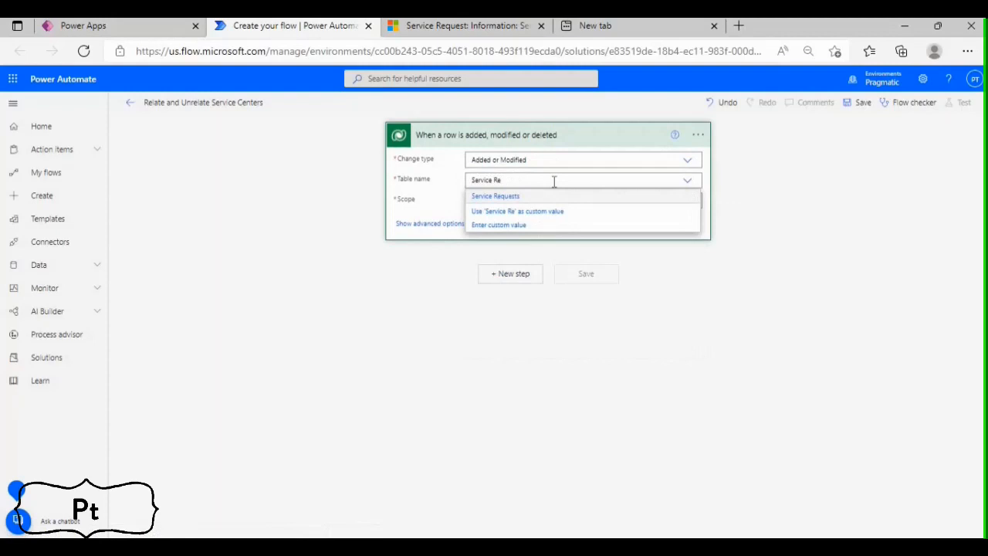
left_click(518, 196)
left_click(686, 200)
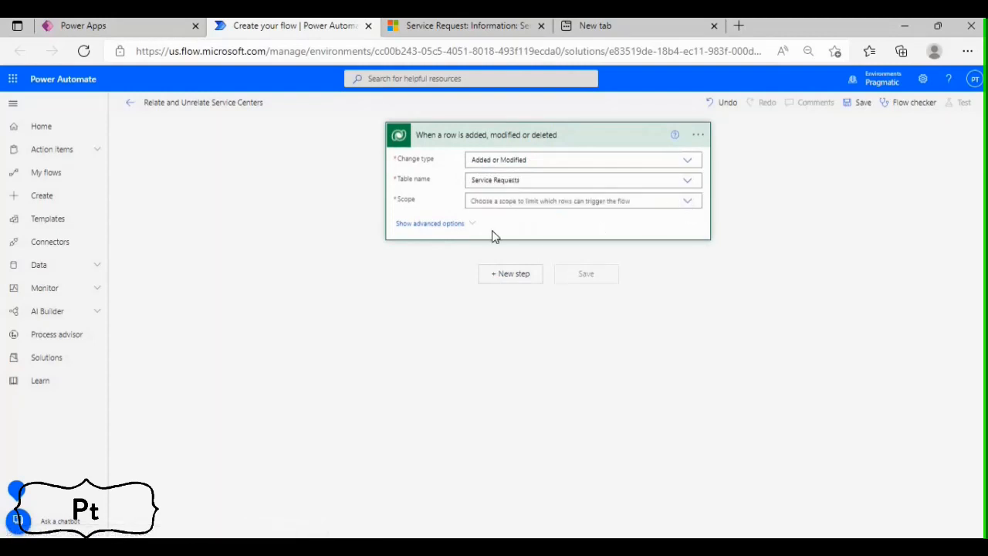
left_click(492, 233)
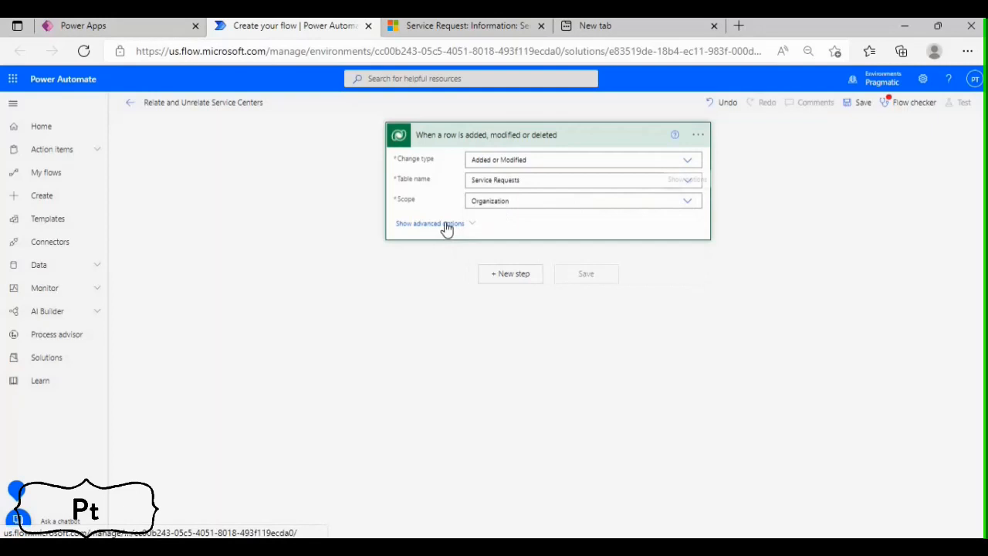
Show the trigger's advanced options, then switch to Power Apps and open the Service Request table in Pragmatic Solution
left_click(447, 224)
left_click(484, 222)
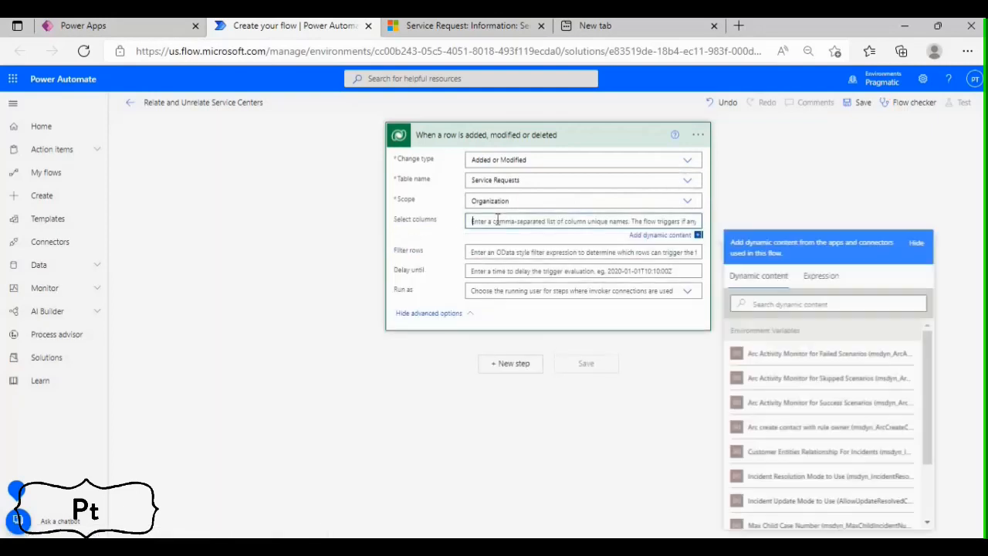
left_click(464, 25)
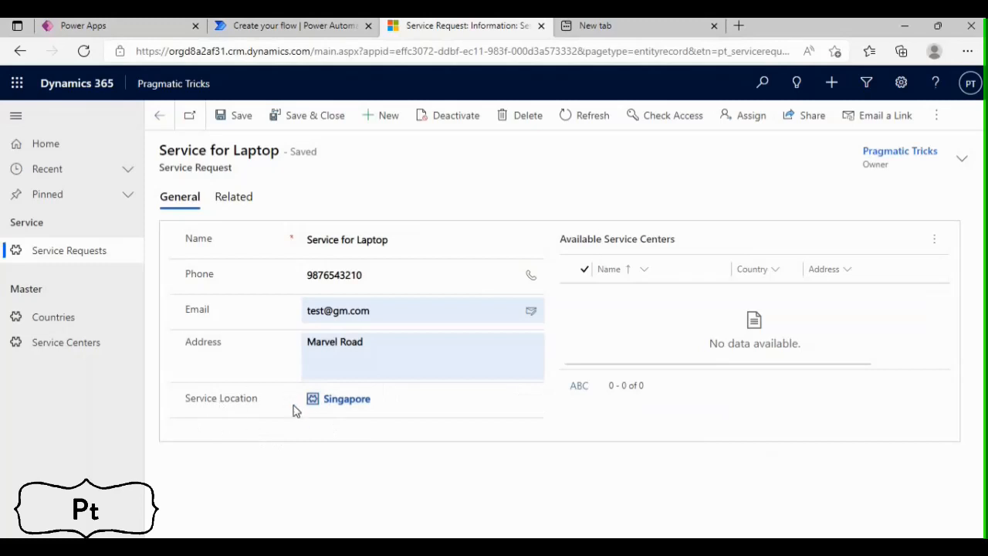
left_click(83, 25)
left_click(569, 335)
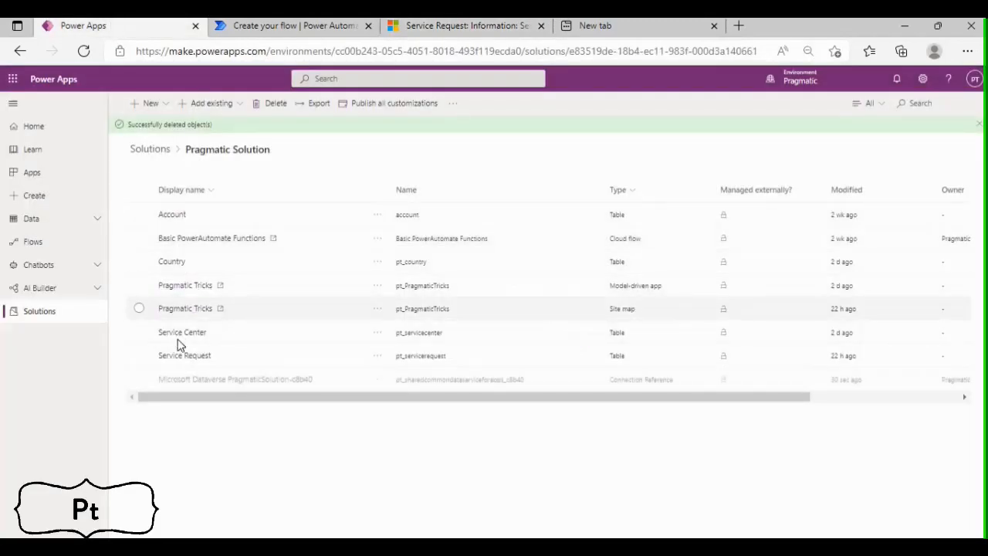
left_click(186, 358)
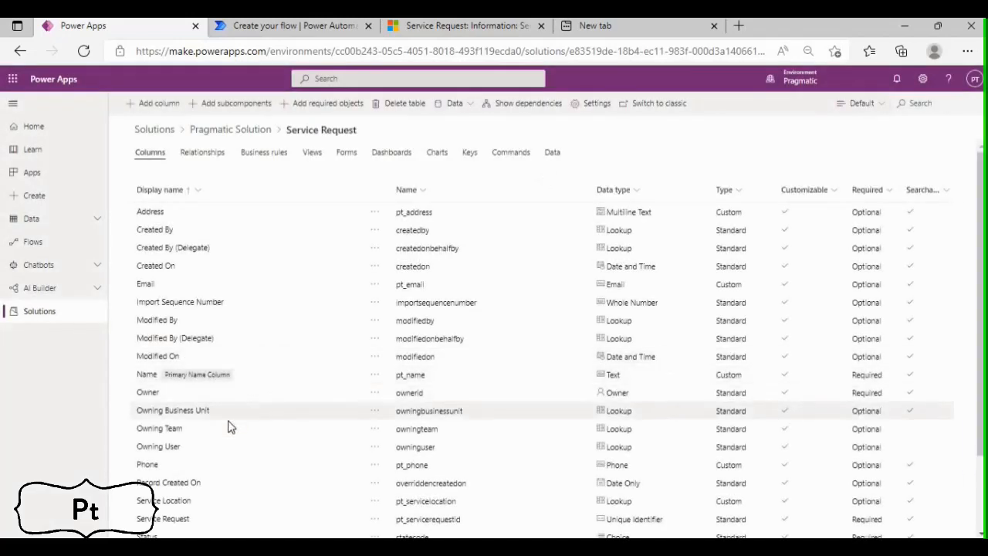
Copy the Service Location column's name, pt_servicelocation, from the table into the Power Automate trigger's Select columns setting
scroll(171, 501, "down", 1)
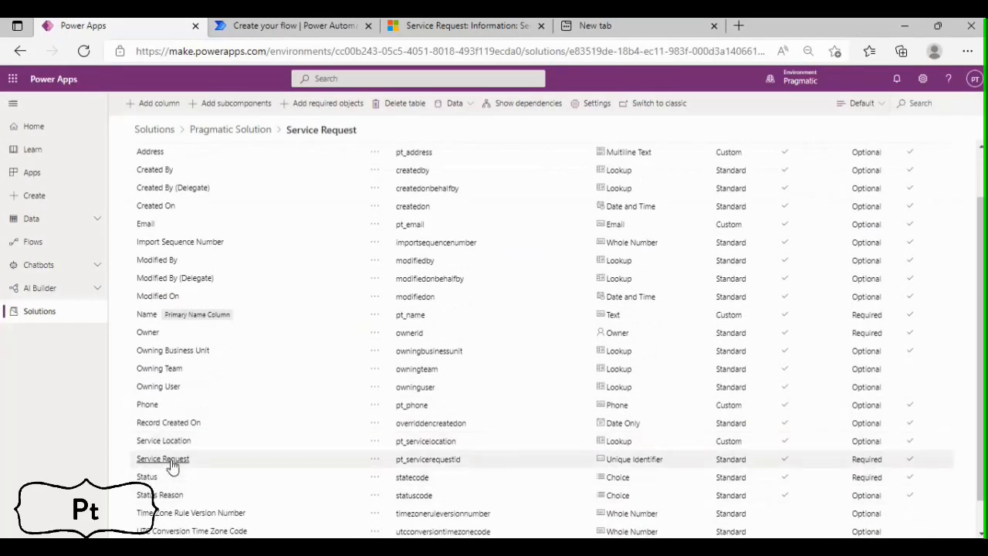
scroll(171, 467, "down", 1)
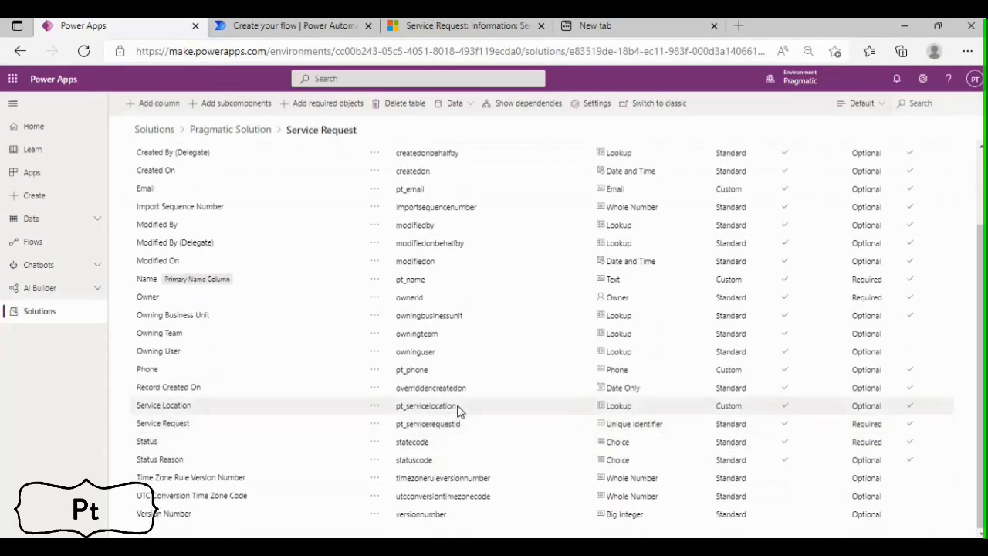
left_click_drag(459, 407, 397, 406)
key("ctrl+c")
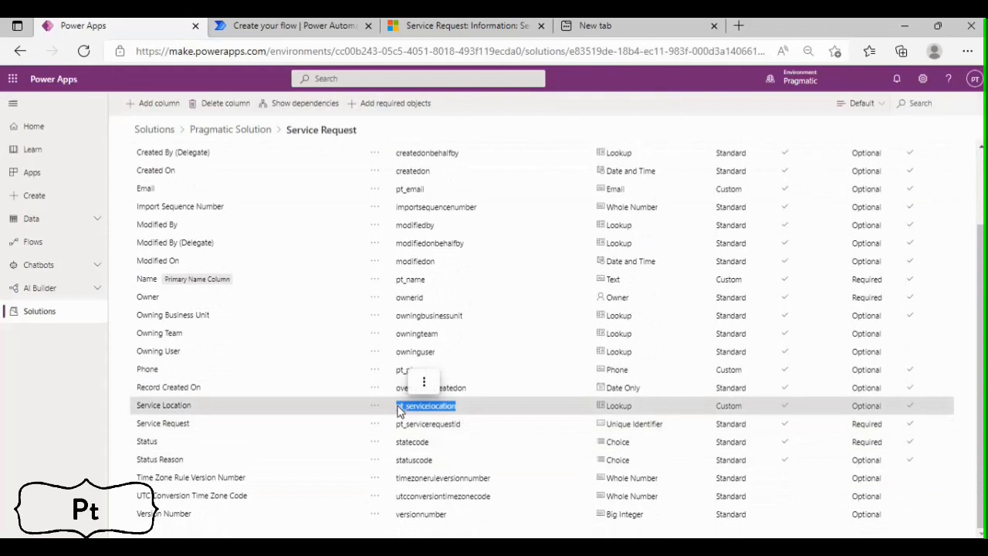
left_click(294, 25)
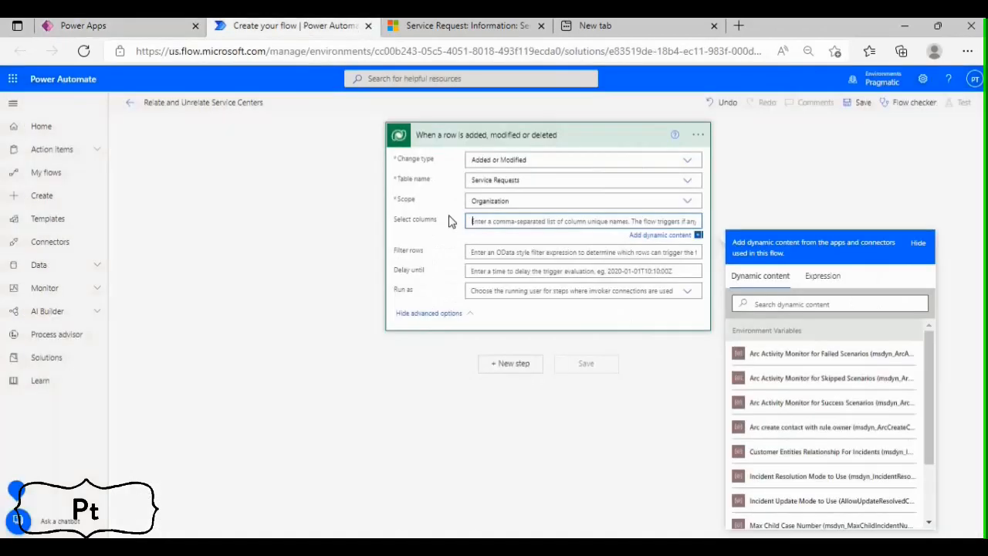
key("ctrl+v")
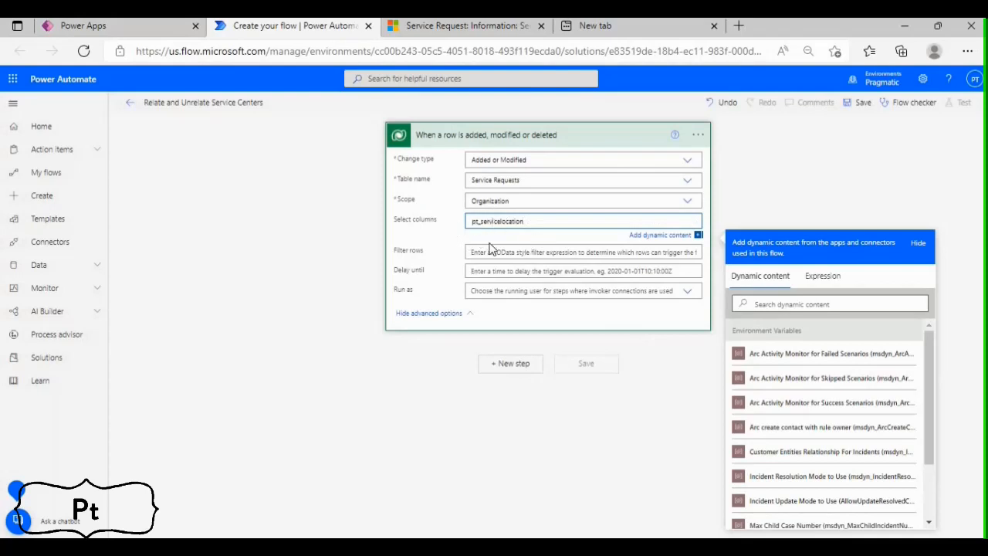
Rename the trigger as "Trigger on Service Location Change" and collapse its card
left_click(698, 134)
left_click(743, 155)
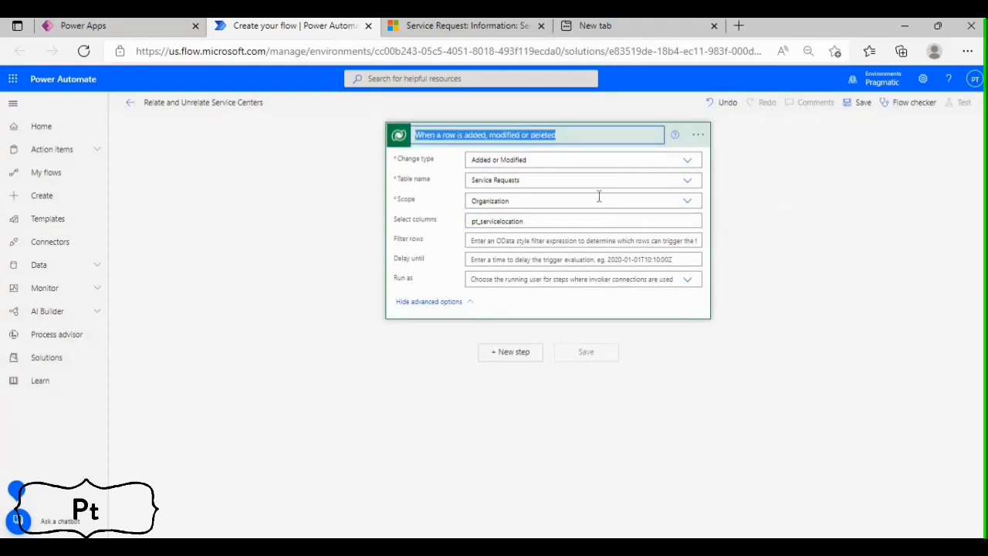
type("T")
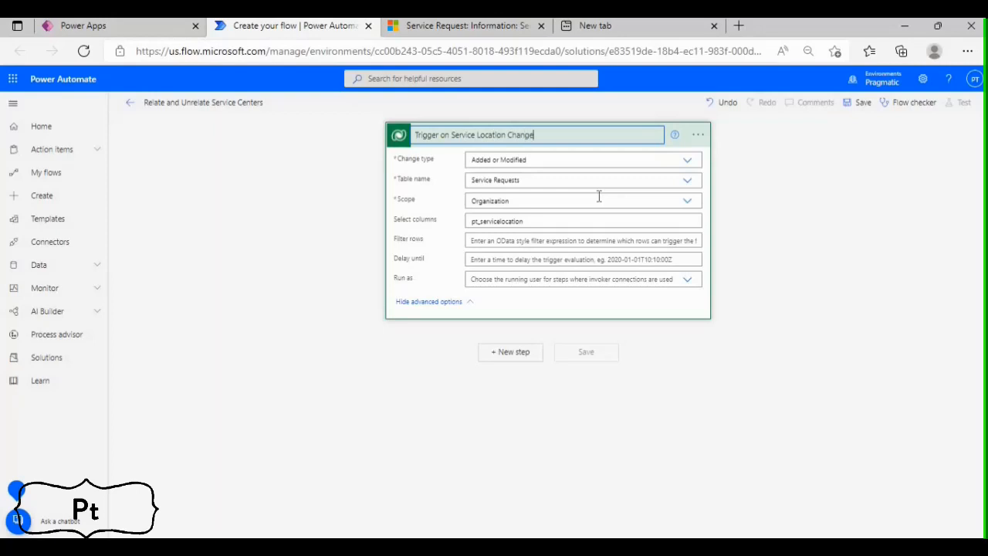
left_click(780, 213)
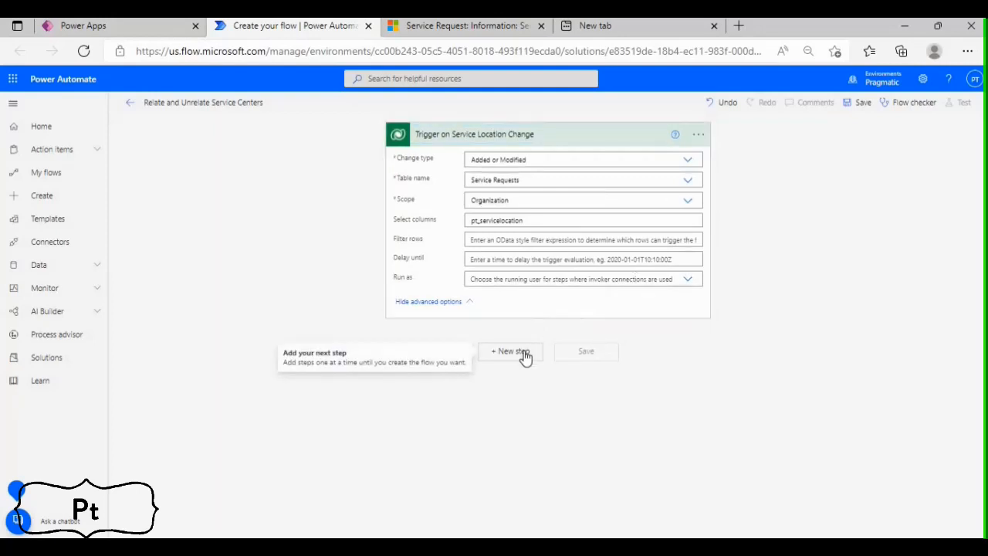
left_click(563, 138)
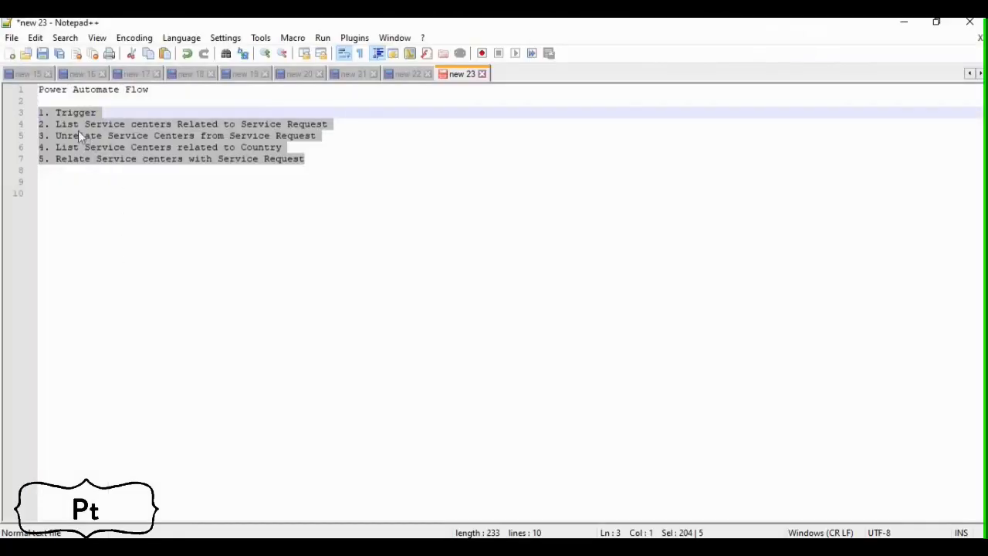
In the Notepad++ plan, append "- done" to the Trigger line
left_click(52, 121)
left_click(112, 113)
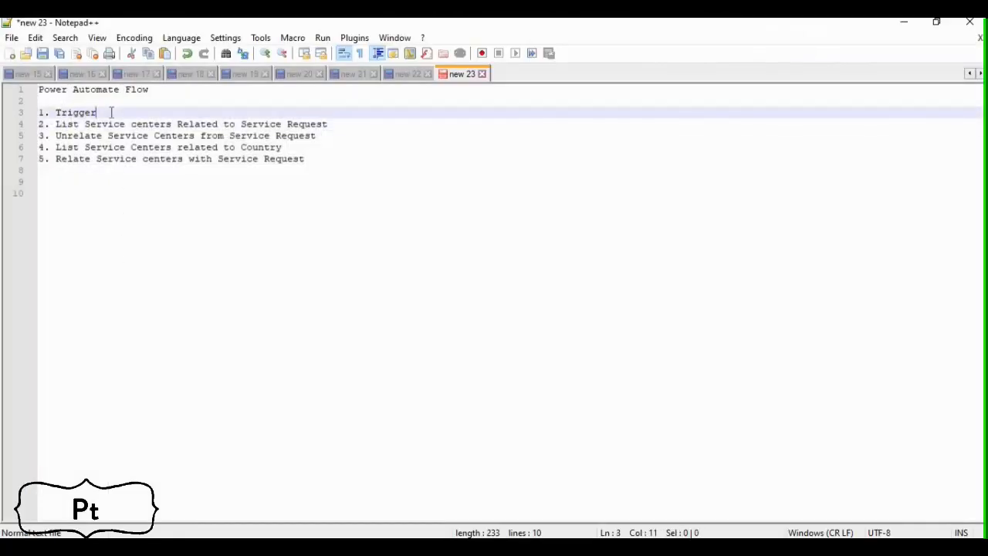
type("- done")
left_click(338, 125)
Return to Power Automate and add the Microsoft Dataverse List rows action after the trigger
key("alt+Tab")
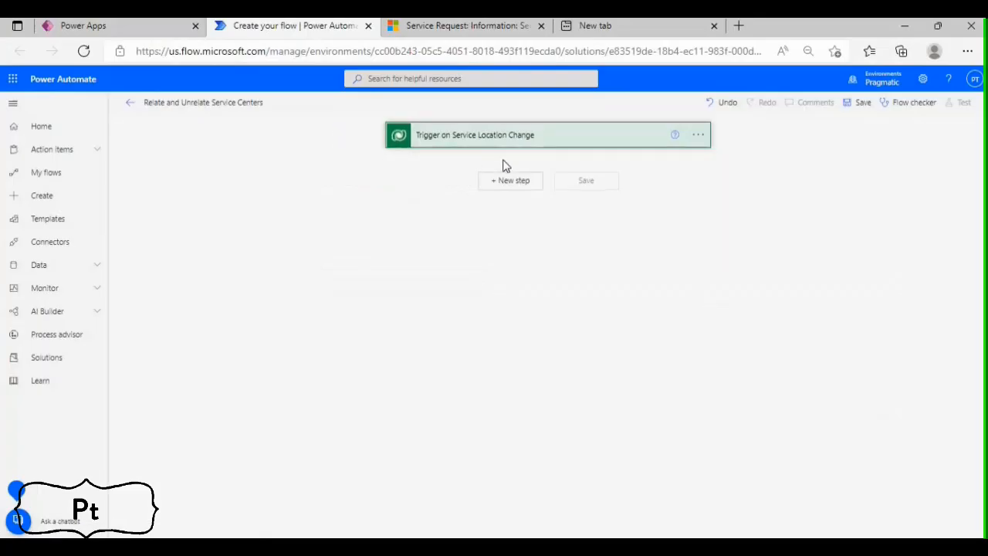
left_click(503, 182)
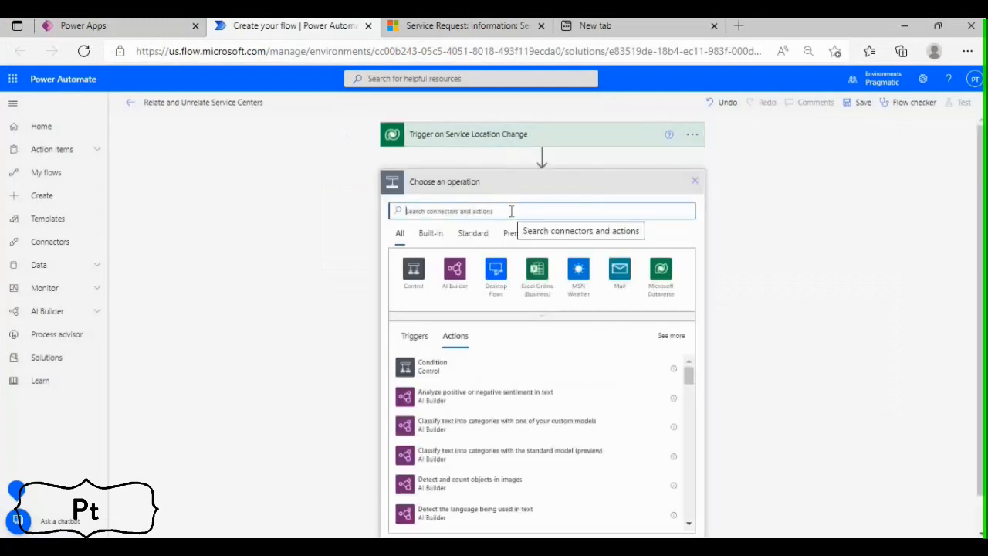
type("List ROws")
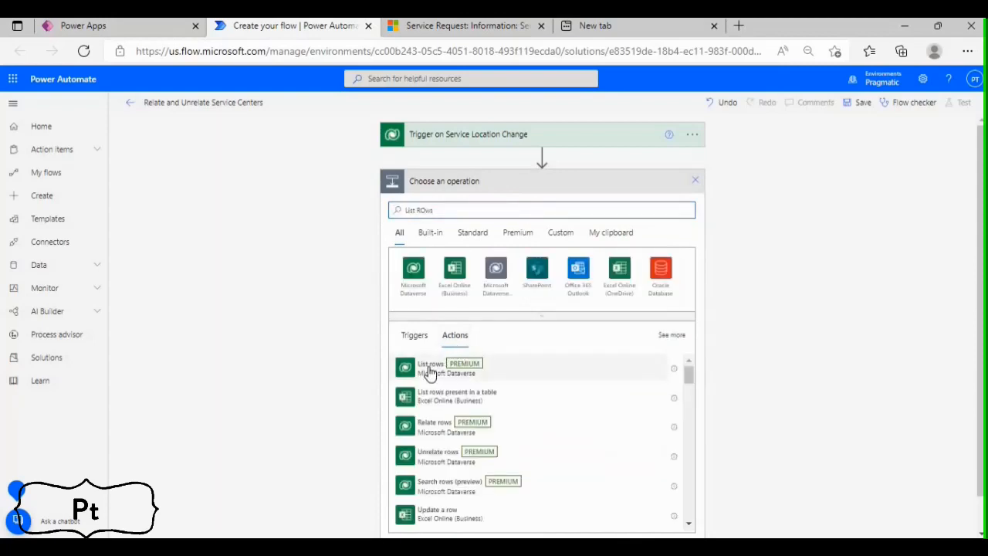
left_click(430, 372)
Rename the List rows action as "List Service Centers related to SR"
left_click(700, 187)
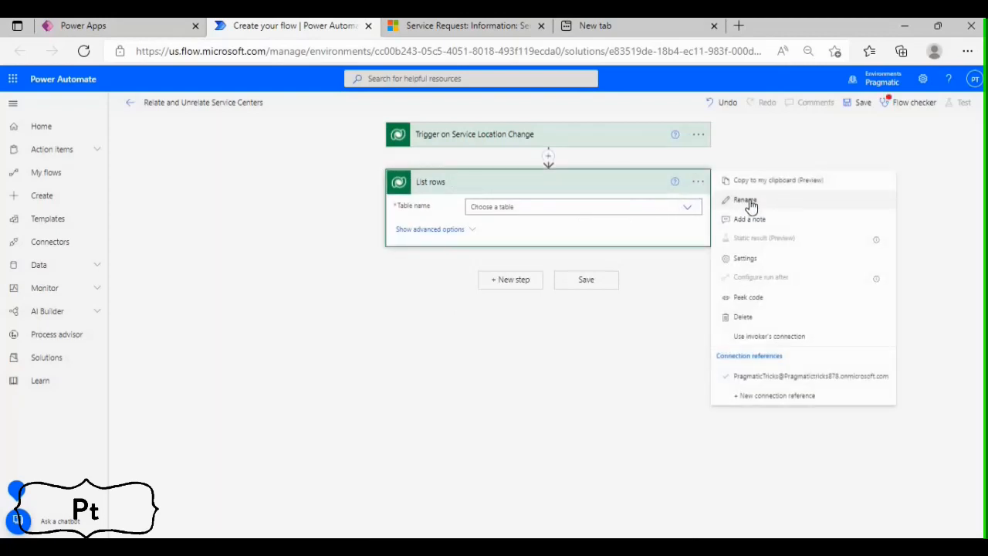
left_click(745, 201)
type("Lis")
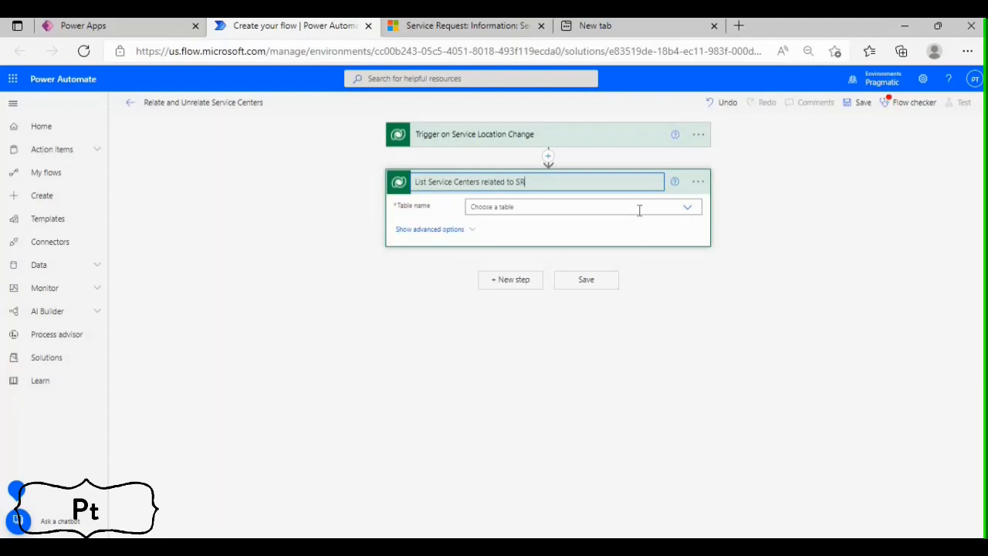
Set the list action's table to Service Centers and show its advanced options
left_click(639, 210)
type("Servic")
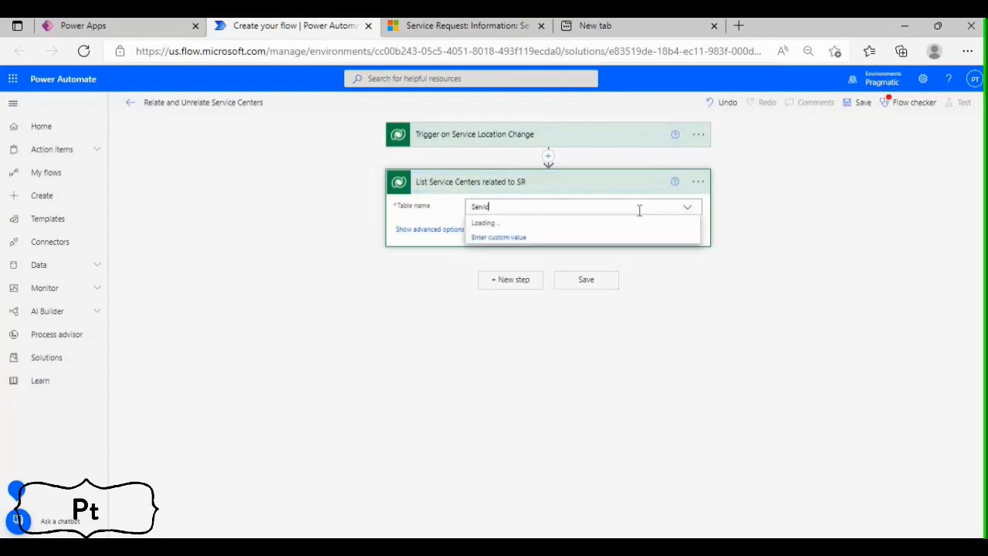
type("e ce")
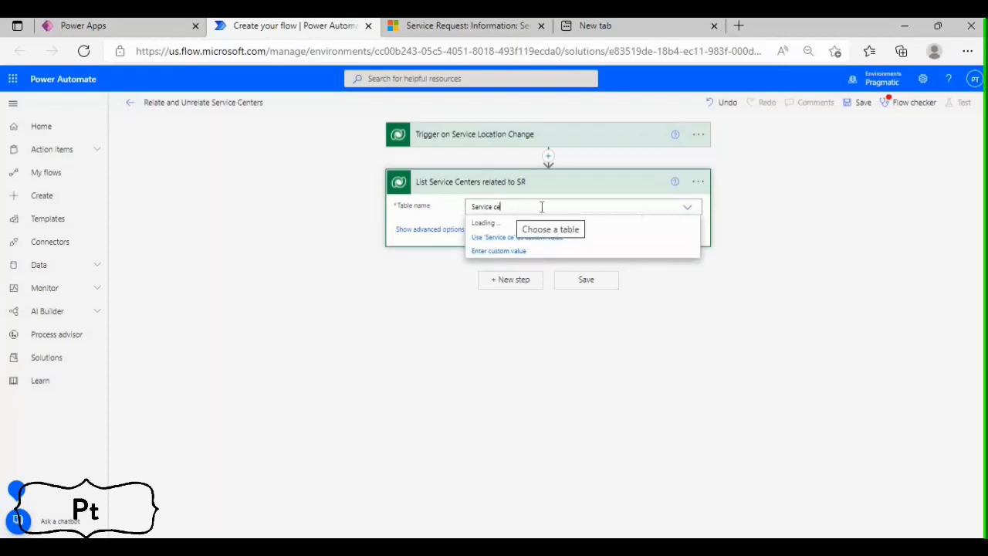
left_click(505, 225)
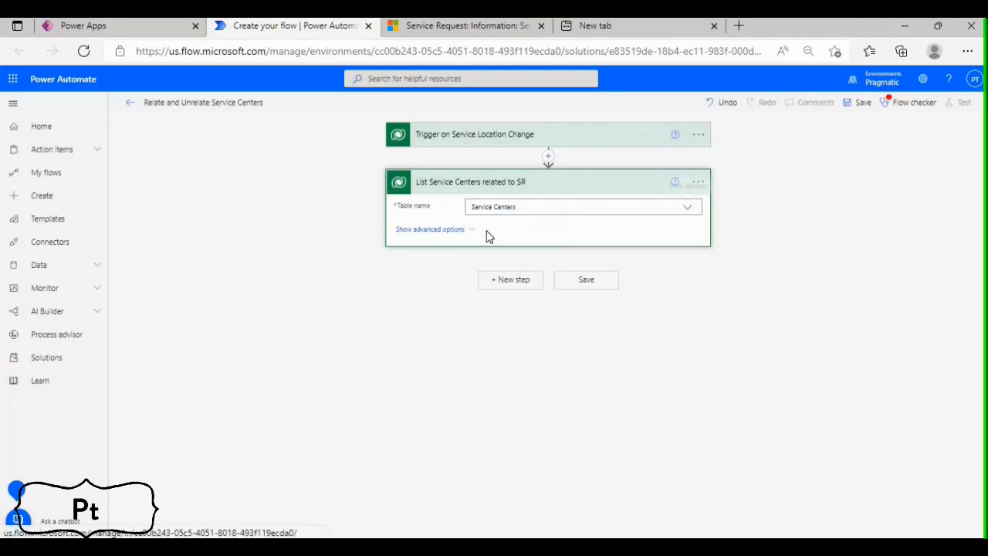
left_click(468, 231)
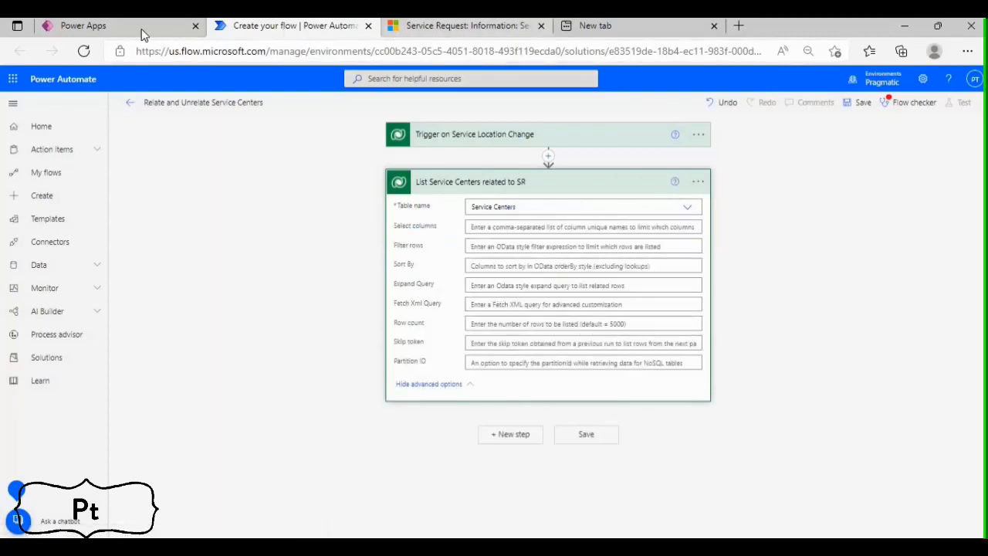
Switch to the Dynamics 365 service request, launch Advanced Find and set it to look for Service Centers
left_click(407, 29)
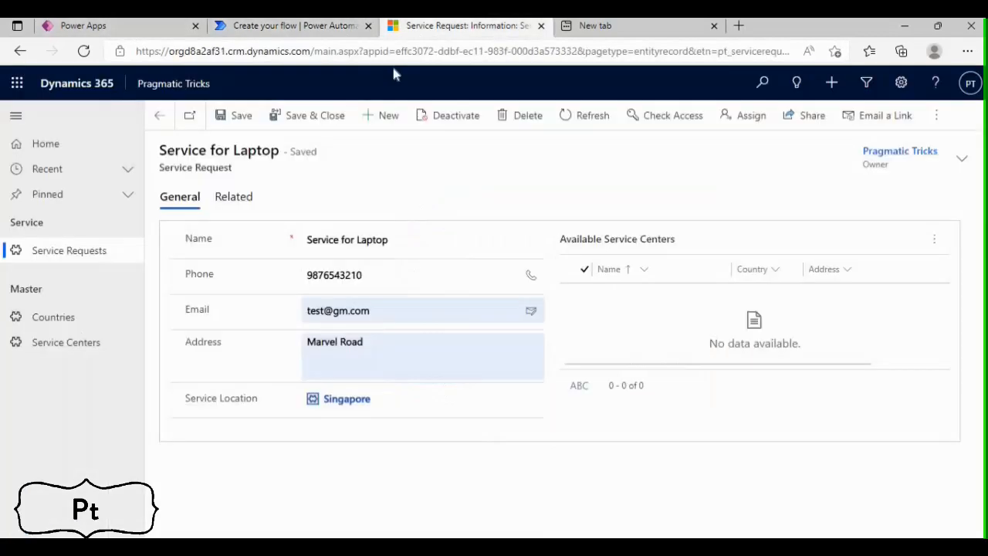
left_click(867, 83)
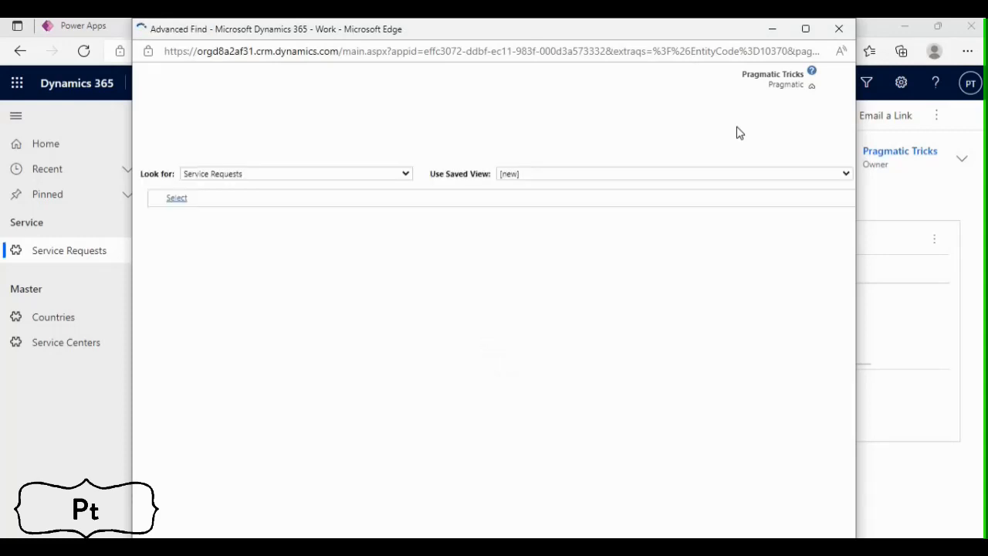
left_click(262, 175)
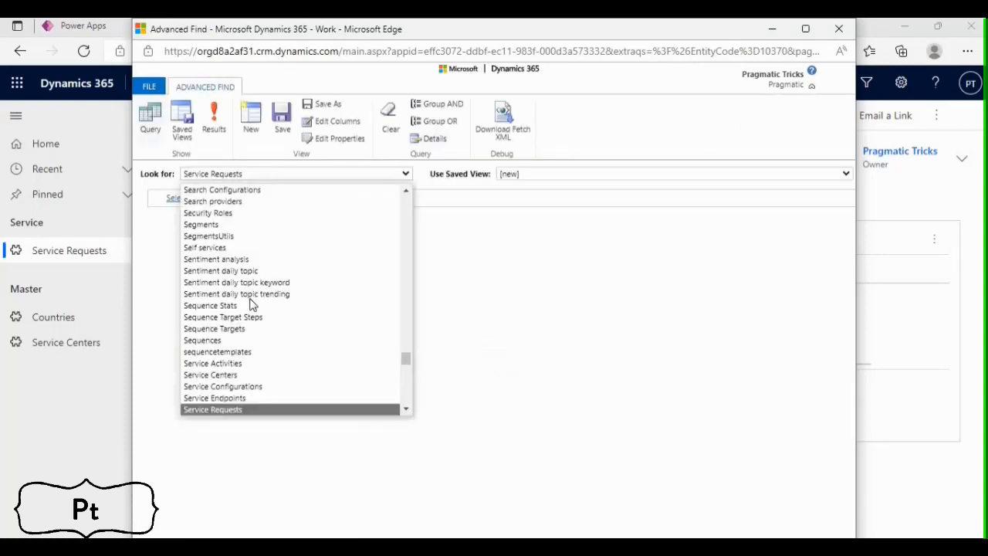
left_click(235, 409)
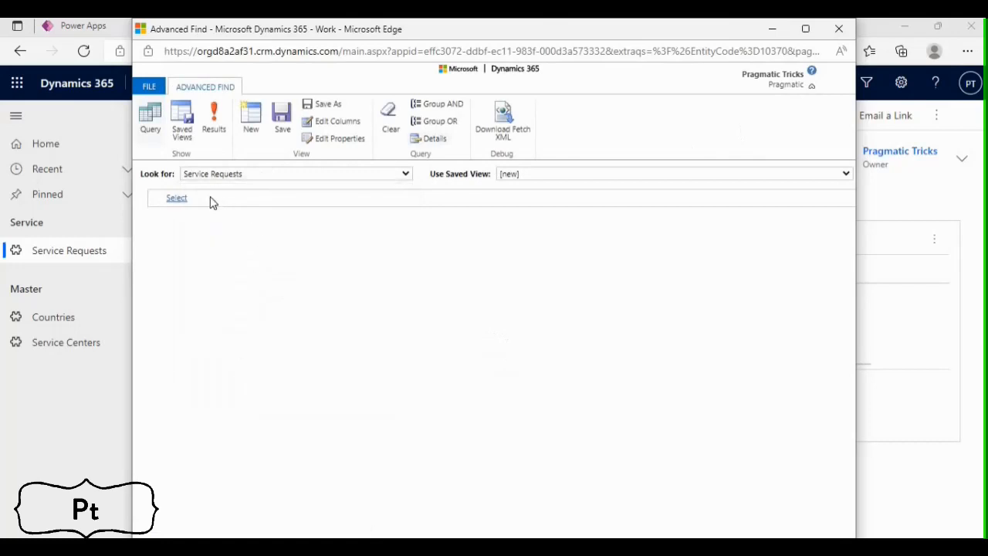
Add the related Service Requests table to the Service Centers query
left_click(210, 199)
scroll(209, 408, "down", 2)
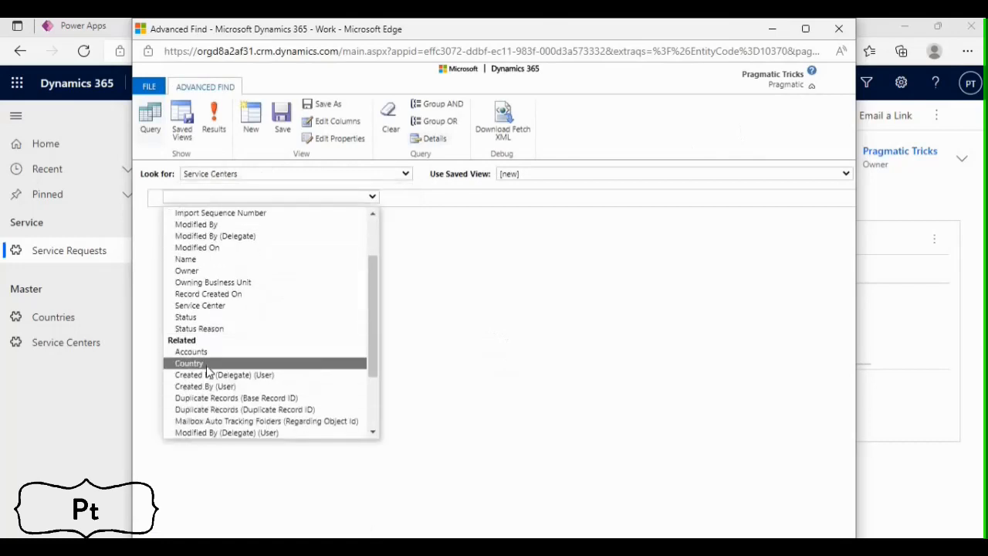
scroll(210, 378, "down", 3)
left_click(220, 400)
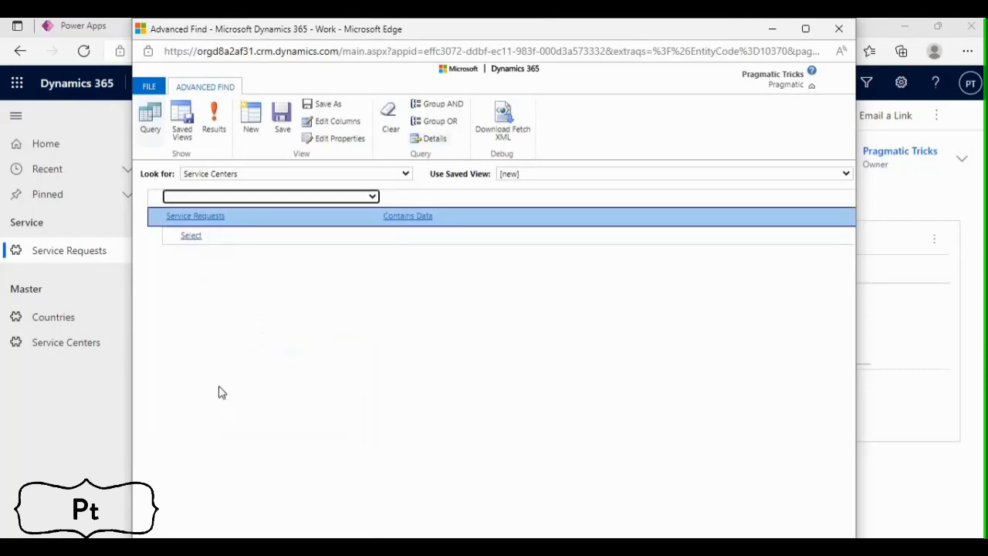
Under the related Service Requests, add the condition Service Request equals the record "Service for Laptop"
left_click(234, 237)
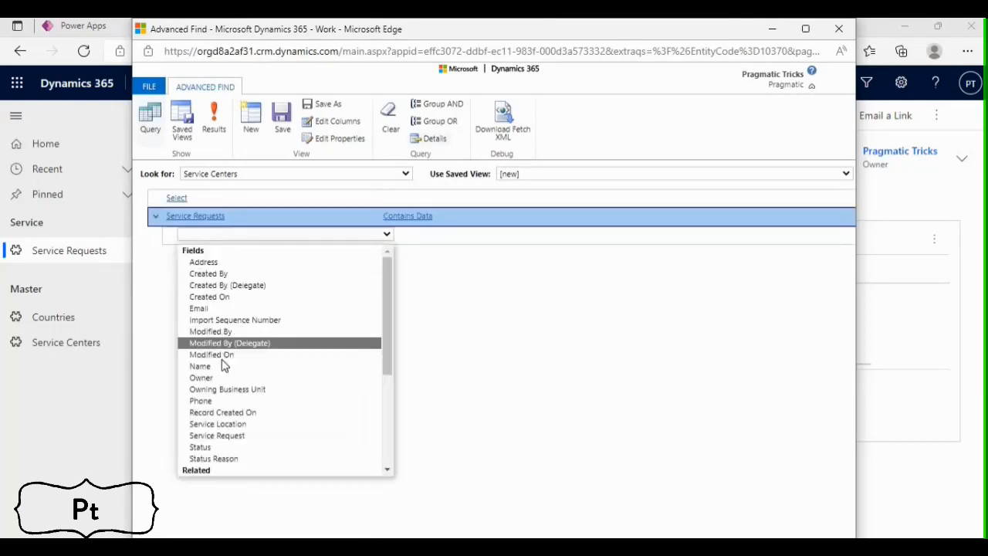
left_click(220, 435)
left_click(433, 236)
left_click(493, 238)
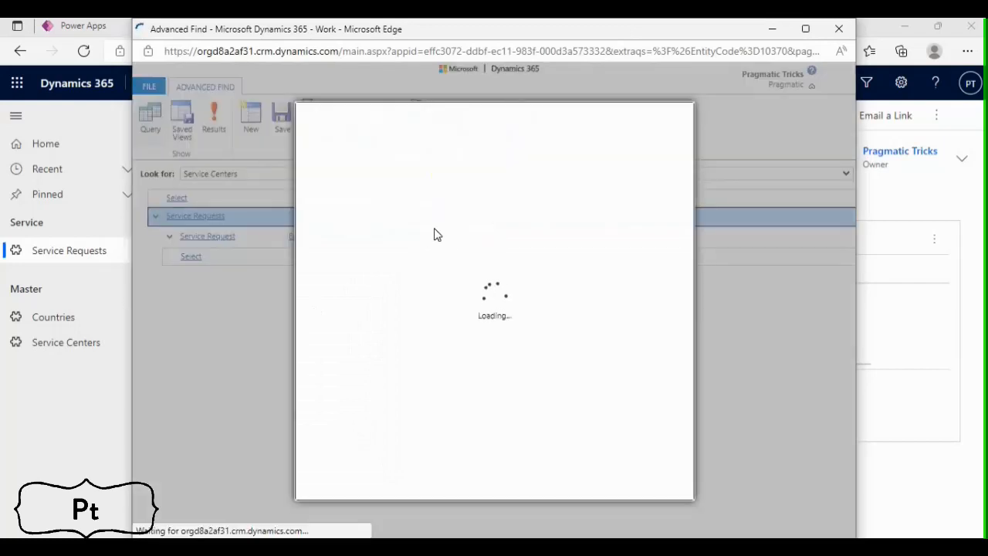
left_click(332, 294)
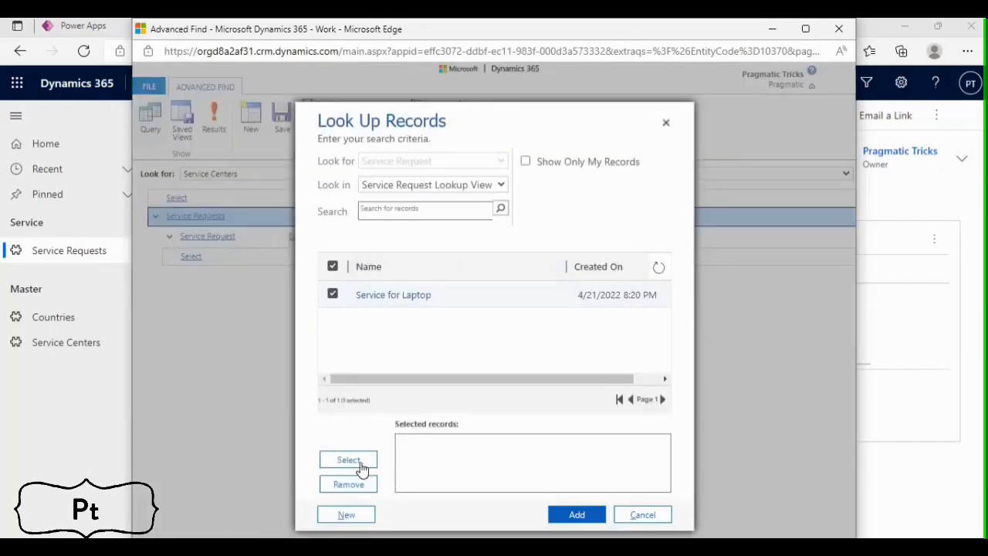
left_click(348, 461)
left_click(580, 517)
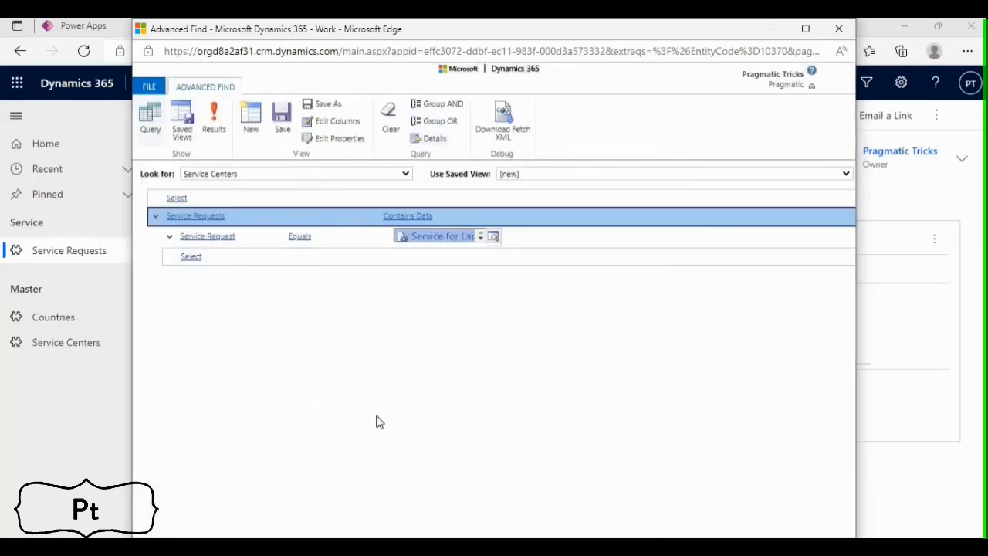
Remove the Created On column from the Service Centers query's columns
left_click(321, 123)
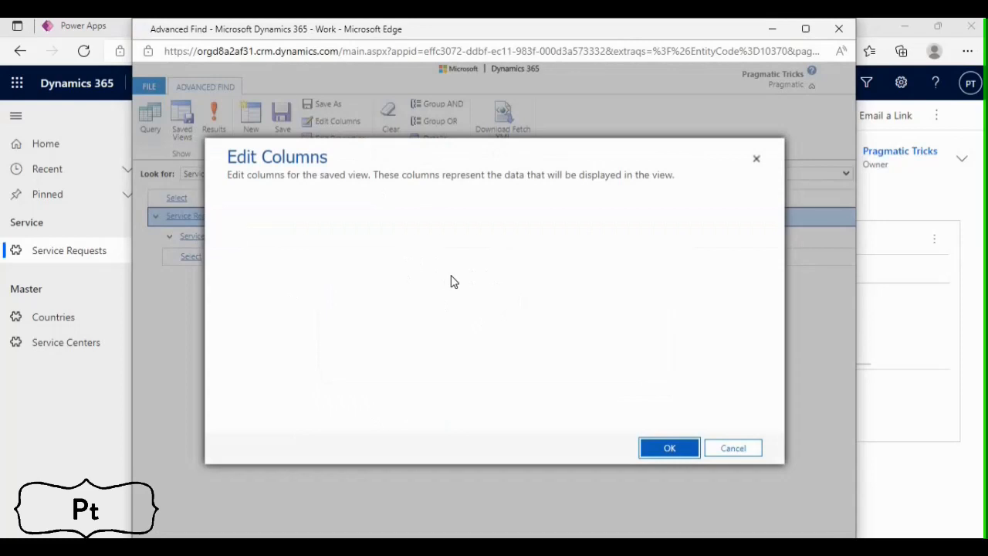
left_click(472, 230)
left_click(701, 355)
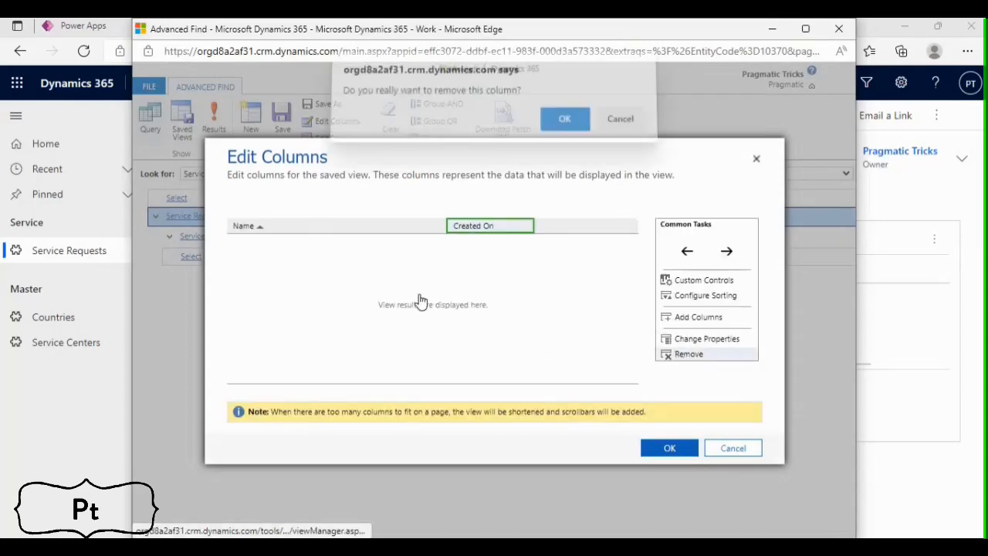
left_click(565, 127)
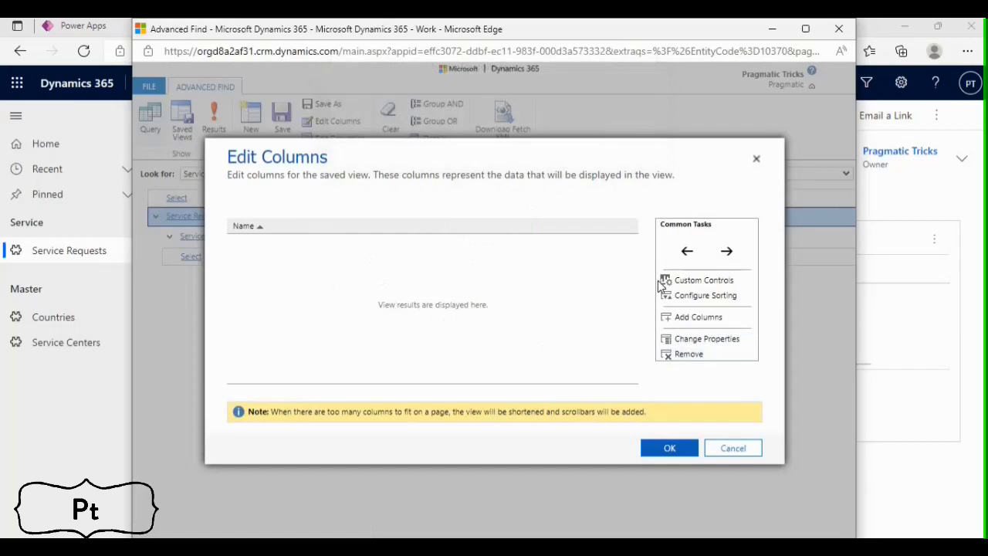
left_click(670, 448)
Run the Service Centers query, return to its definition and download its Fetch XML
left_click(213, 131)
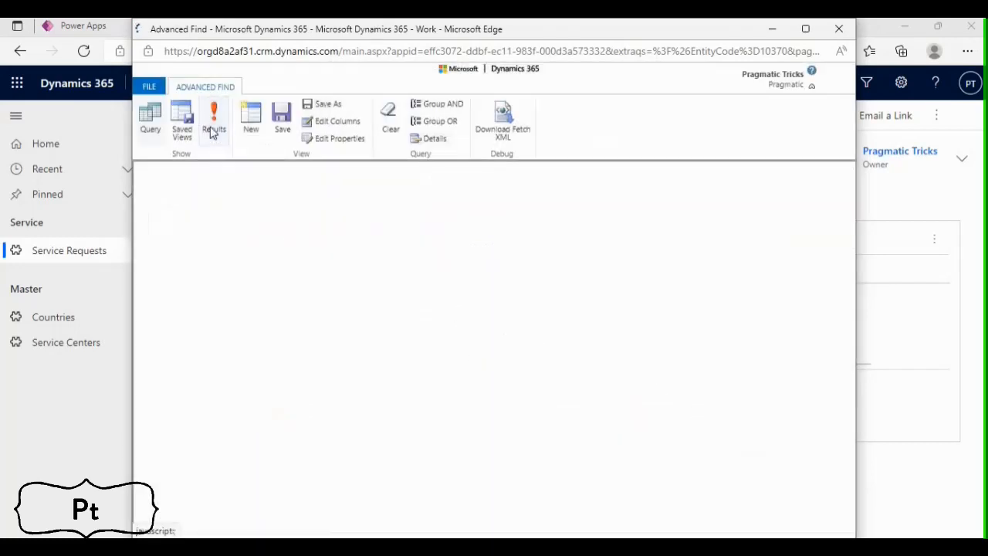
left_click(199, 87)
left_click(505, 133)
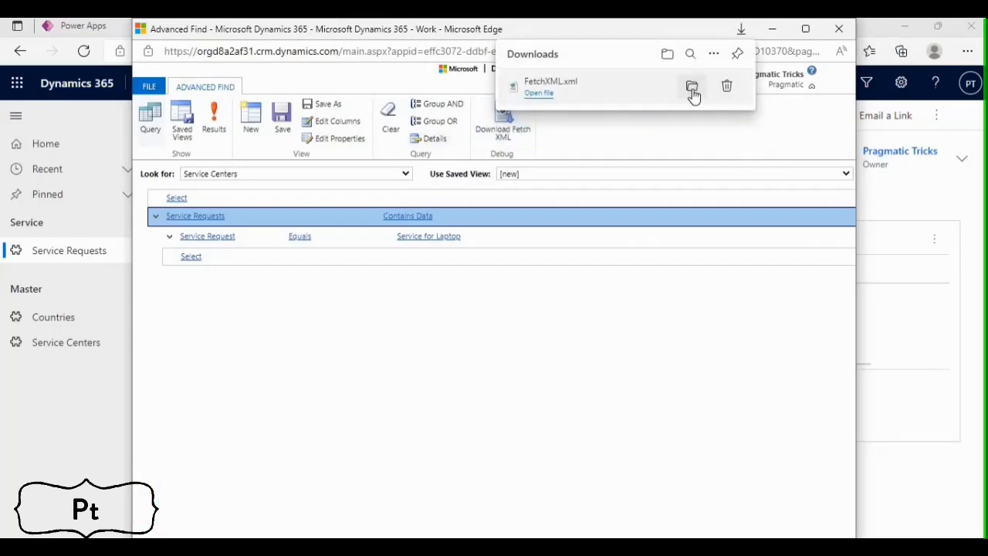
Show the downloaded FetchXML.xml in its folder and open it in Notepad++
left_click(690, 86)
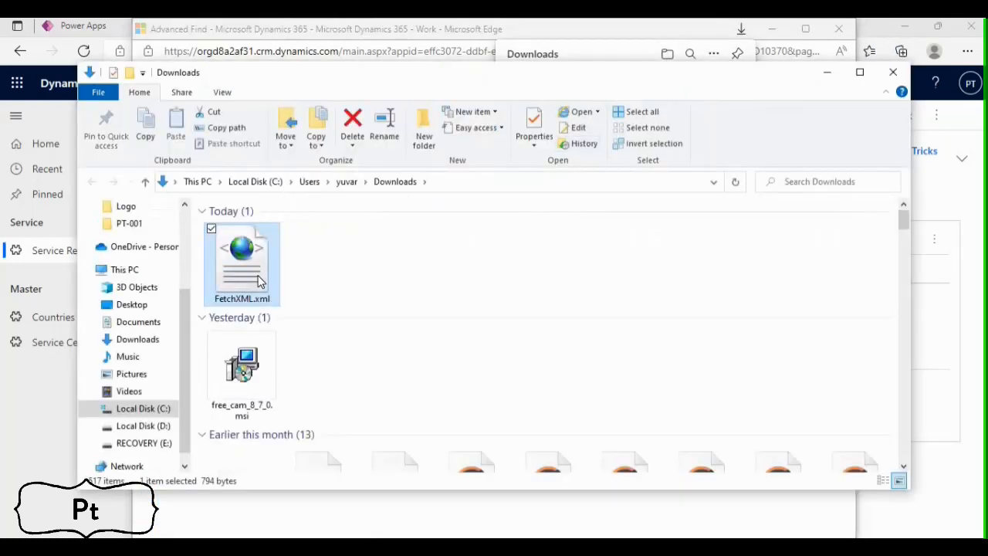
right_click(263, 282)
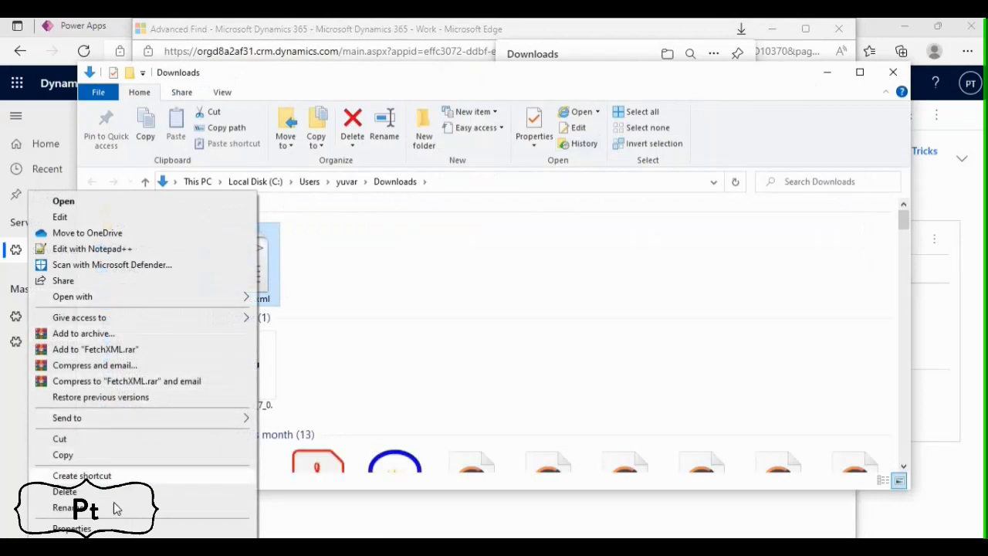
left_click(128, 250)
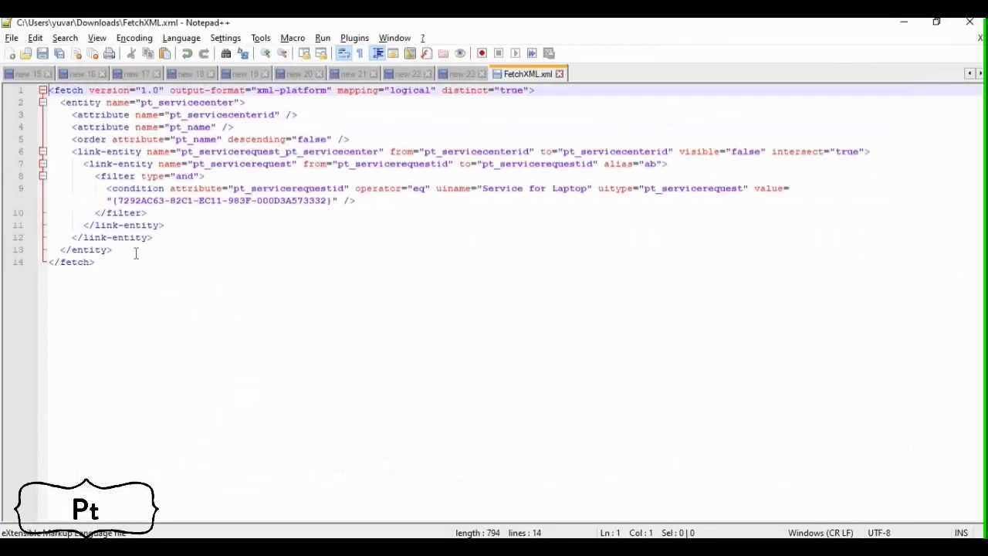
Copy the entire fetch query from FetchXML.xml into the Fetch Xml Query of List Service Centers related to SR in Power Automate
left_click_drag(99, 265, 48, 90)
key("ctrl+c")
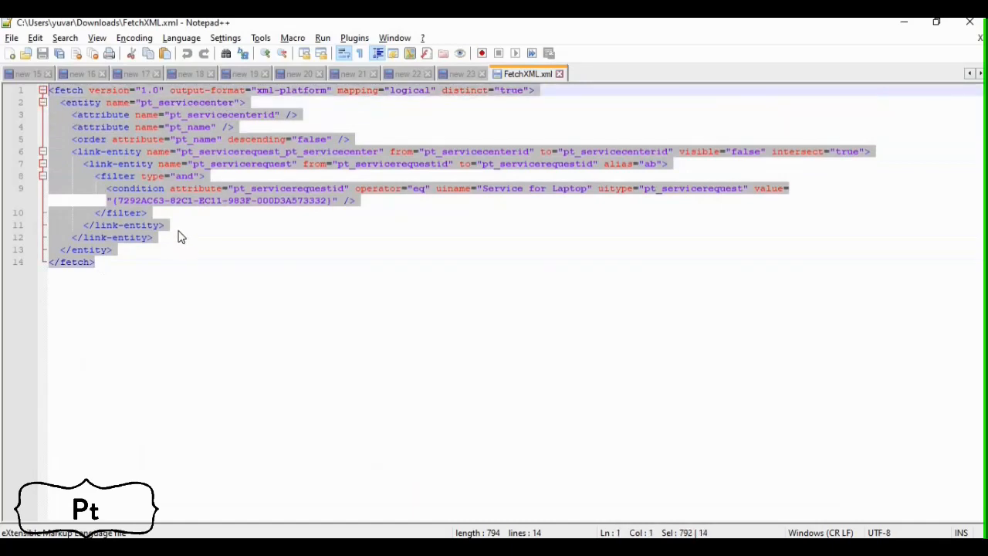
key("alt+Tab")
key("alt+Tab")
key("alt+Tab")
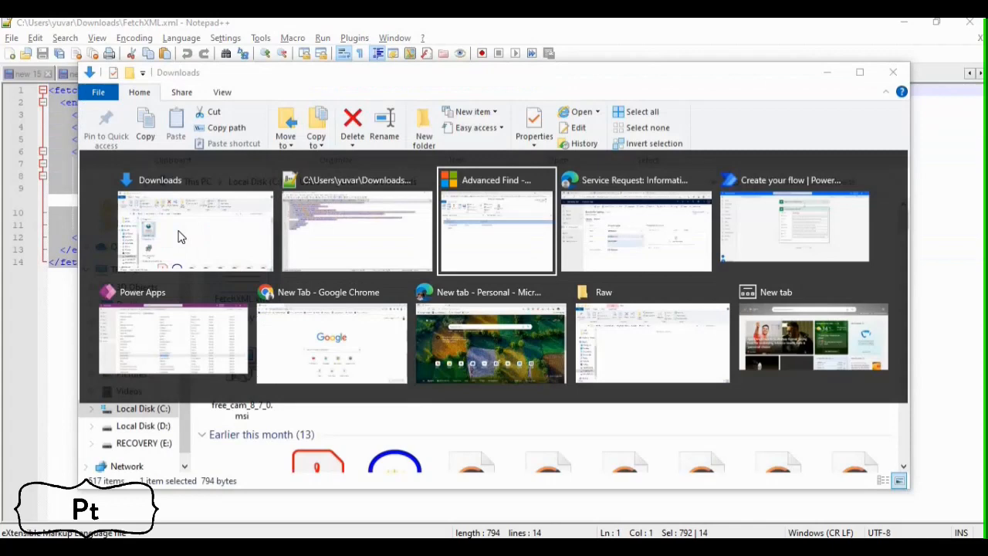
key("alt+Tab")
left_click(263, 26)
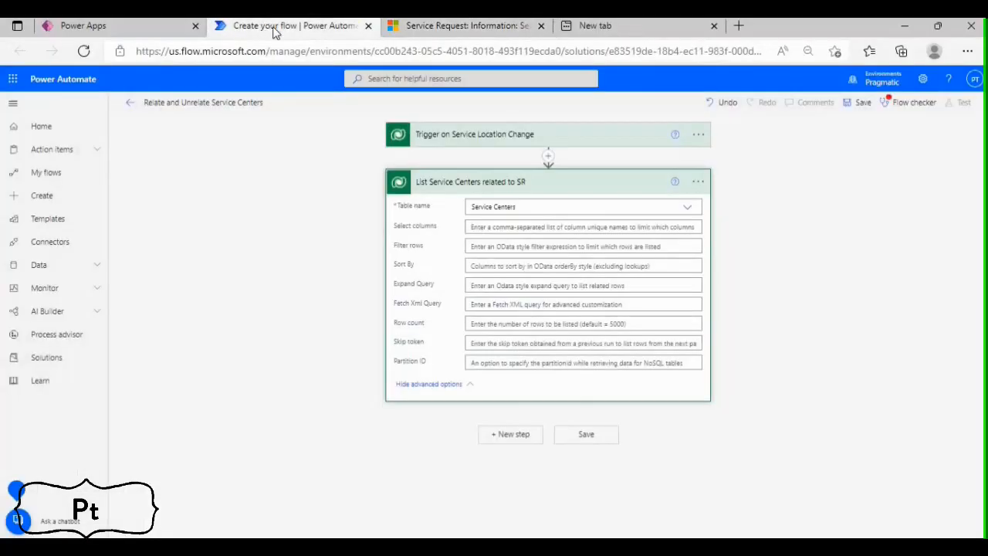
left_click(485, 305)
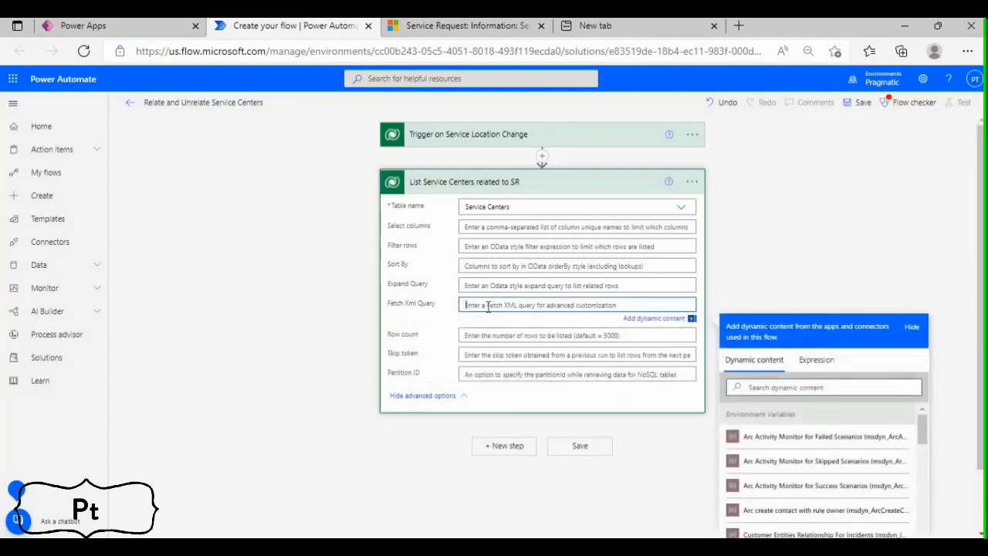
key("ctrl+v")
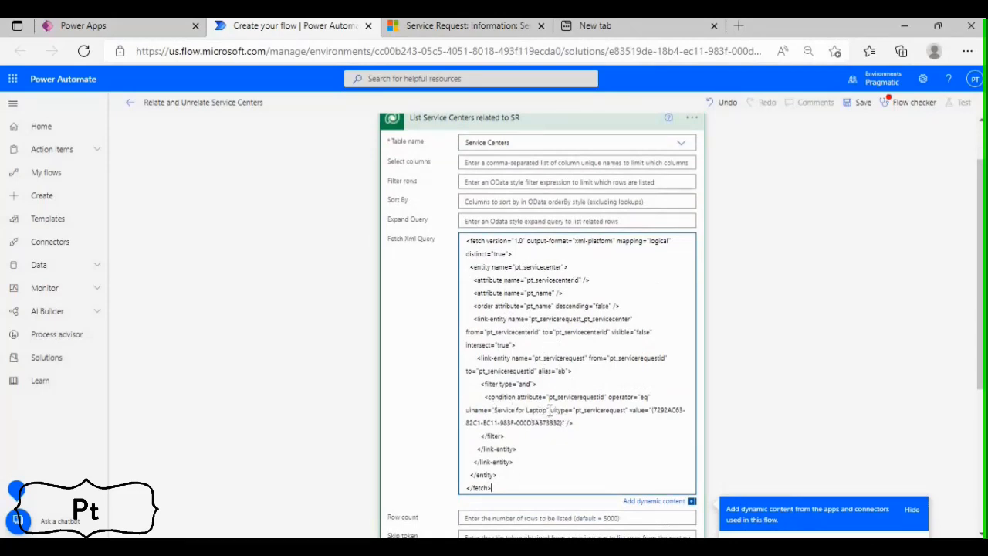
In the query's condition, delete the uiname attribute and the hard-coded record ID, keeping the braces in the value
left_click_drag(550, 409, 465, 410)
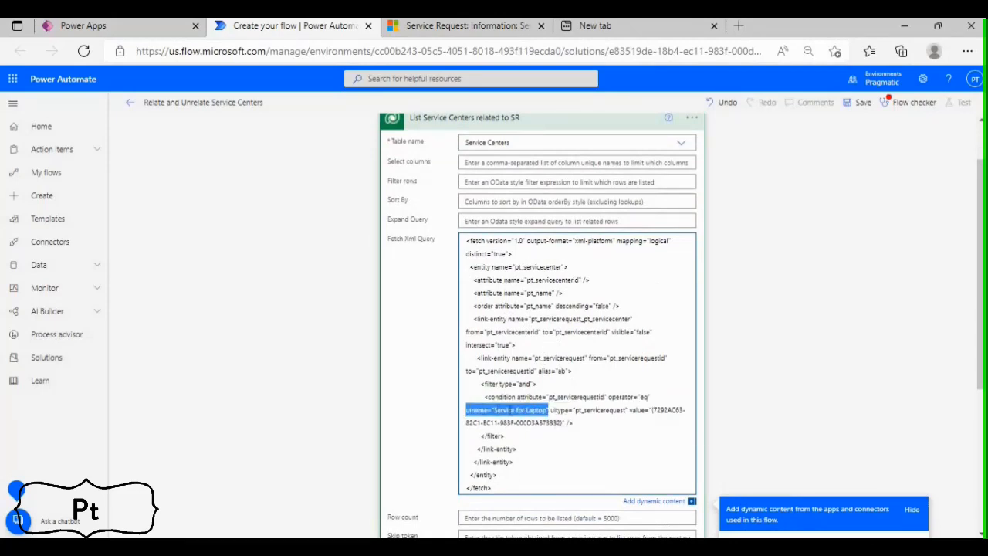
key("BackSpace")
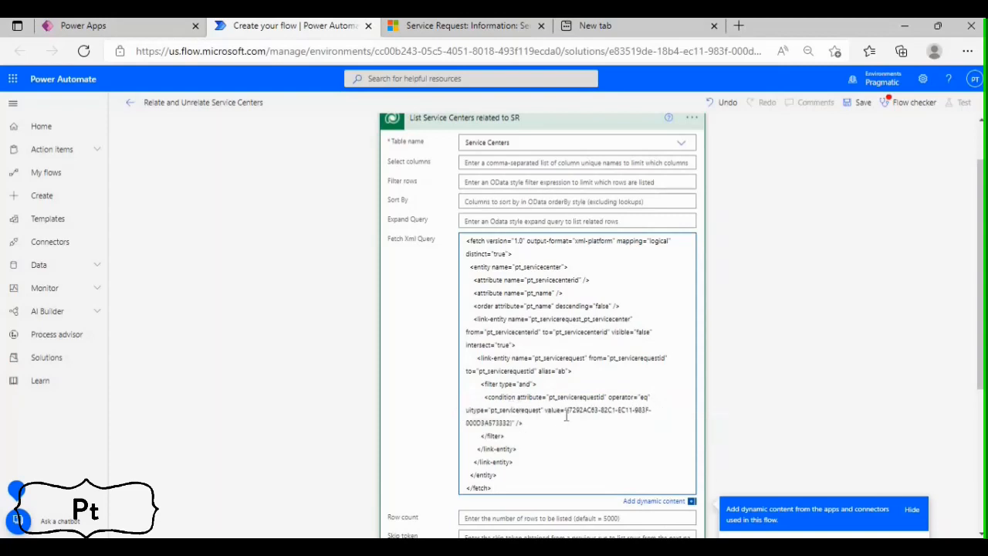
left_click_drag(567, 411, 511, 423)
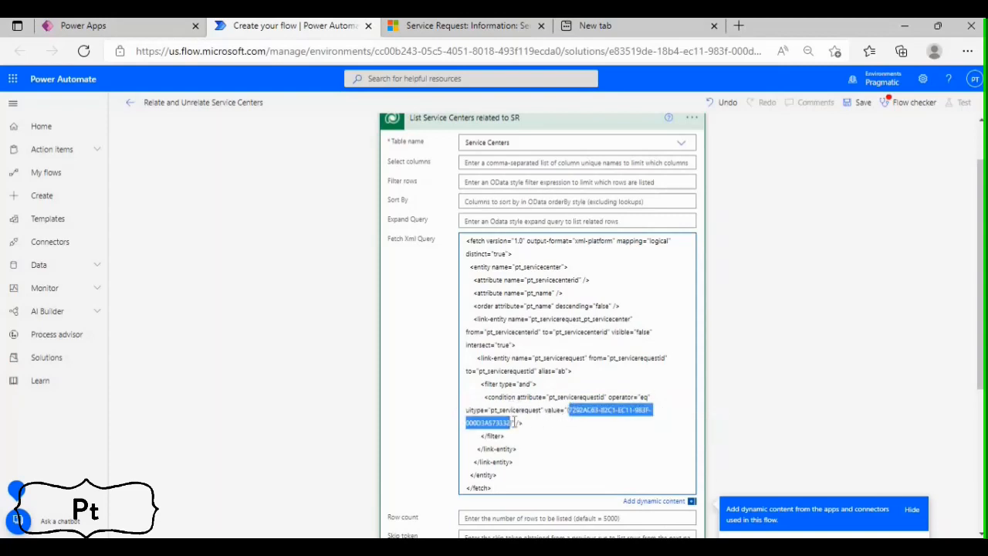
key("BackSpace")
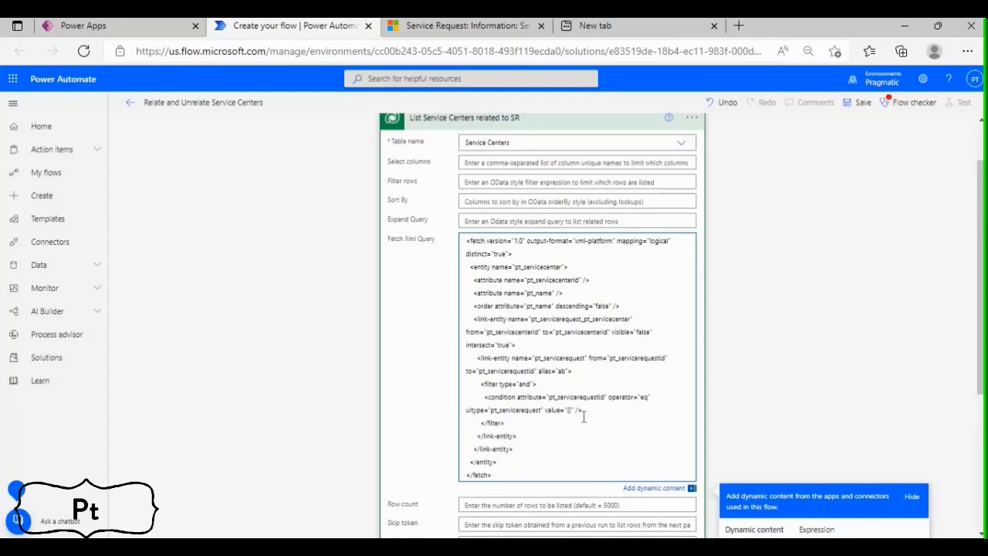
Insert the trigger's Service Request unique identifier as dynamic content between the braces of the condition value
scroll(519, 246, "up", 2)
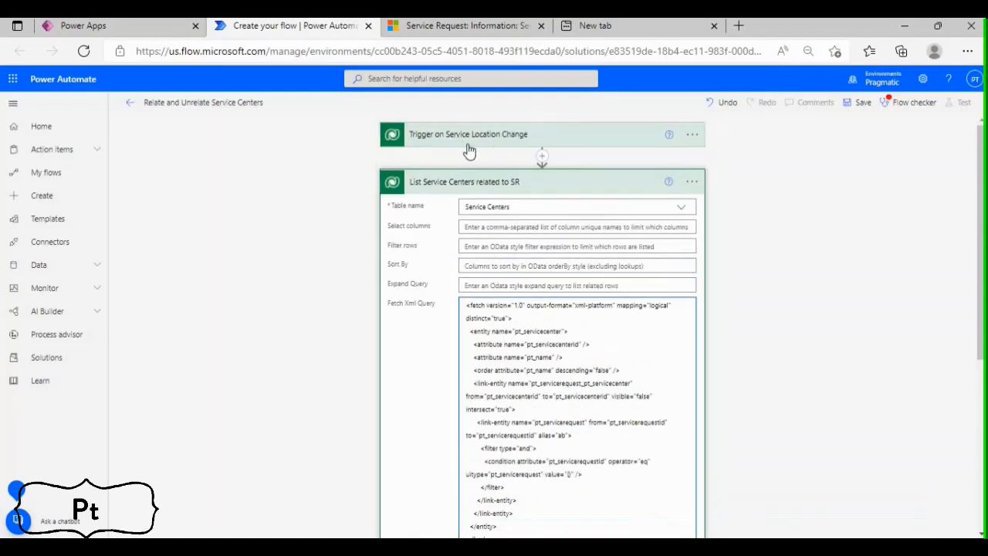
scroll(562, 246, "down", 5)
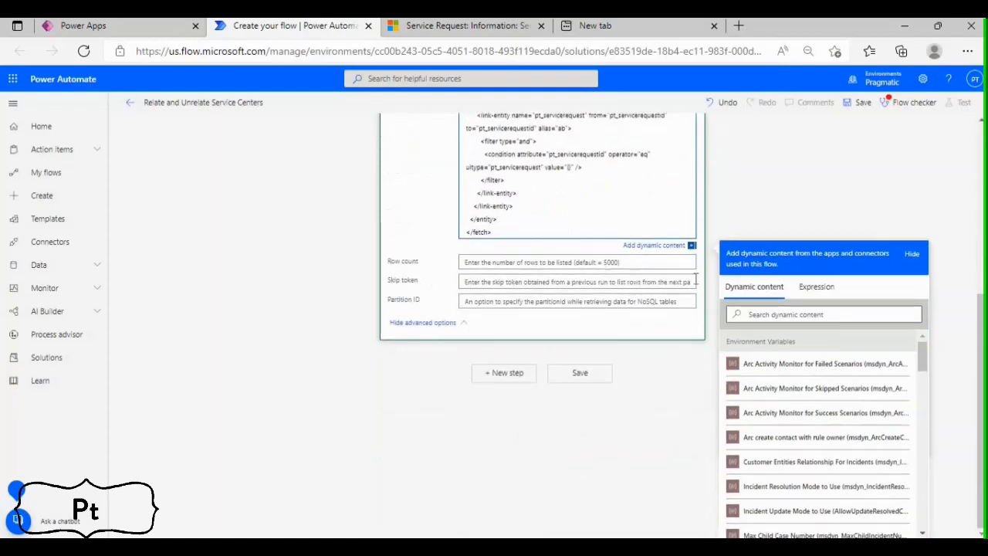
left_click(787, 314)
scroll(820, 415, "down", 2)
scroll(820, 414, "down", 8)
scroll(823, 445, "down", 6)
scroll(823, 445, "down", 6)
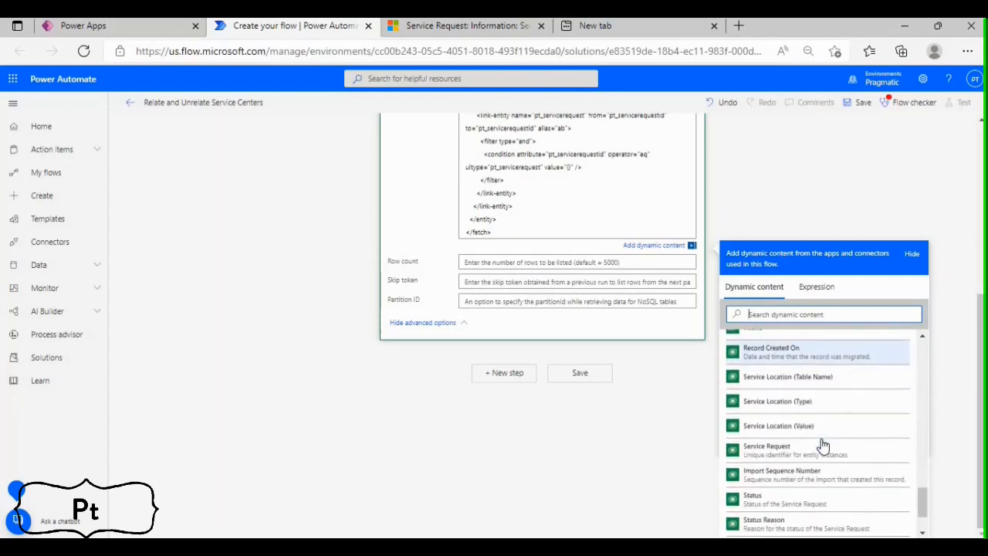
left_click(803, 459)
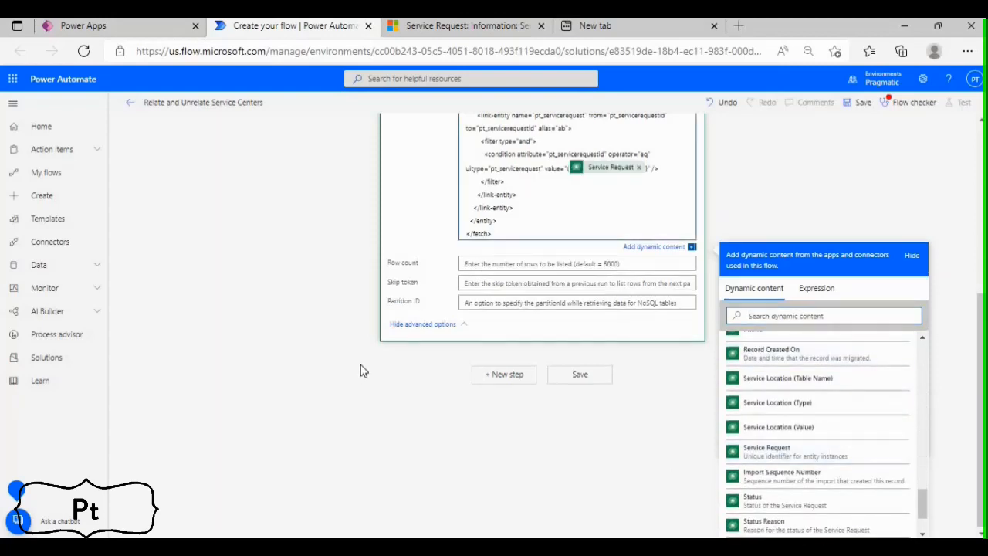
Review the completed Fetch XML query and save the flow
scroll(358, 375, "up", 3)
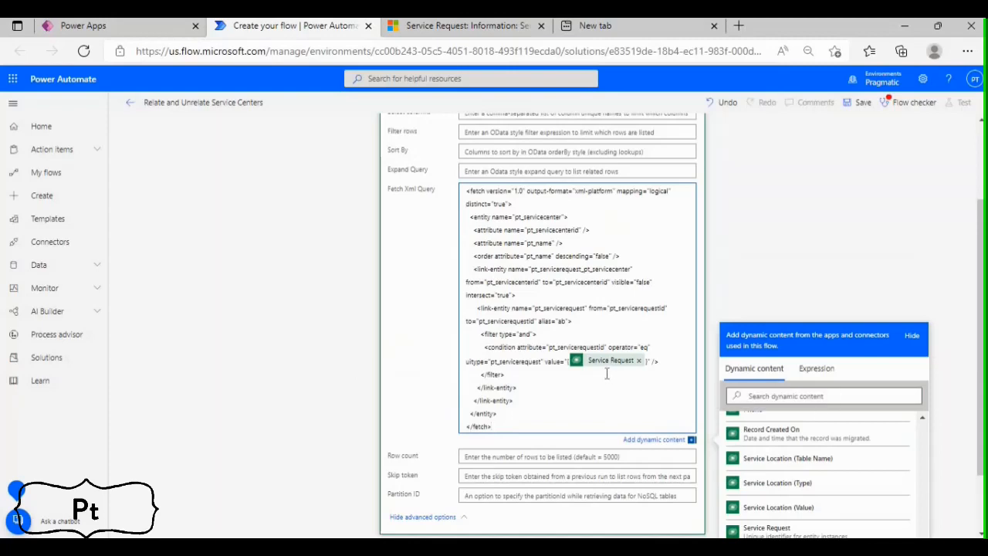
scroll(880, 155, "up", 2)
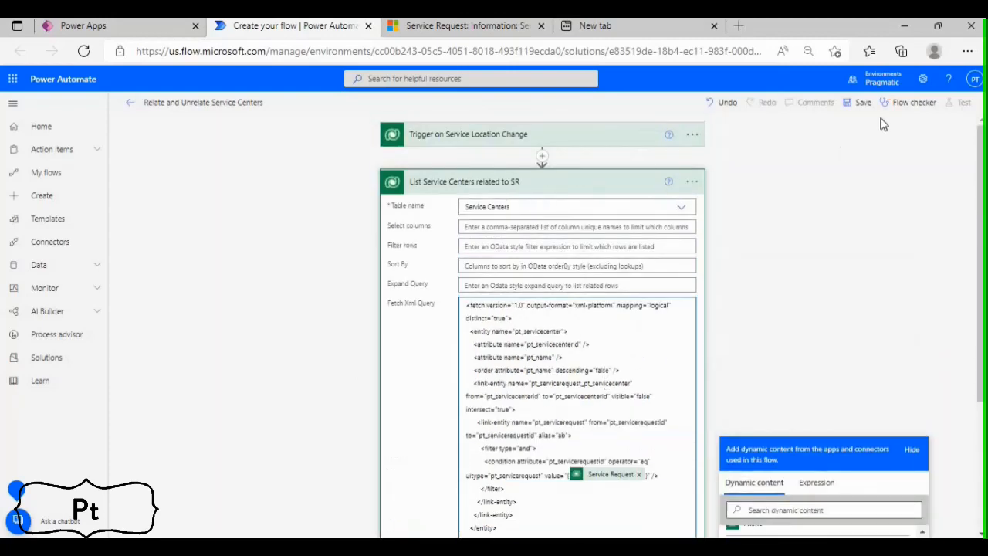
left_click(860, 102)
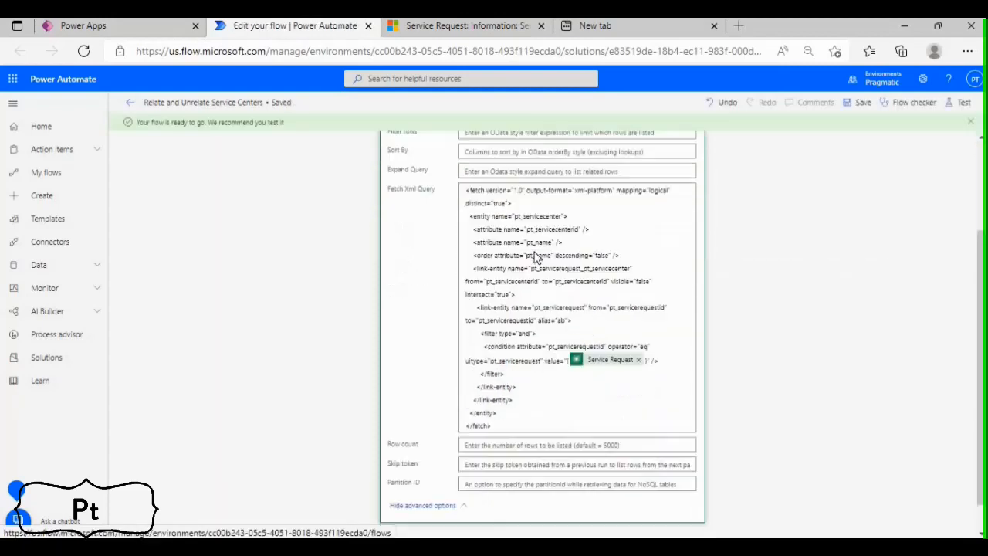
Collapse the List Service Centers related to SR action and add an Apply to each control after it
left_click(536, 202)
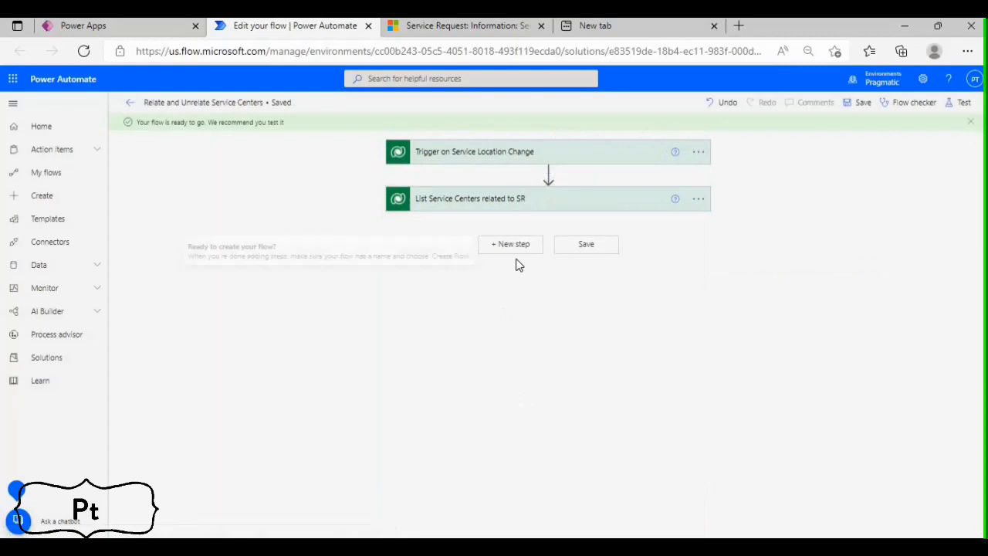
left_click(515, 247)
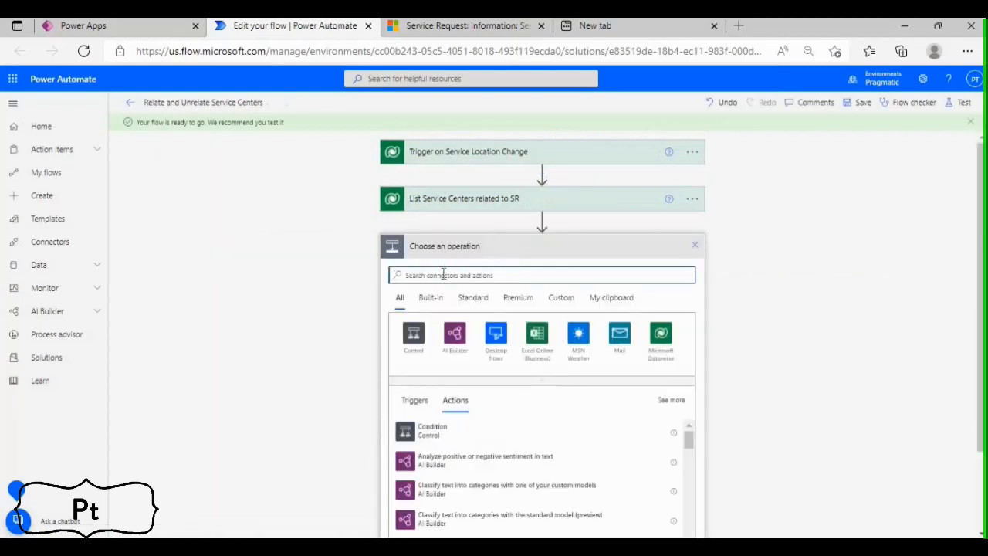
type("Apply to each")
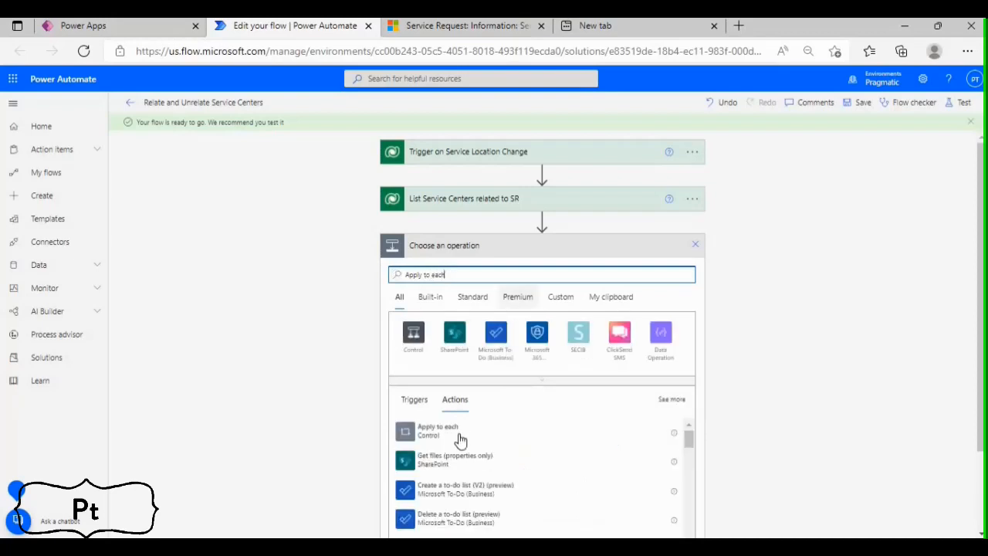
left_click(460, 432)
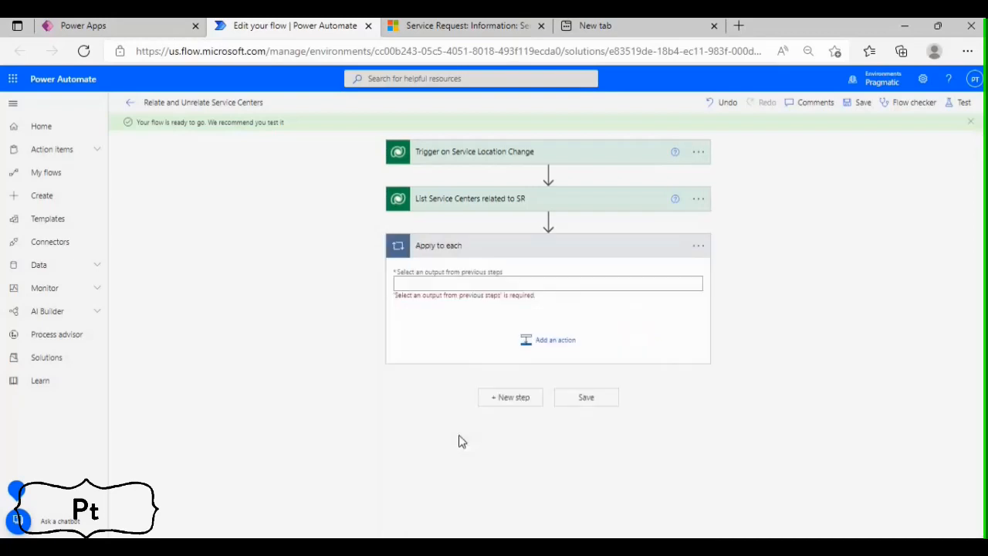
Rename the Apply to each control as "Loop Related Service Centers"
left_click(697, 248)
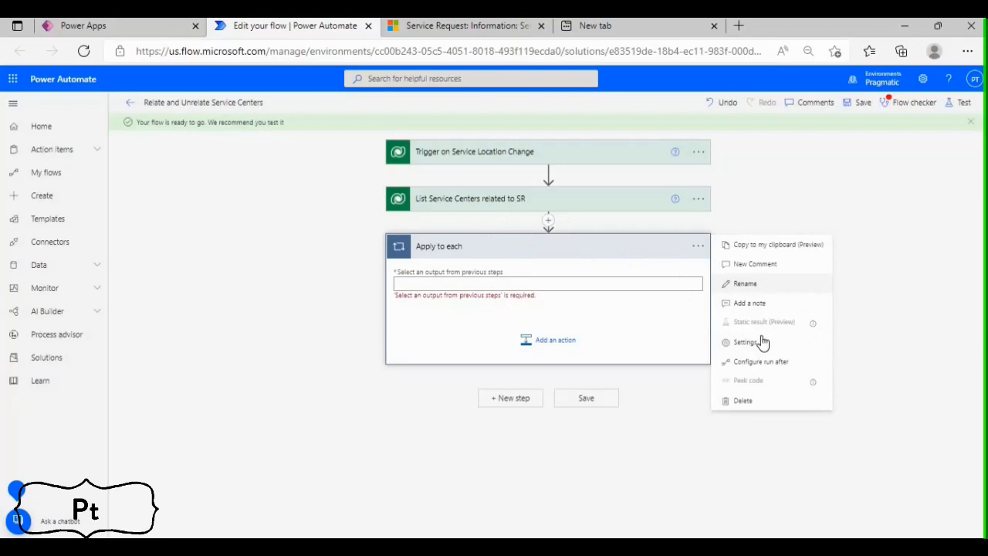
left_click(745, 283)
type("Loop Related Service Centers")
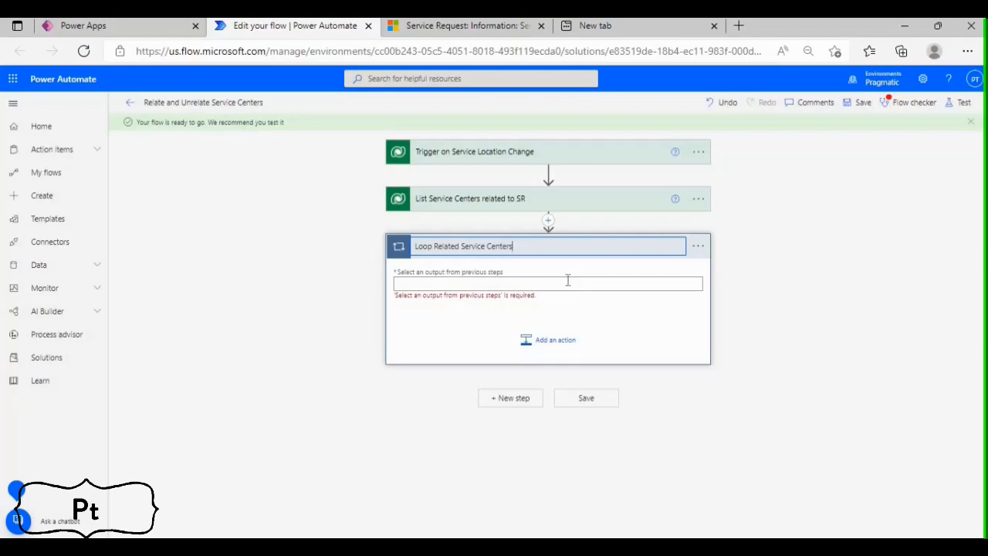
Set the loop's input to the value list of items from List Service Centers related to SR
left_click(567, 282)
scroll(825, 395, "down", 1)
left_click(825, 376)
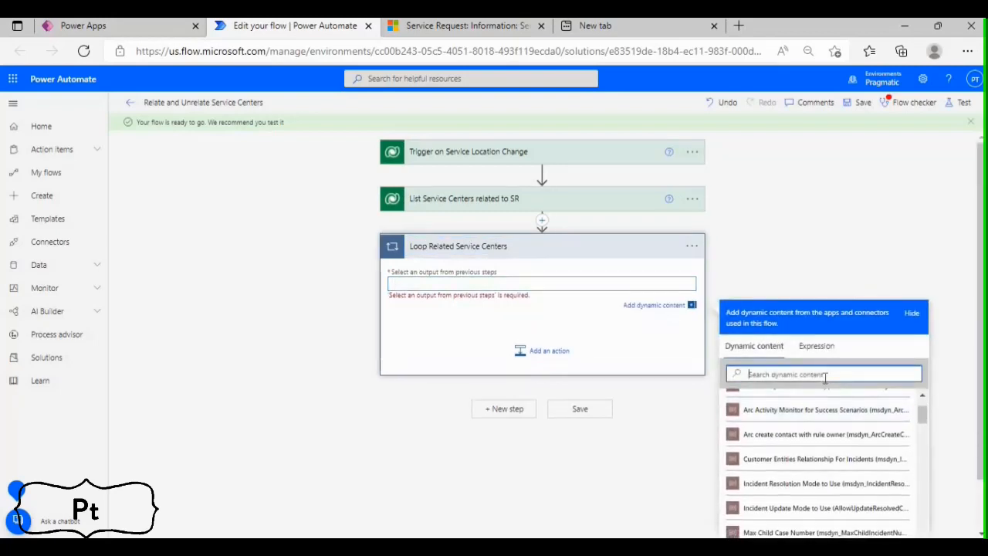
scroll(825, 378, "down", 1)
type("value")
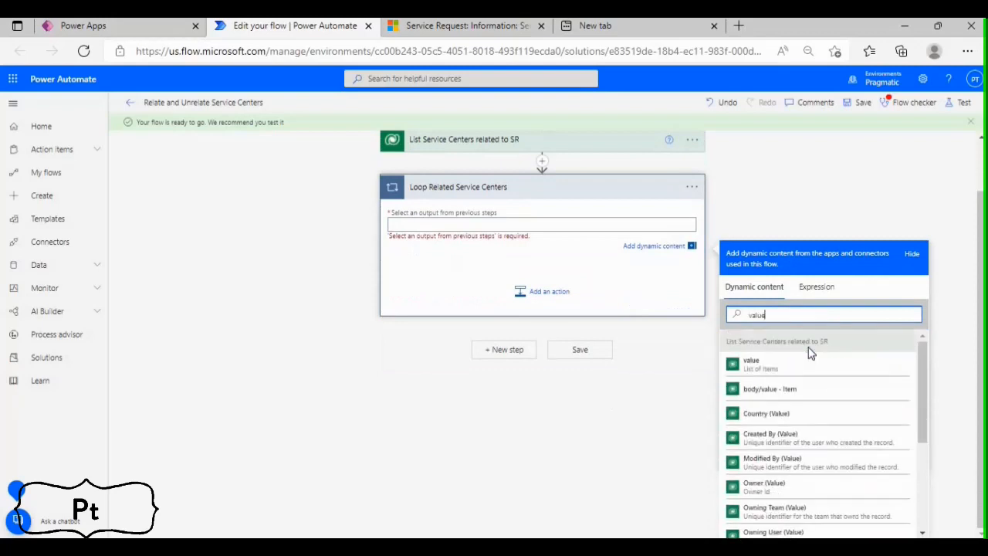
scroll(810, 352, "up", 1)
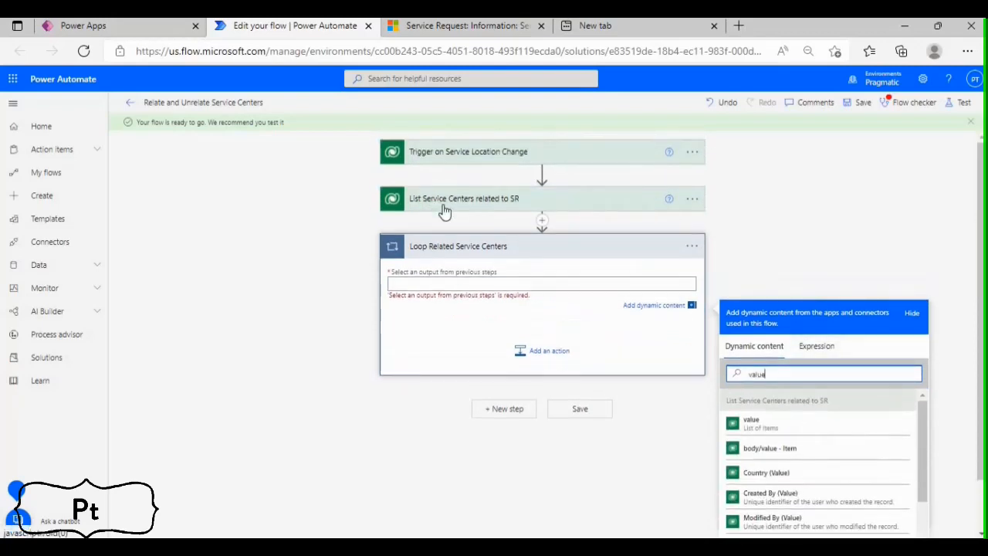
left_click(780, 427)
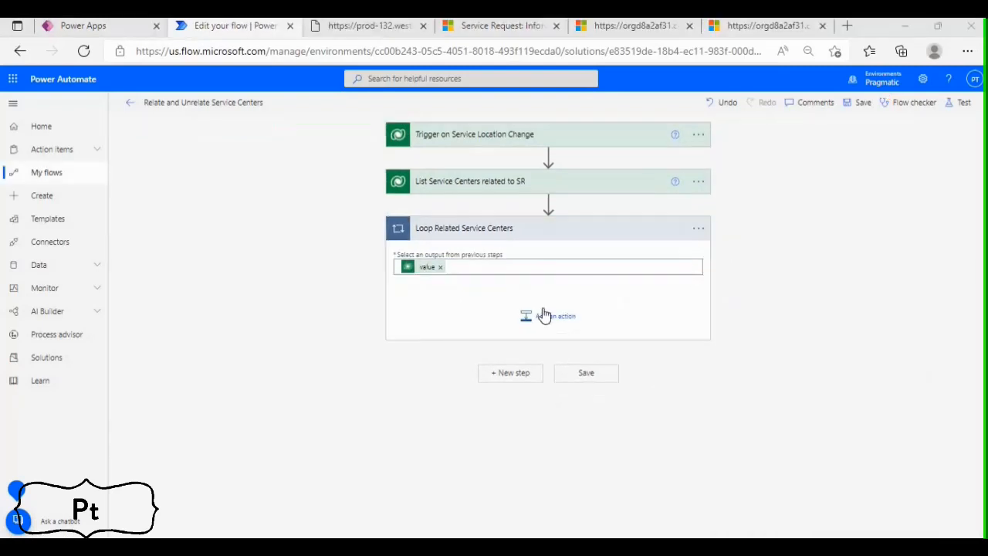
Add an Unrelate rows action inside the Loop Related Service Centers loop
left_click(545, 315)
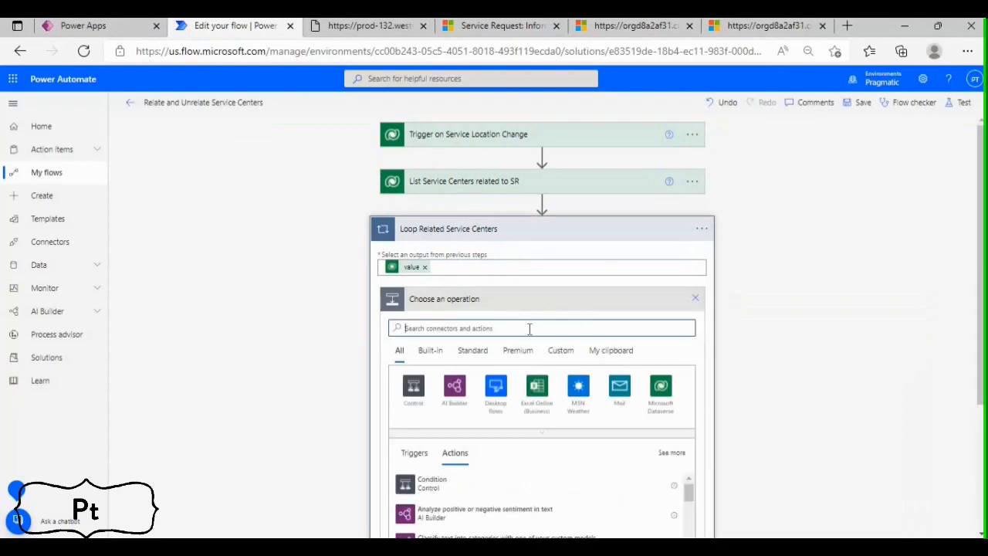
type("Unrelate")
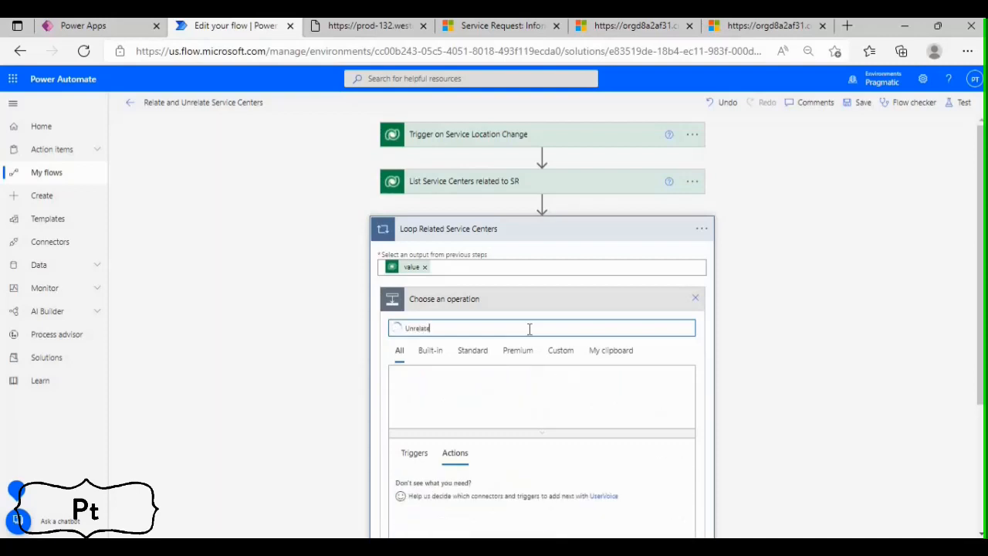
left_click(430, 480)
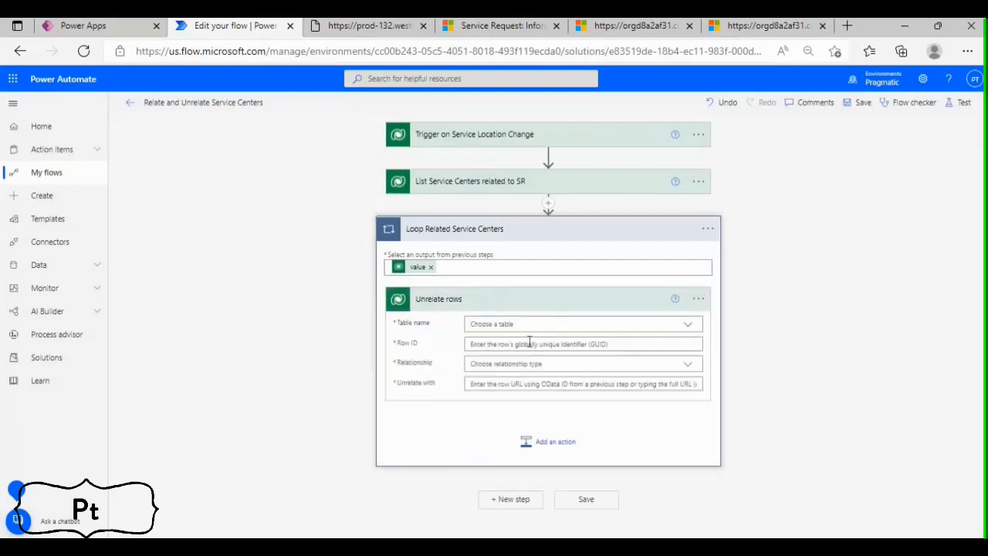
Rename the Unrelate rows action as "Unrelate Service Centers from SR"
left_click(590, 324)
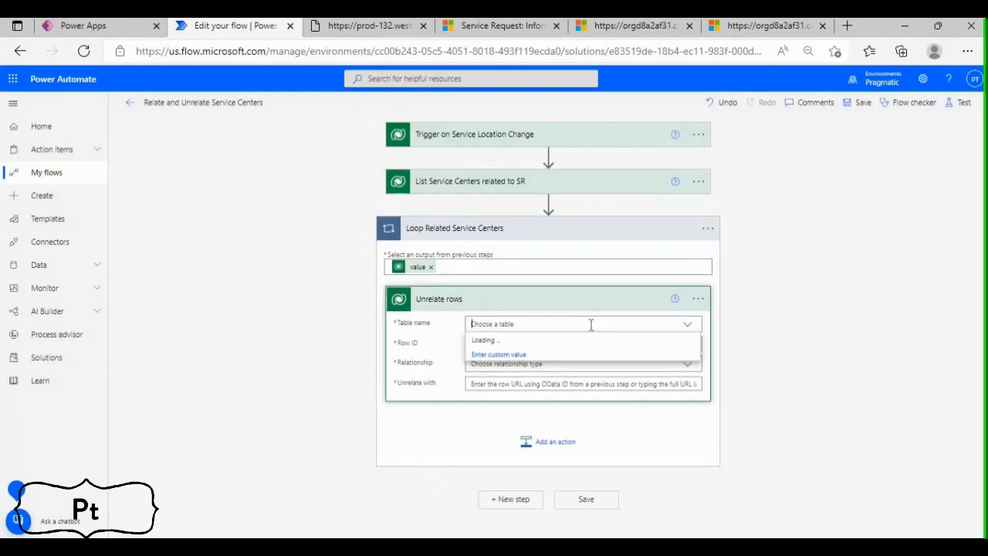
left_click(698, 299)
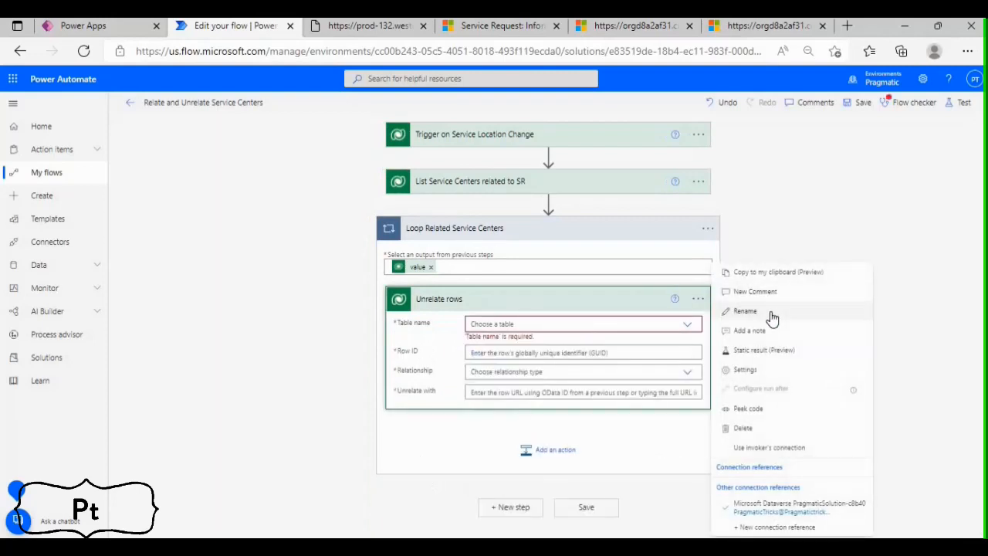
left_click(753, 312)
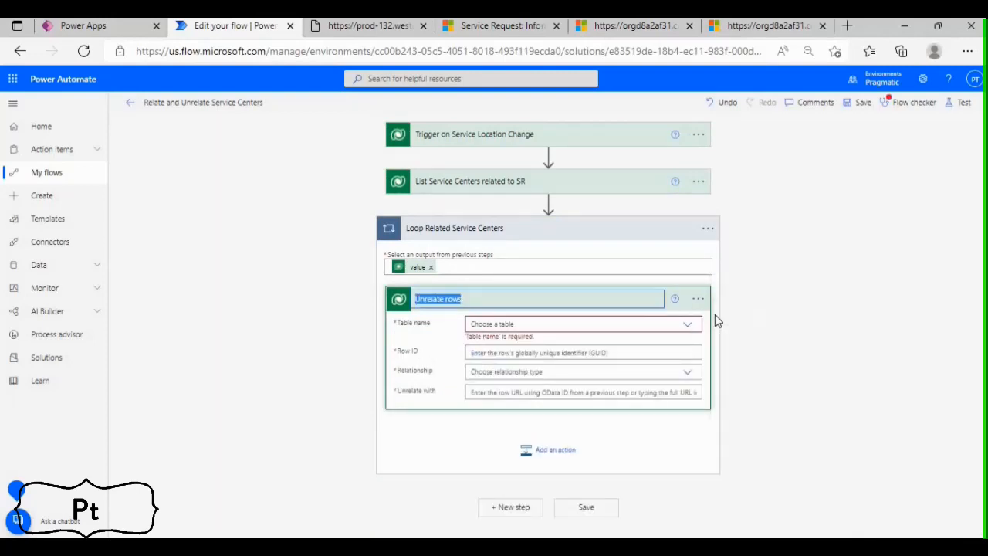
key("End")
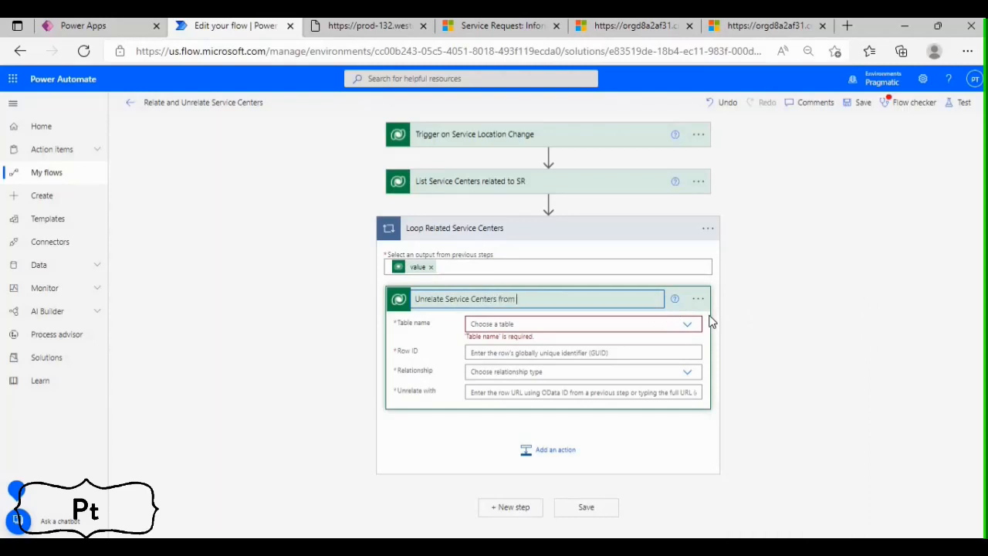
Set the table of Unrelate Service Centers from SR to Service Requests
left_click(654, 327)
type("Serv")
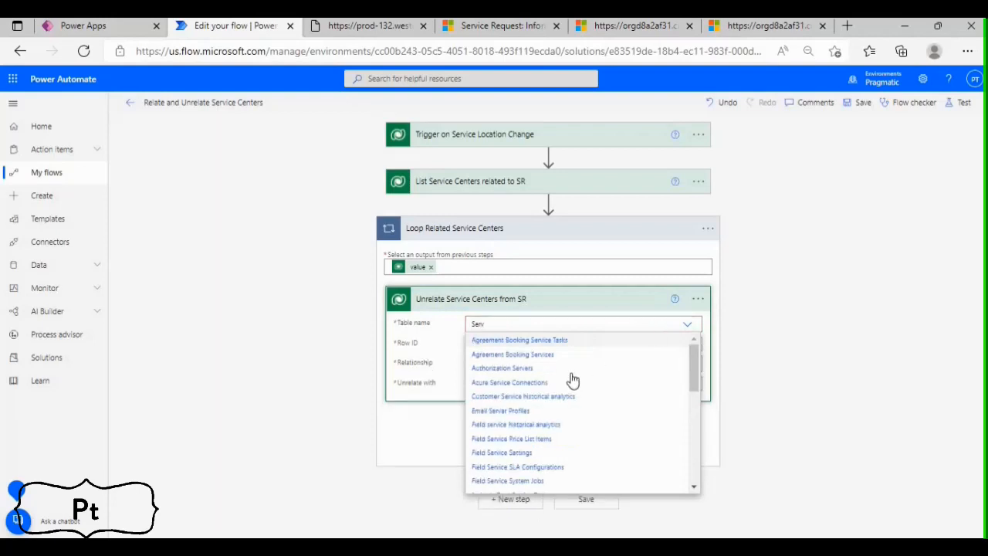
type("ice Re")
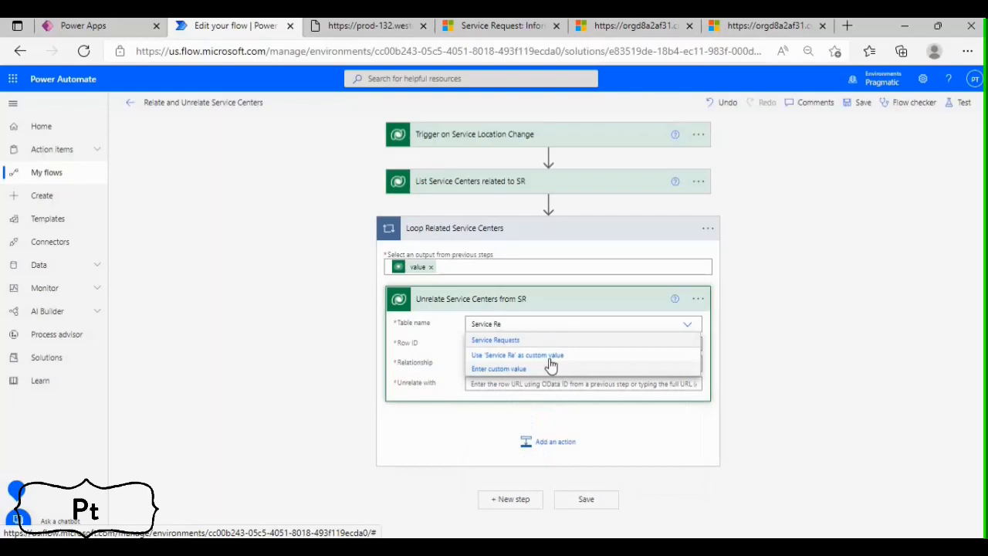
left_click(516, 342)
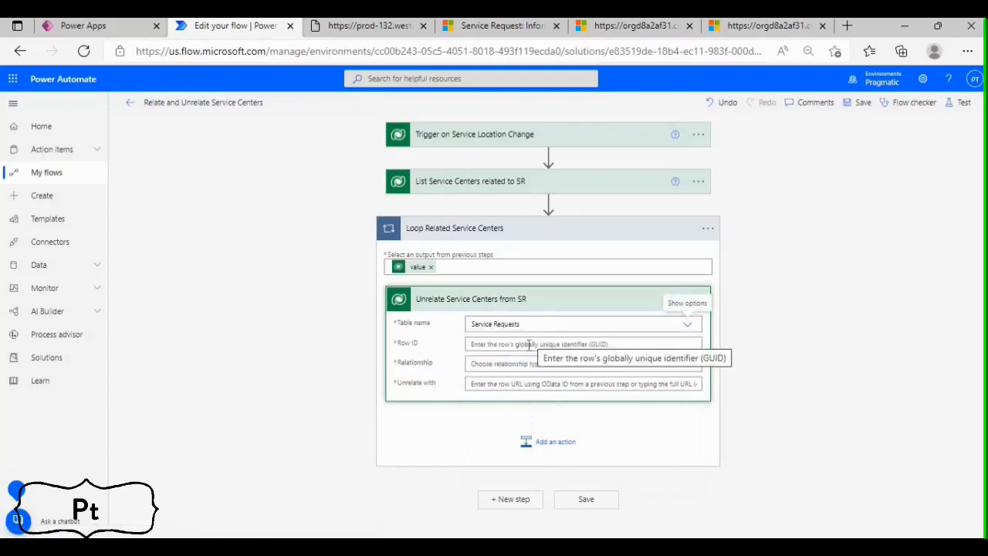
Set the action's Row ID to the Service Request unique identifier from Trigger on Service Location Change
left_click(527, 345)
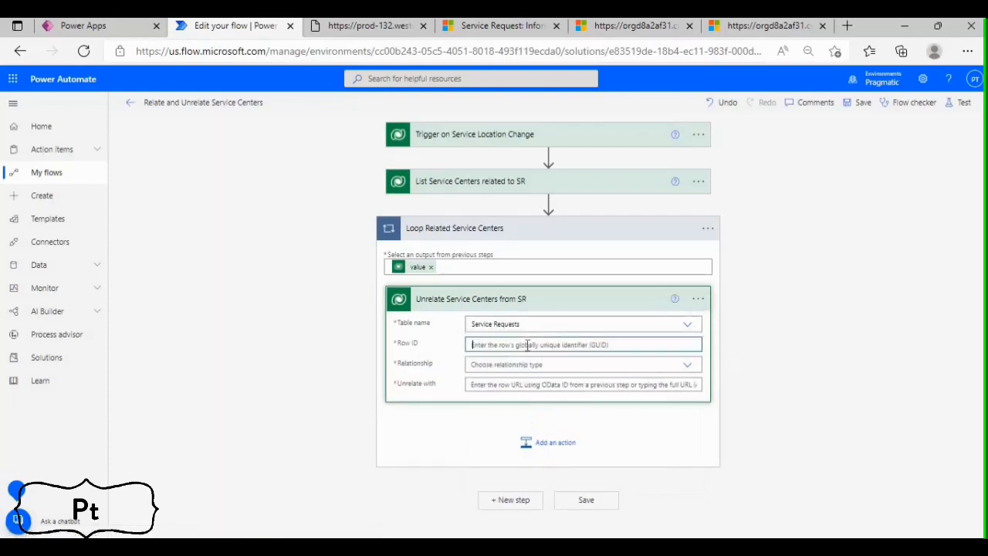
left_click(790, 426)
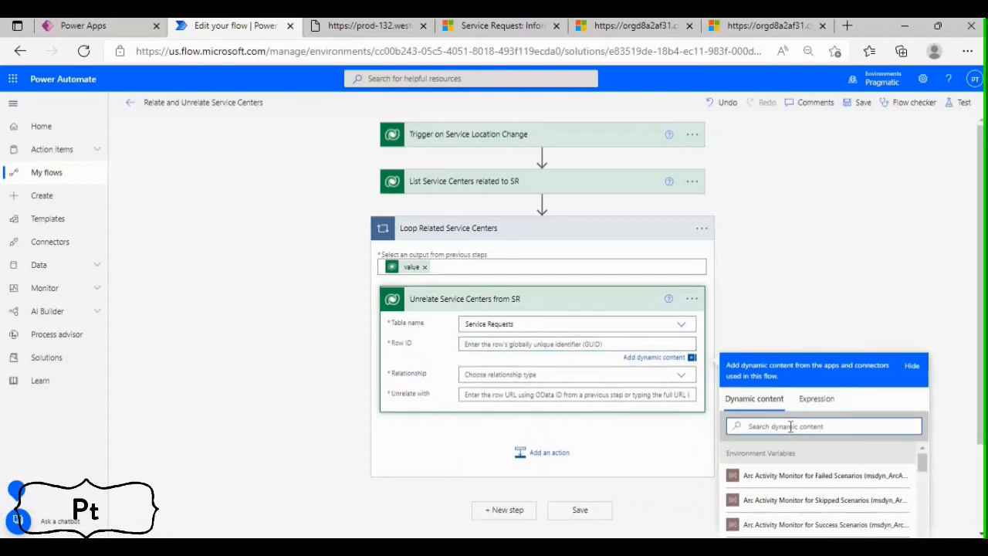
type("Ser")
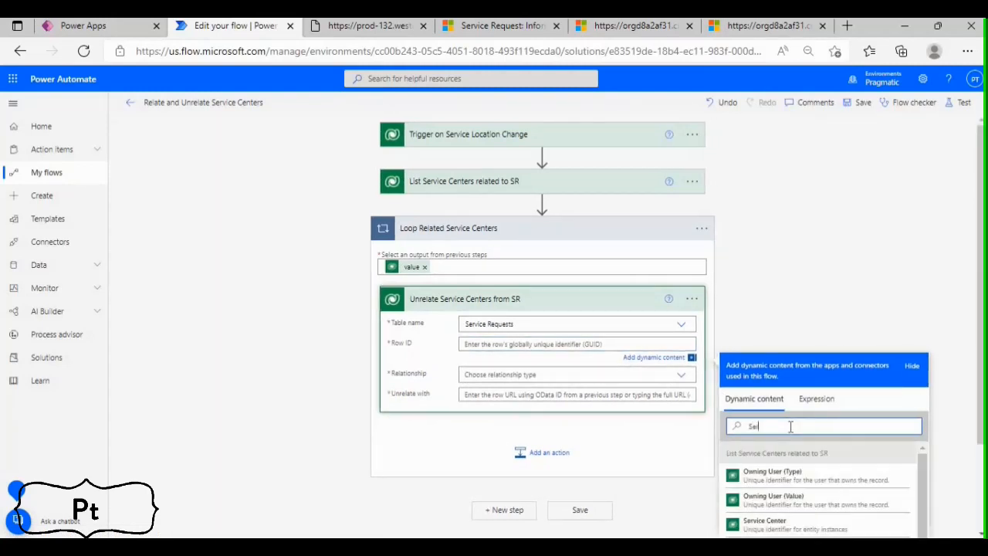
type("vice")
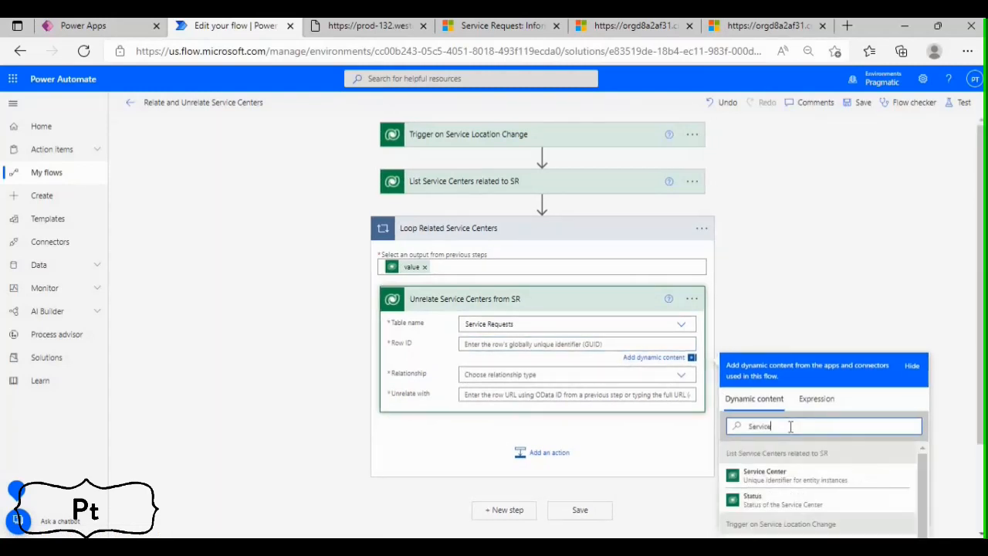
scroll(908, 455, "down", 1)
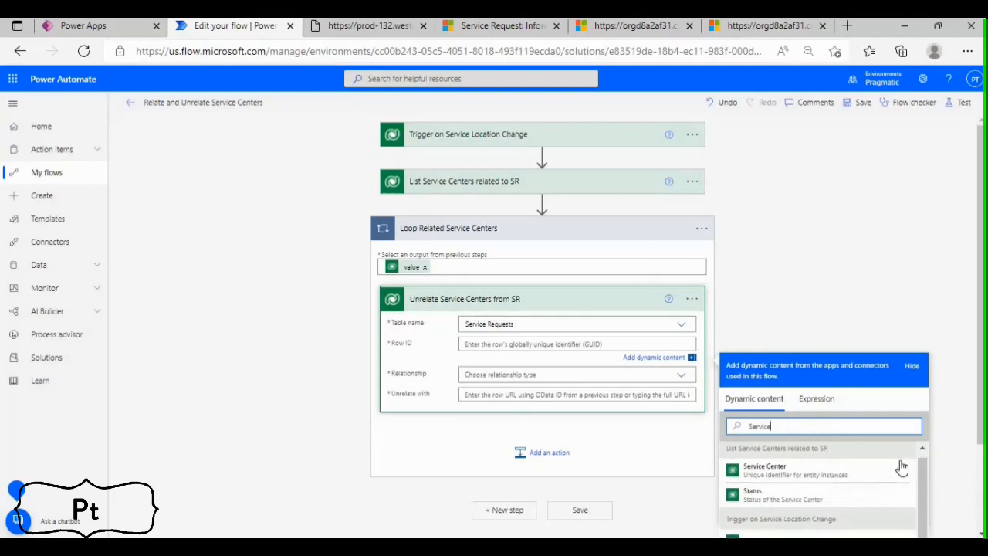
scroll(803, 463, "down", 3)
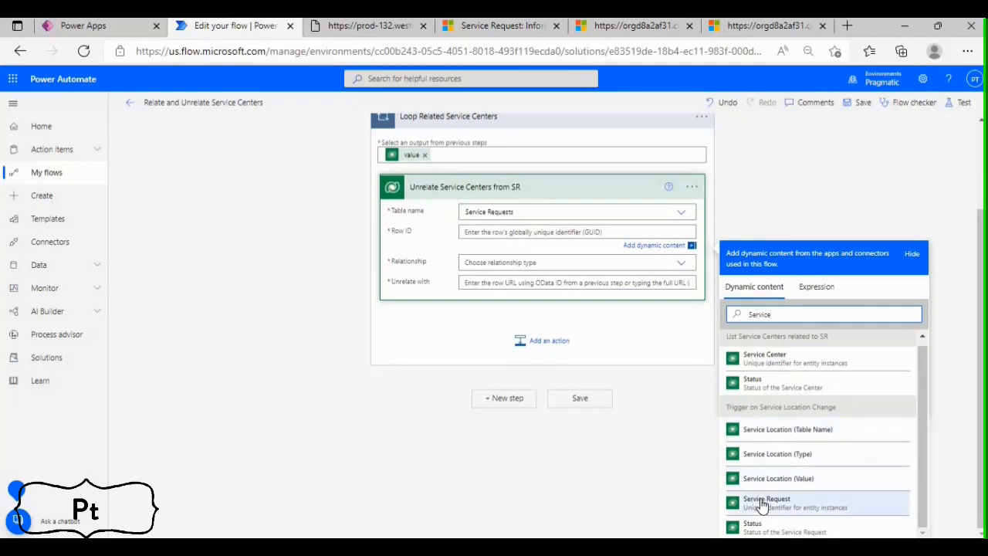
left_click(764, 502)
Set the relationship to "Service Center - pt_ServiceRequest_pt_ServiceCenter_pt_Ser" in the unrelate action
left_click(569, 262)
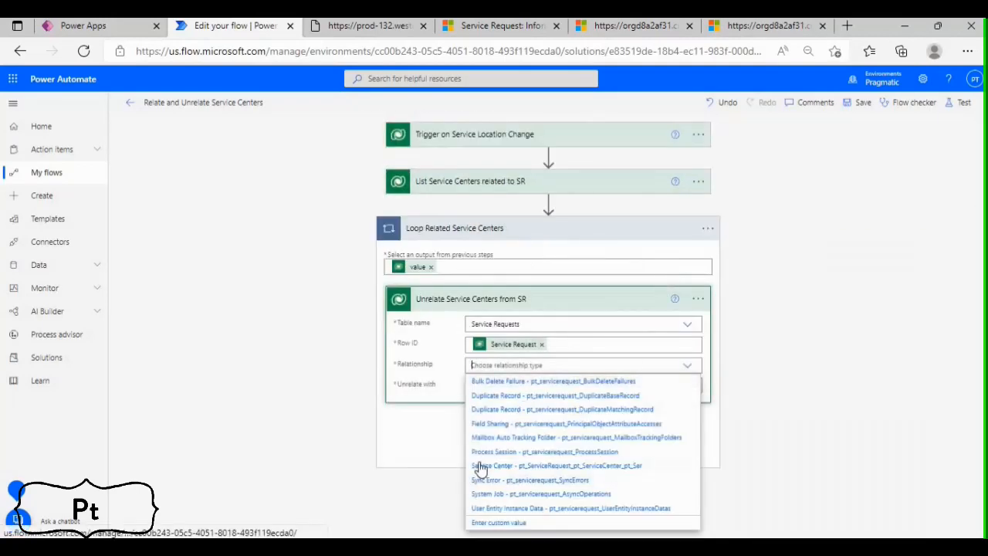
left_click(575, 467)
left_click(510, 386)
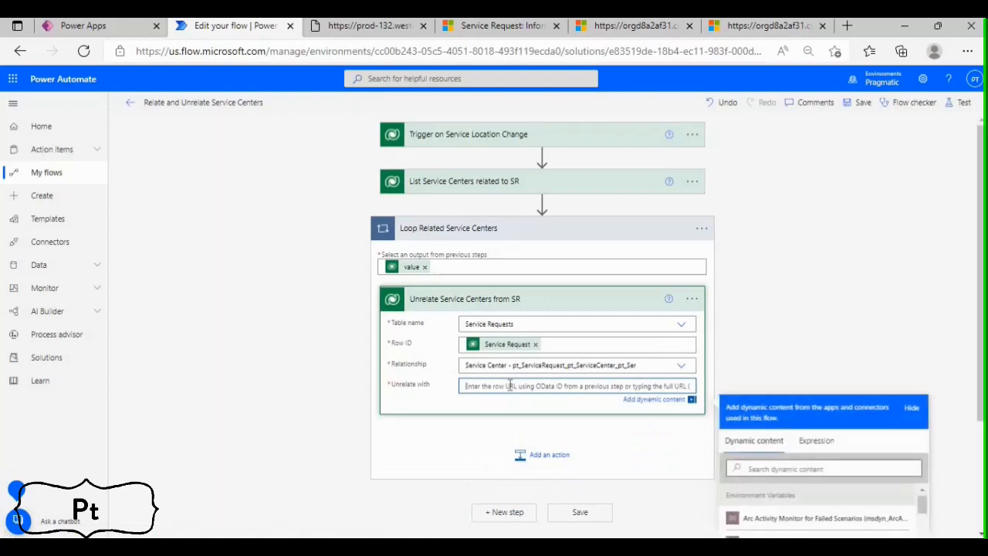
left_click(773, 350)
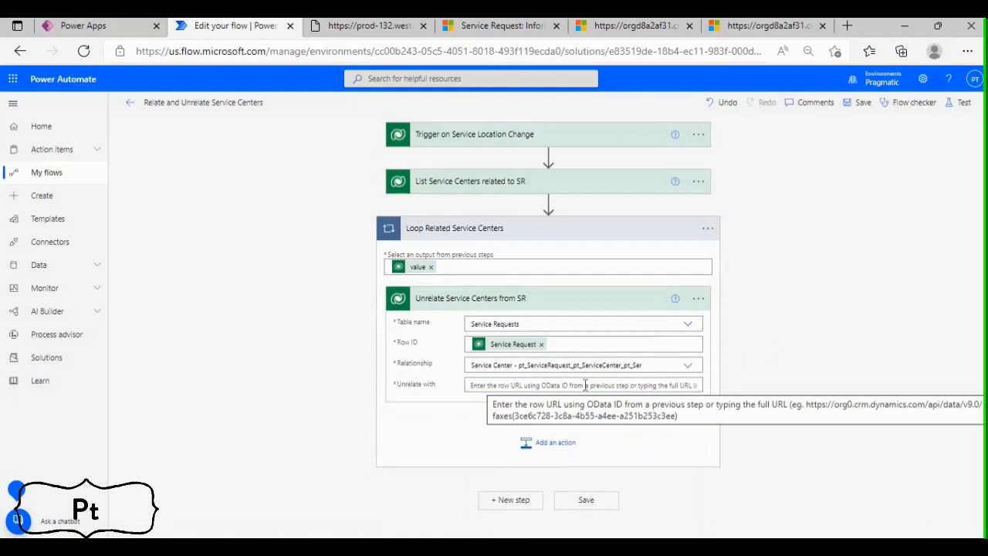
left_click(482, 27)
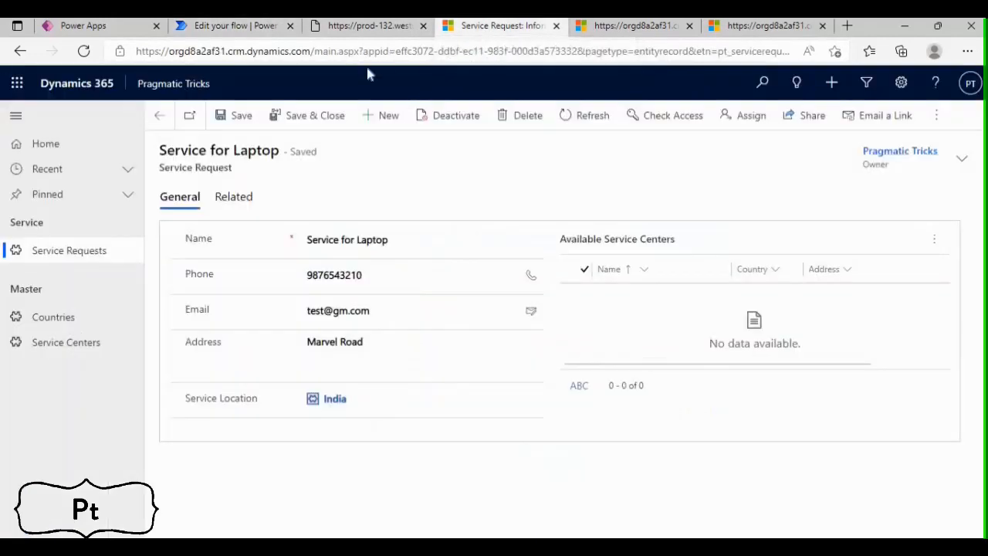
left_click(309, 51)
left_click(311, 51)
left_click_drag(255, 51, 135, 51)
key("ctrl+c")
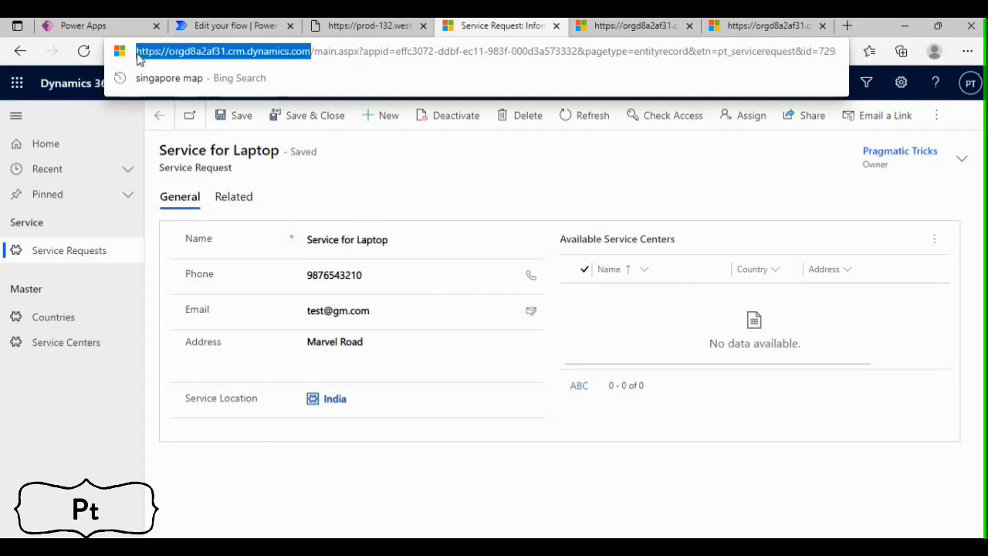
key("super+r")
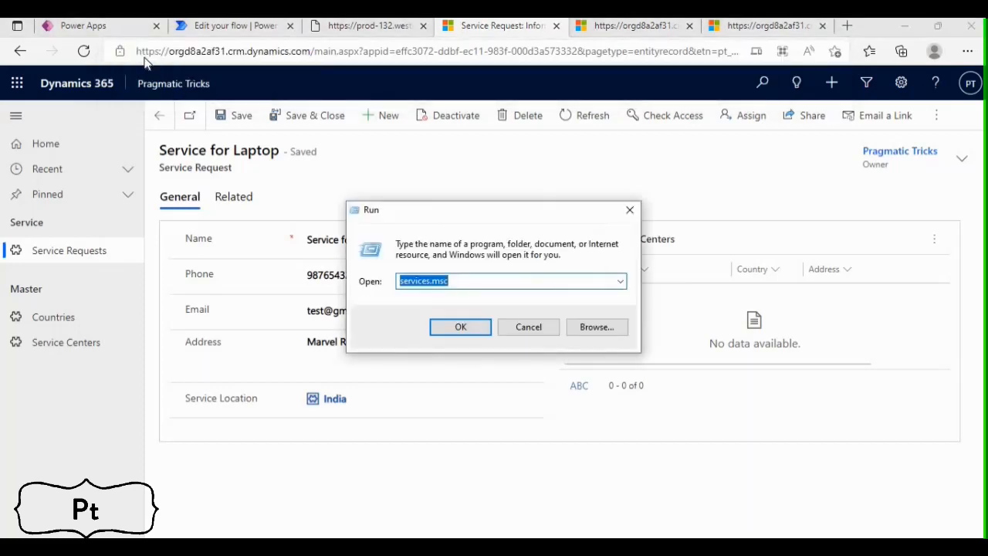
type("notepad")
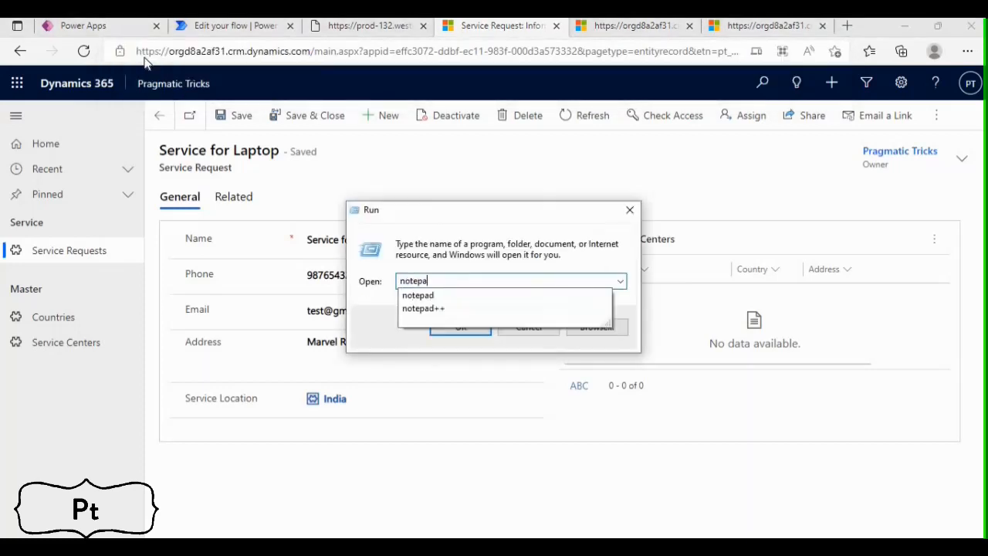
key("Return")
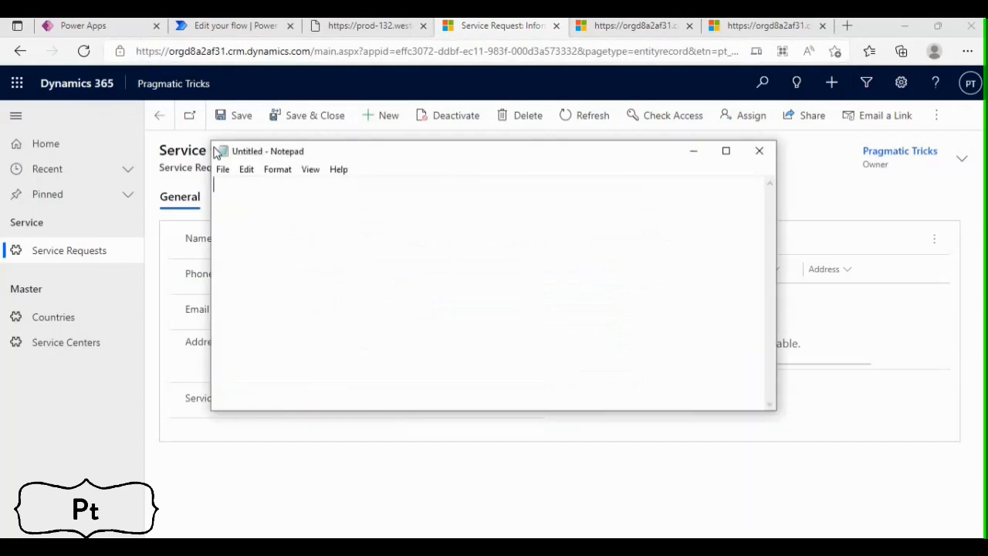
key("ctrl+v")
key("alt+Tab")
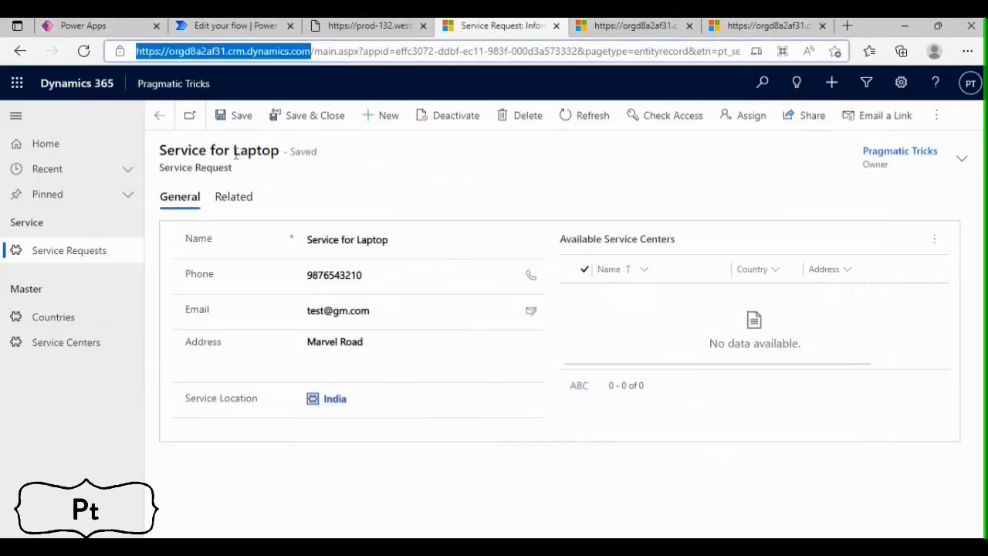
key("alt+Tab")
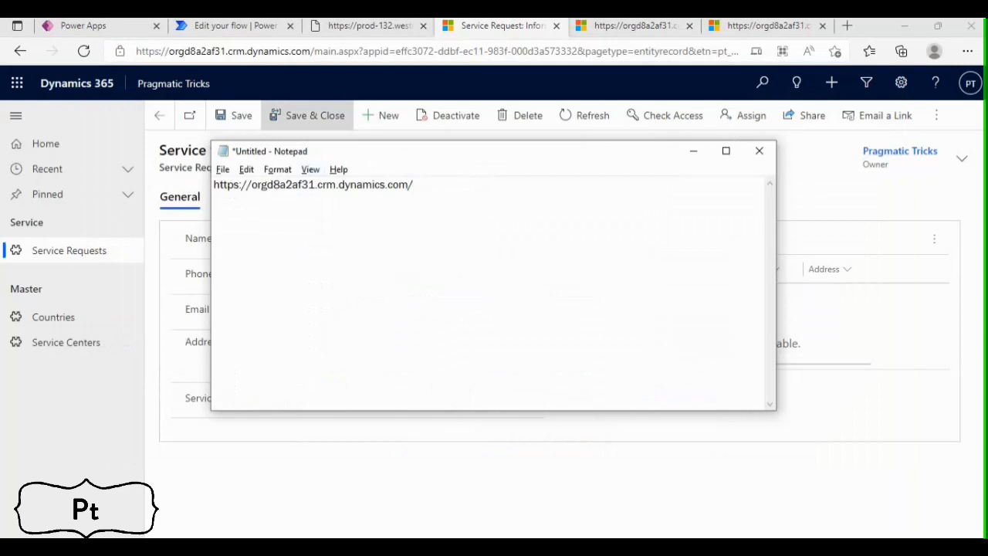
Check the example row URL in the flow and append "api/data/v9.1" to the base URL in Notepad
left_click(255, 25)
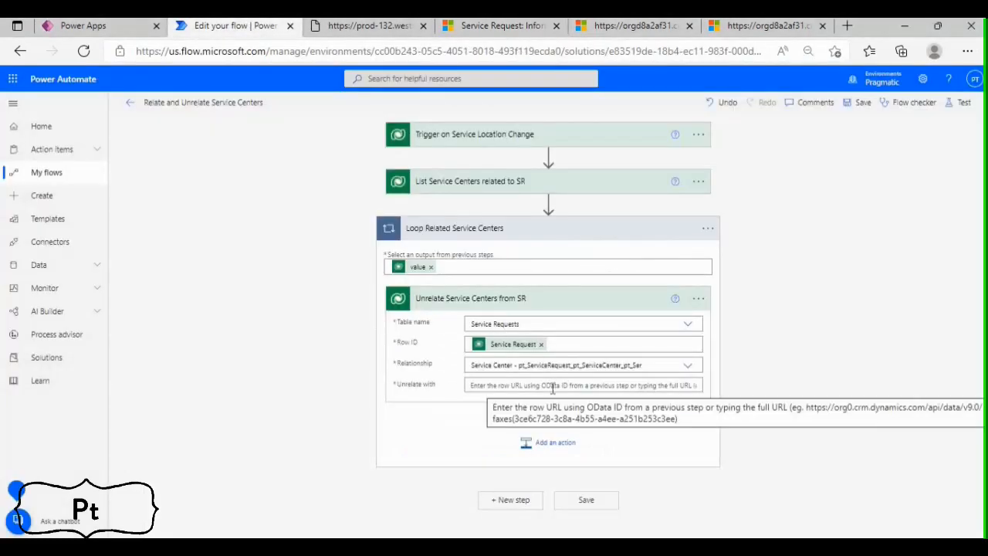
key("alt+Tab")
type("api/da")
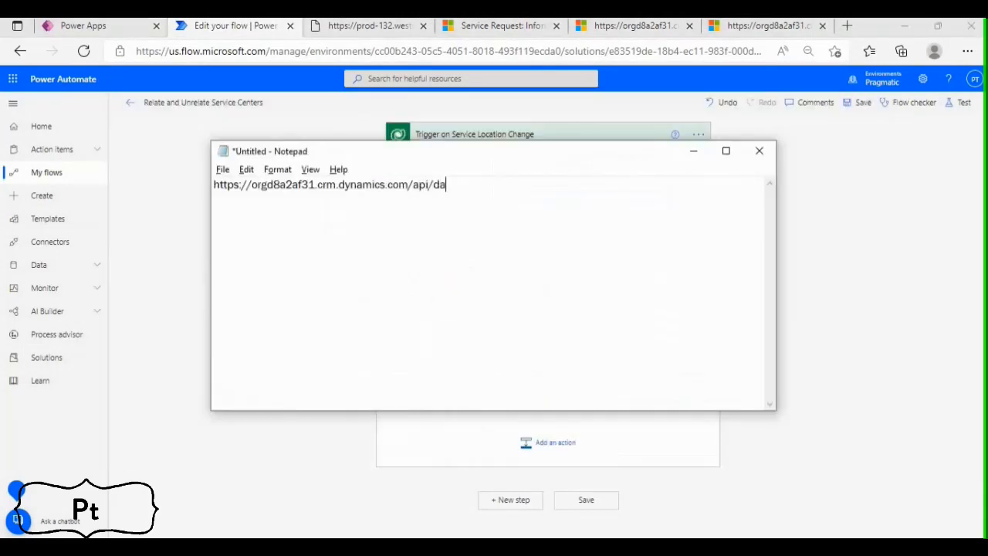
type("ta/v9.1/")
left_click(376, 27)
left_click(231, 26)
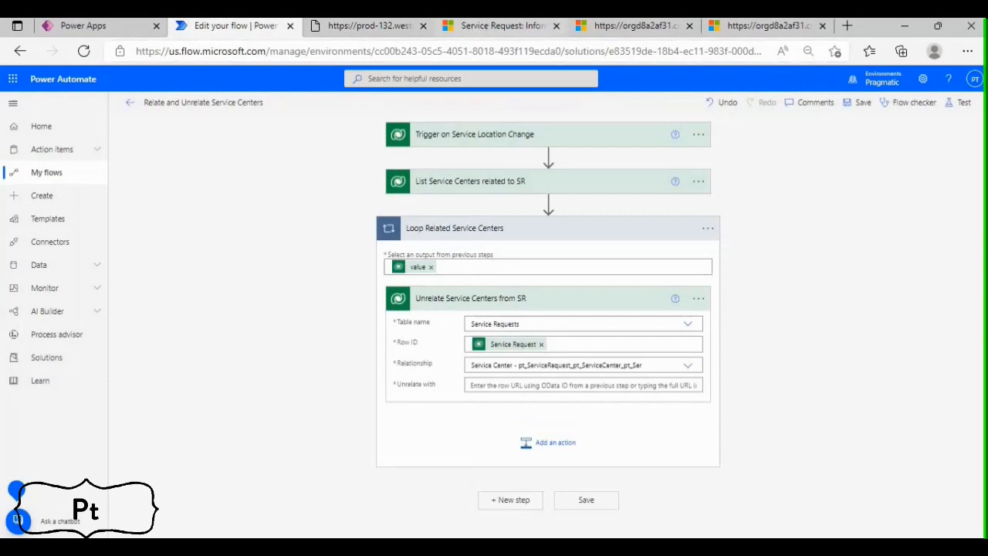
Look up the Service Center table's logical name in Power Apps and append "/pt_servicecenters()" to the URL in Notepad
left_click(90, 27)
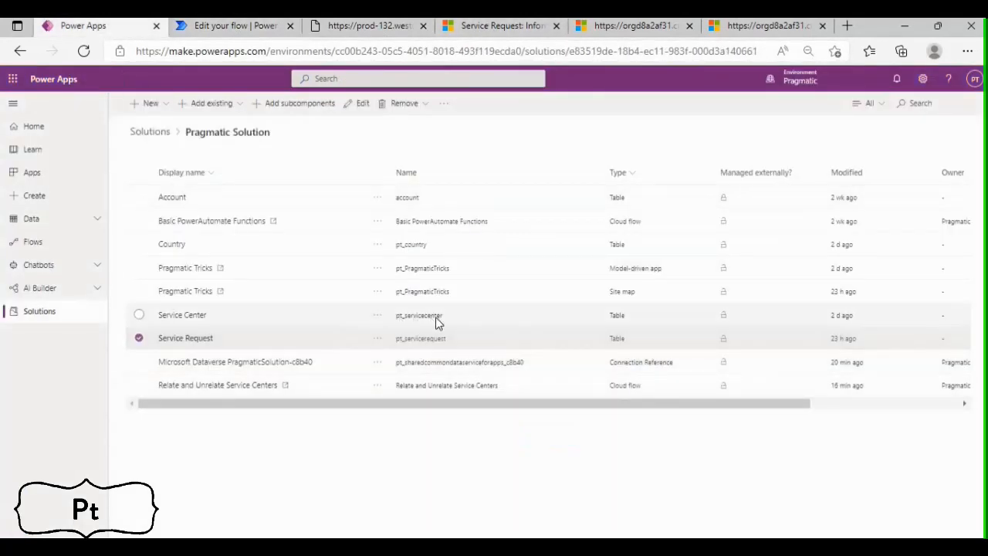
key("alt+Tab")
key("alt+Tab")
key("alt+Tab")
key("alt+Tab")
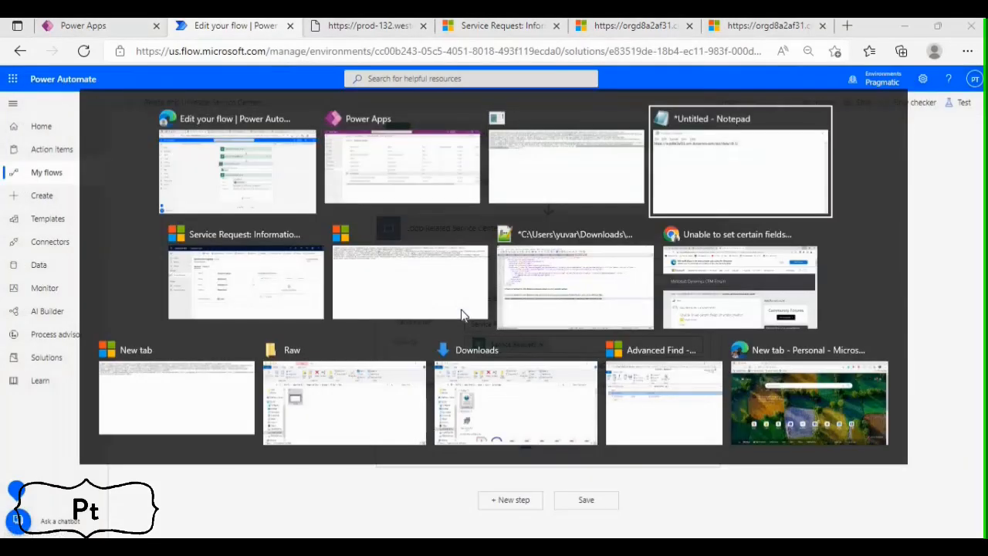
type("pt_servicecente")
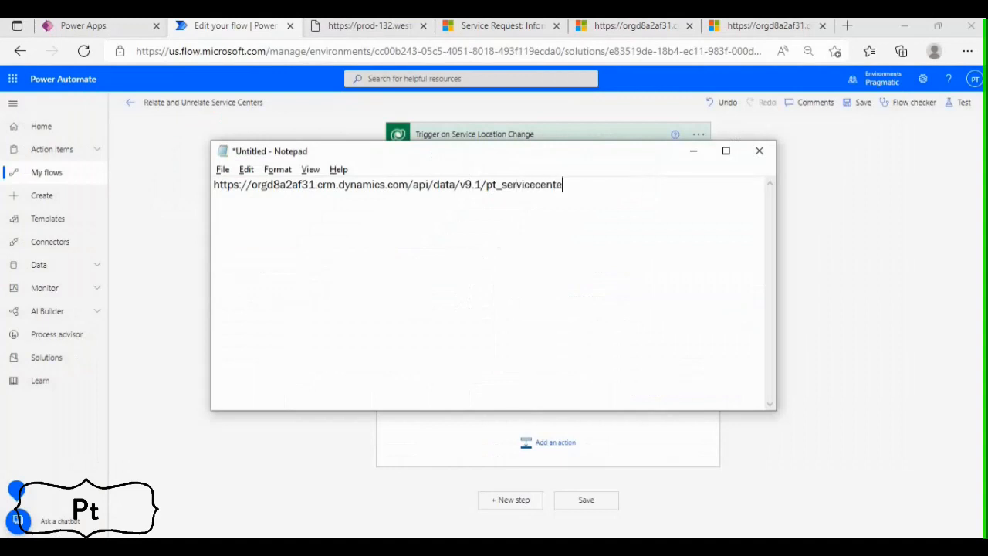
type("rs(")
key("ctrl+a")
key("ctrl+c")
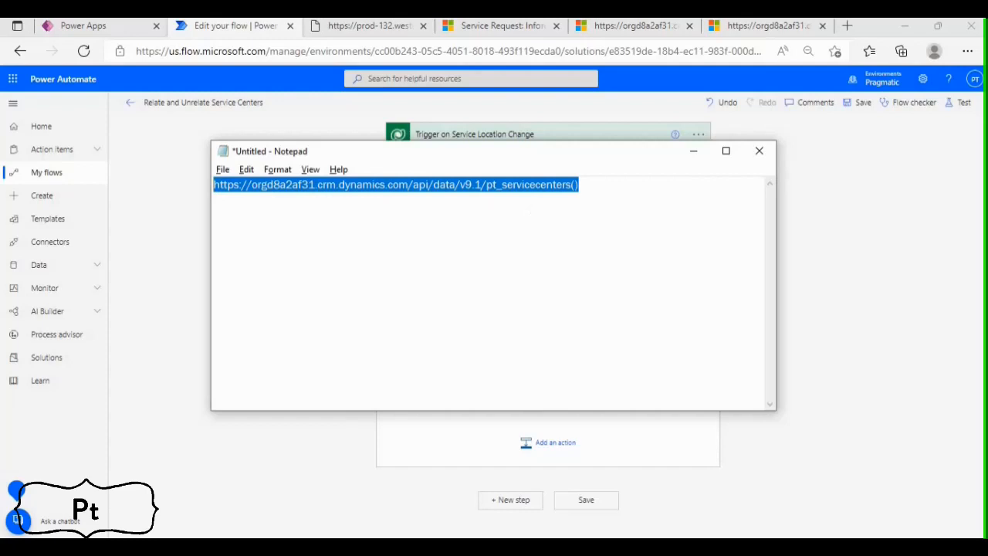
key("alt+Tab")
left_click(487, 385)
key("ctrl+v")
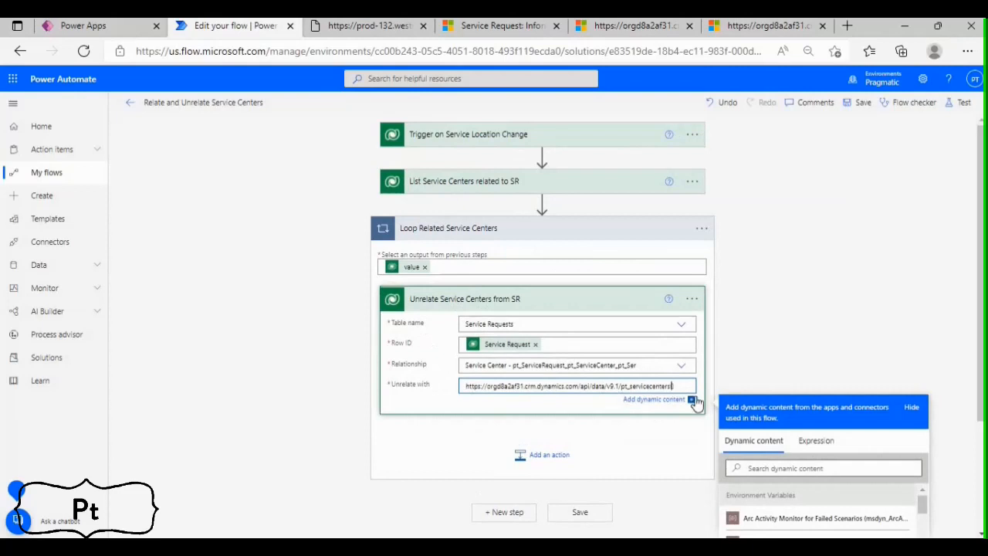
Insert the Service Center dynamic value from List Service Centers related to SR between the URL's parentheses and save the flow
left_click(763, 470)
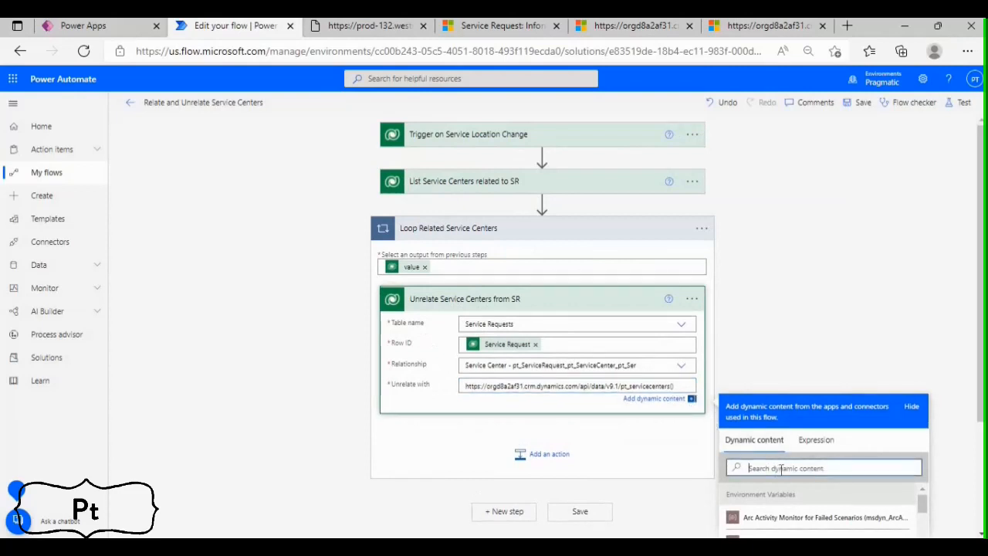
type("Ser")
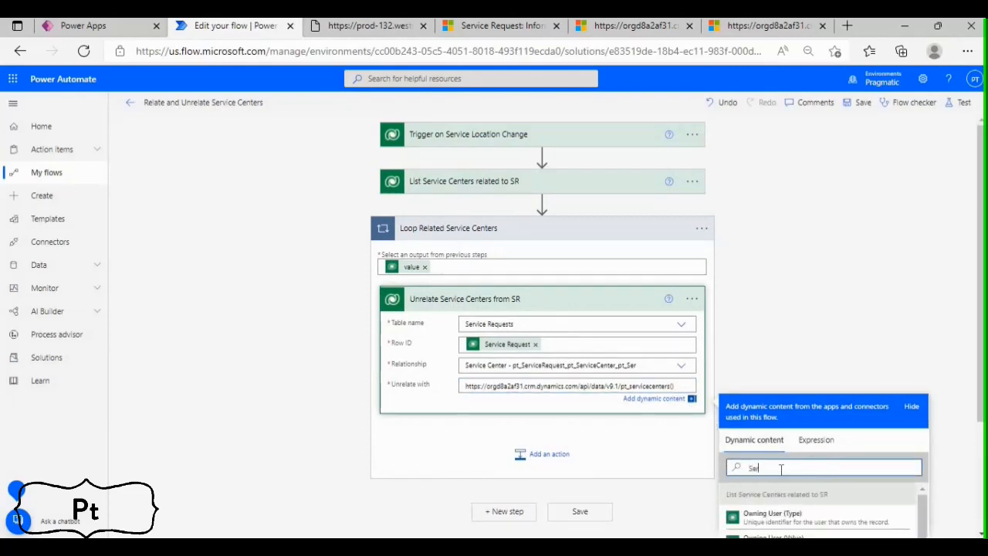
type("vic")
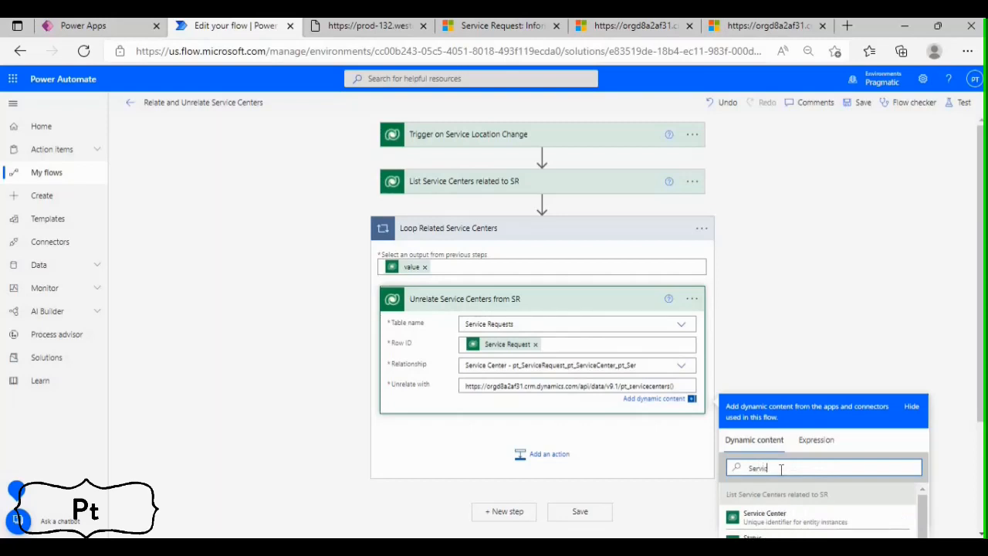
type("e center")
scroll(833, 440, "down", 1)
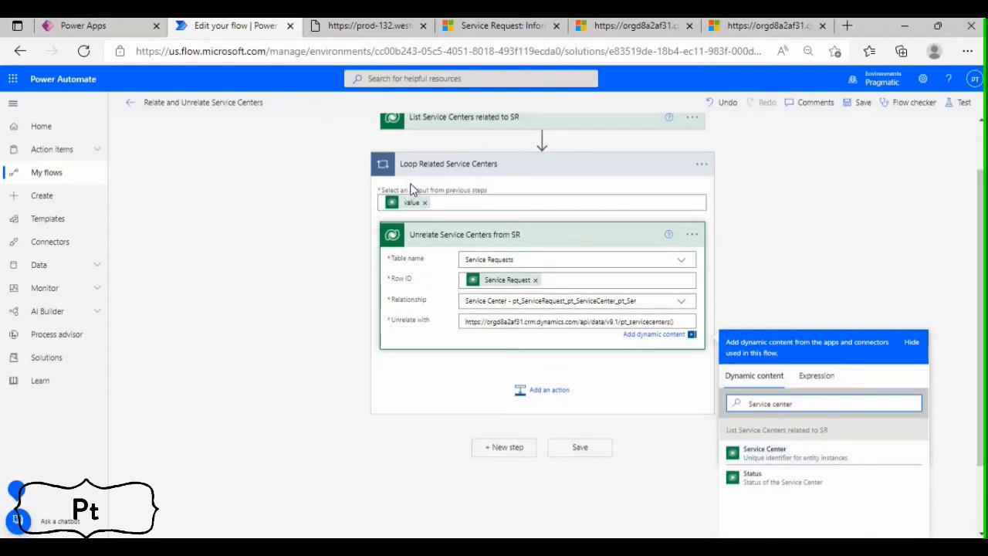
left_click(768, 456)
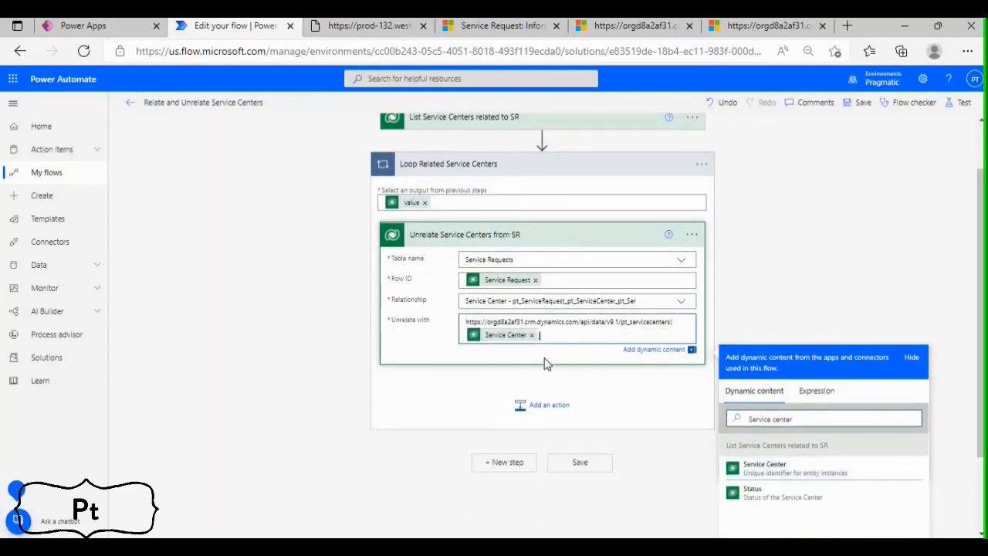
type(")")
left_click(550, 248)
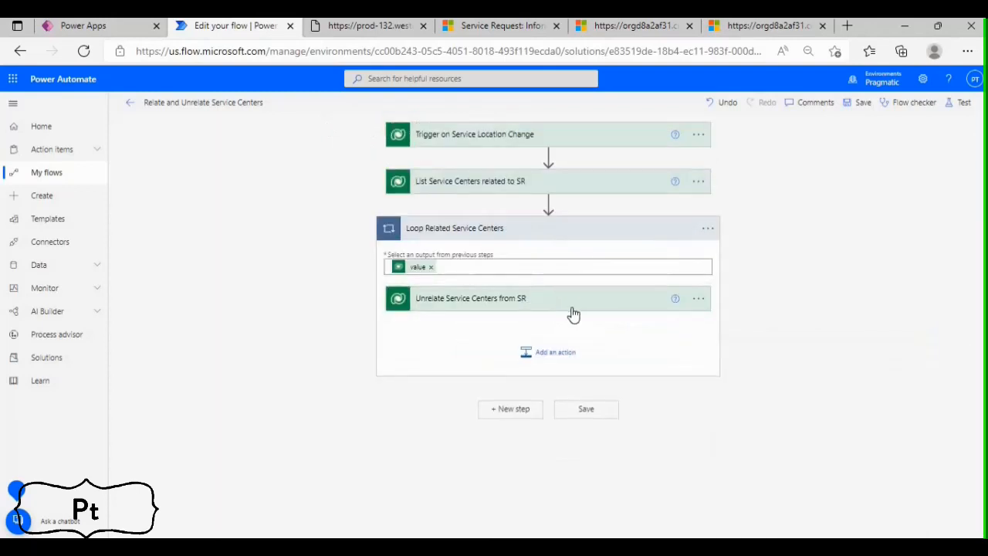
left_click(857, 105)
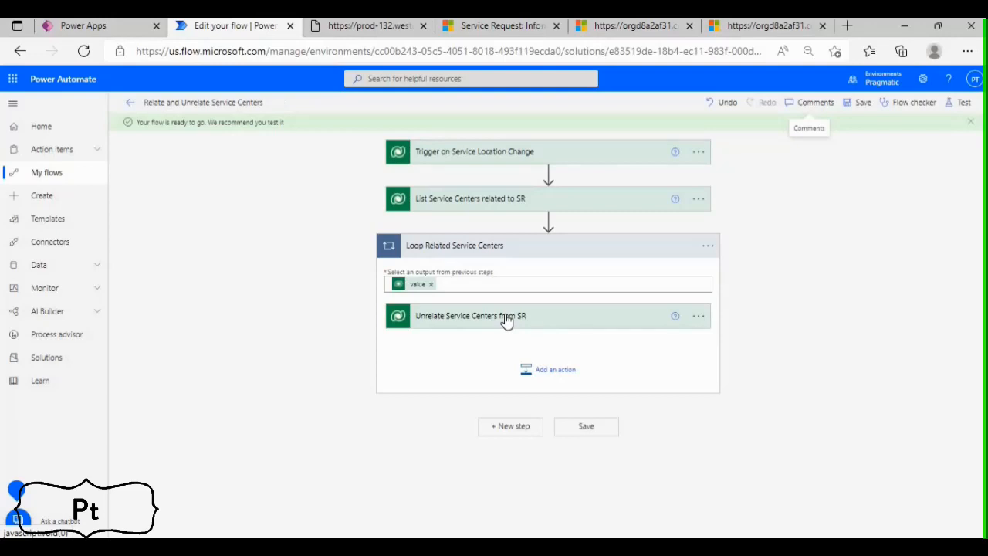
Add a Microsoft Dataverse List rows action after the loop and rename it "List Service Centers of Country"
left_click(511, 426)
type("List Rows")
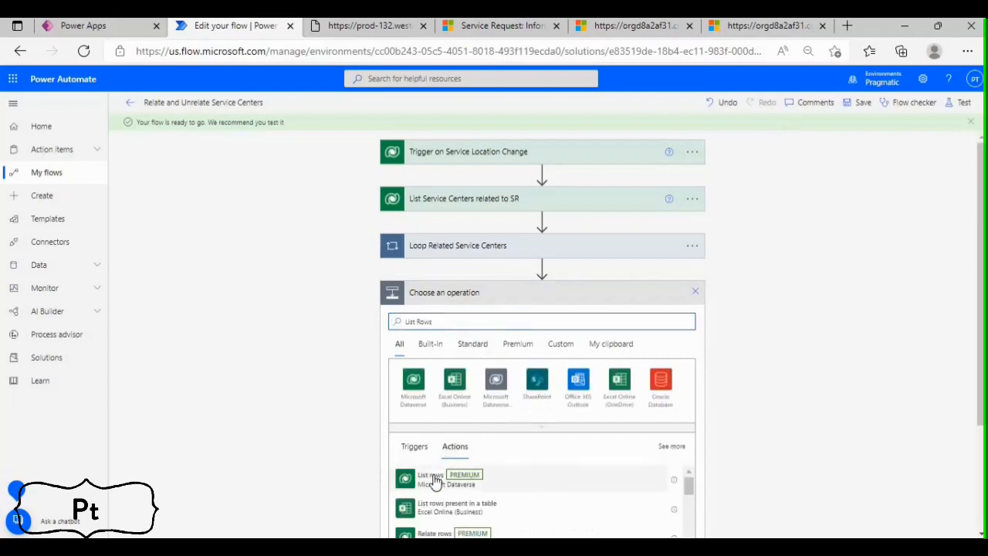
left_click(435, 480)
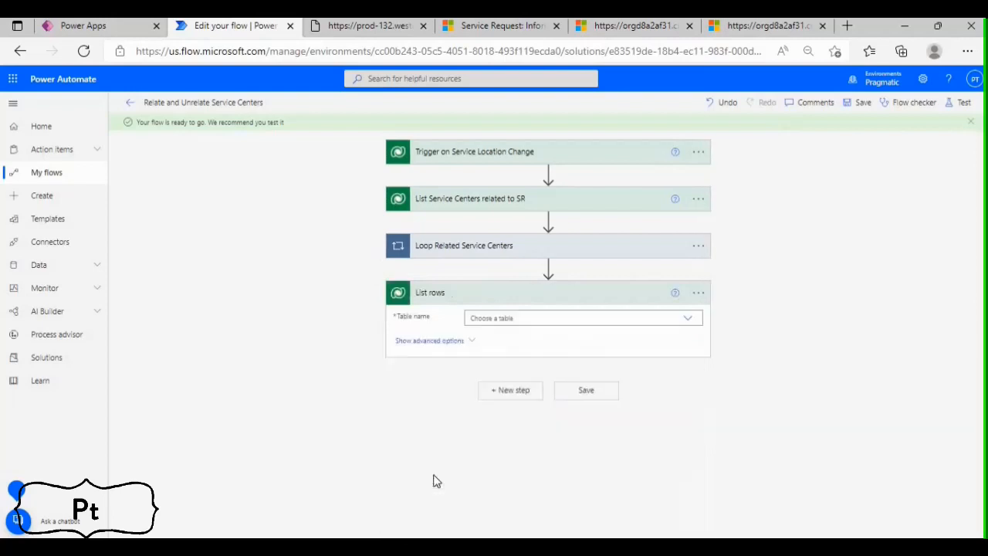
left_click(697, 292)
left_click(753, 311)
type("Service Centers of Country")
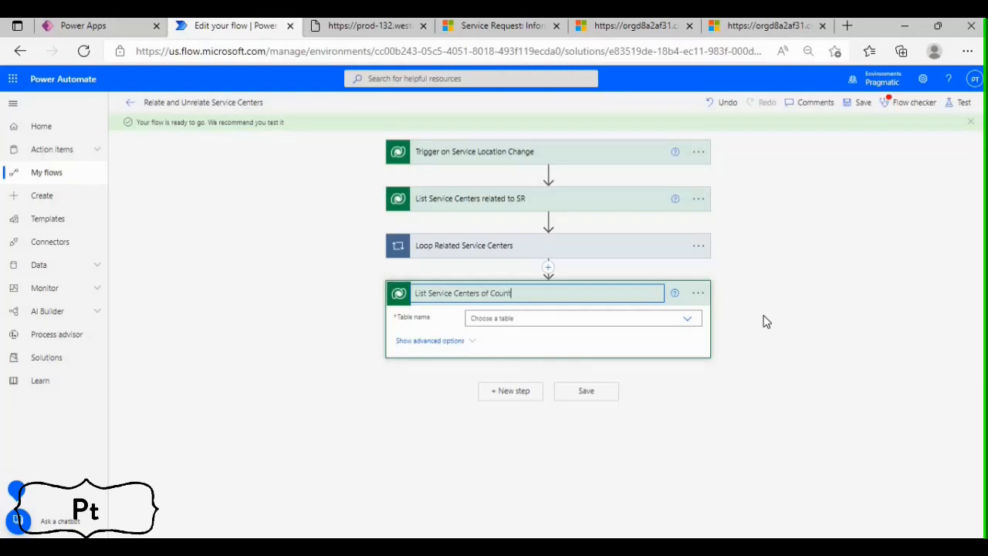
Set the List Service Centers of Country action's table to Service Centers and show its advanced options
left_click(551, 319)
type("S")
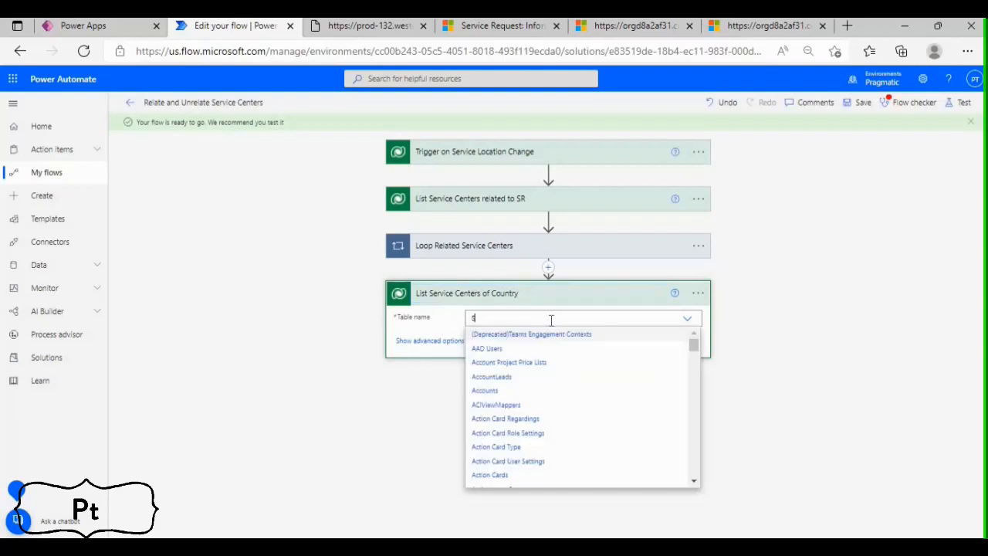
type("ervice Cente")
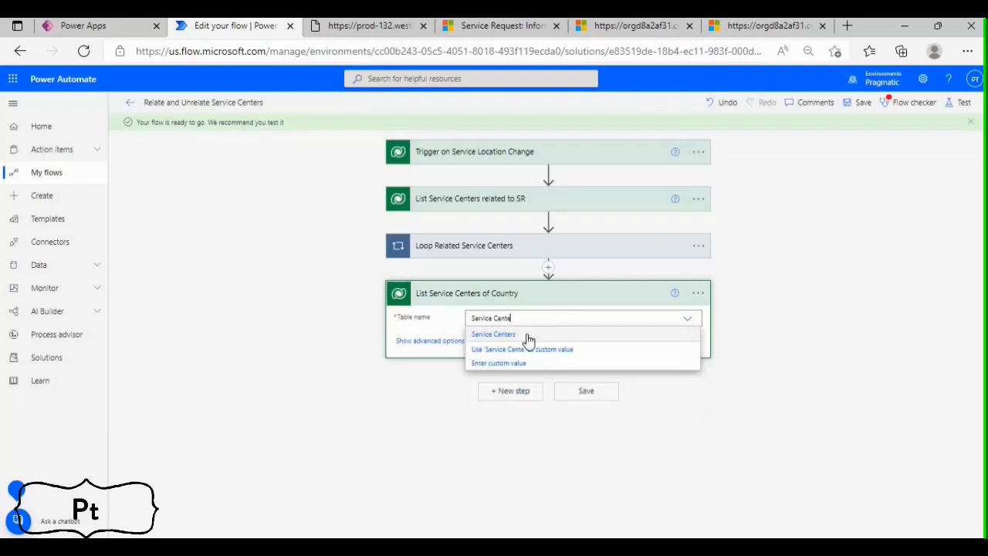
left_click(527, 333)
left_click(467, 348)
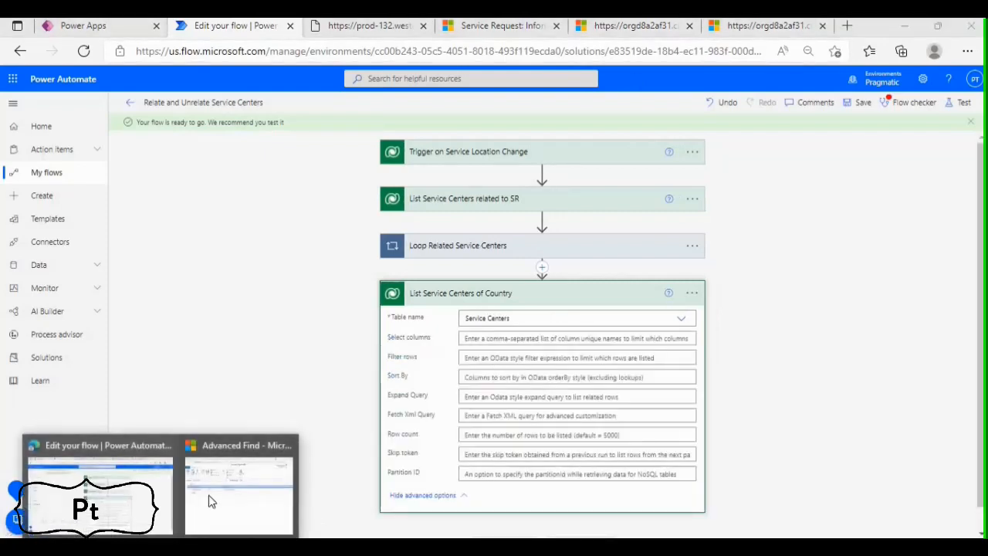
Switch to the Advanced Find window and delete the Service Requests related entity with its sub-clauses from the query
left_click(241, 492)
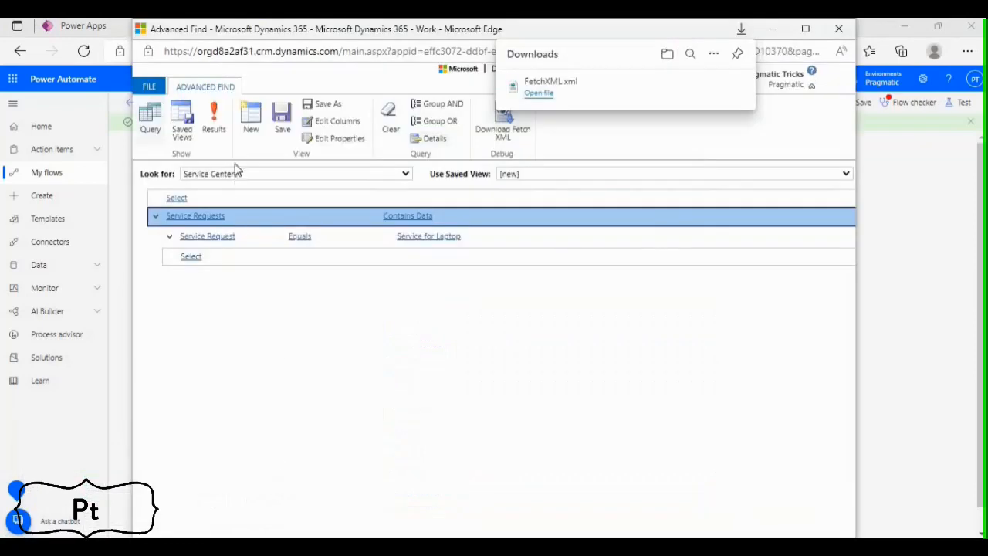
left_click(155, 216)
left_click(183, 255)
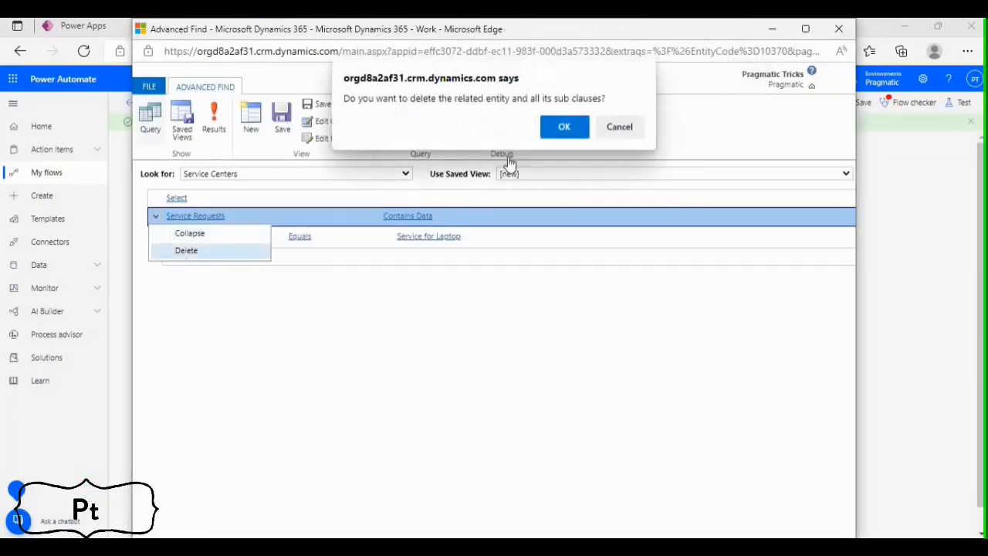
left_click(557, 127)
Add the condition Country Equals India to the Service Centers query and run it
left_click(210, 199)
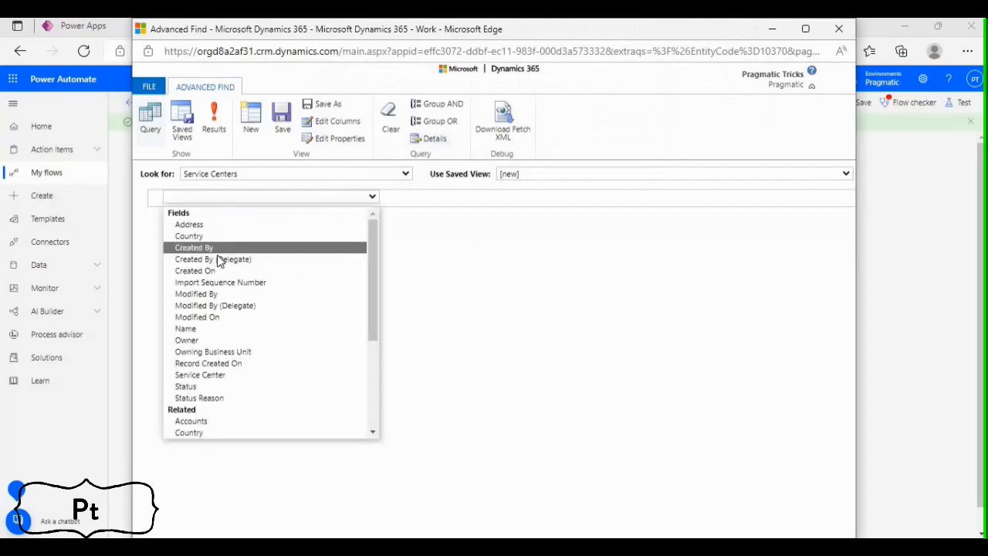
left_click(217, 237)
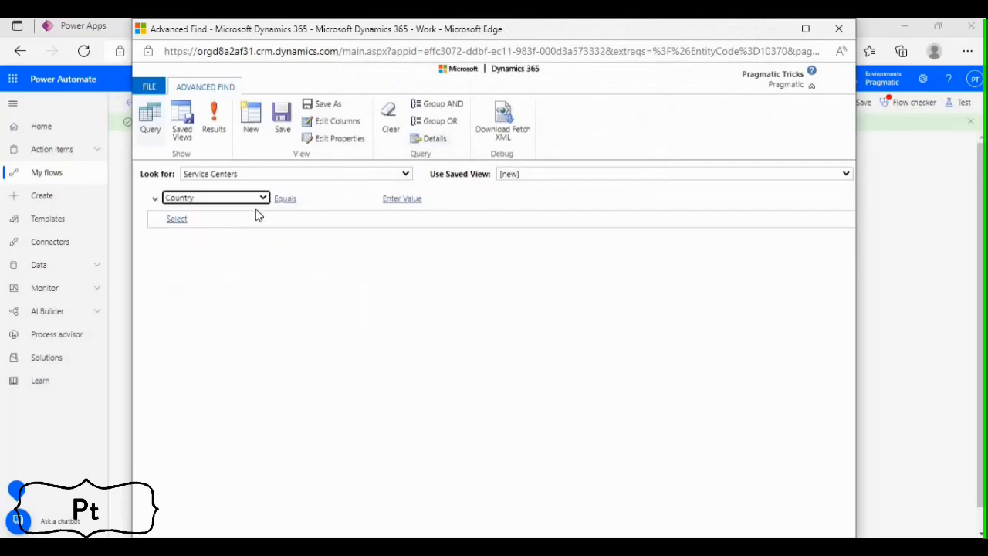
left_click(408, 200)
left_click(478, 200)
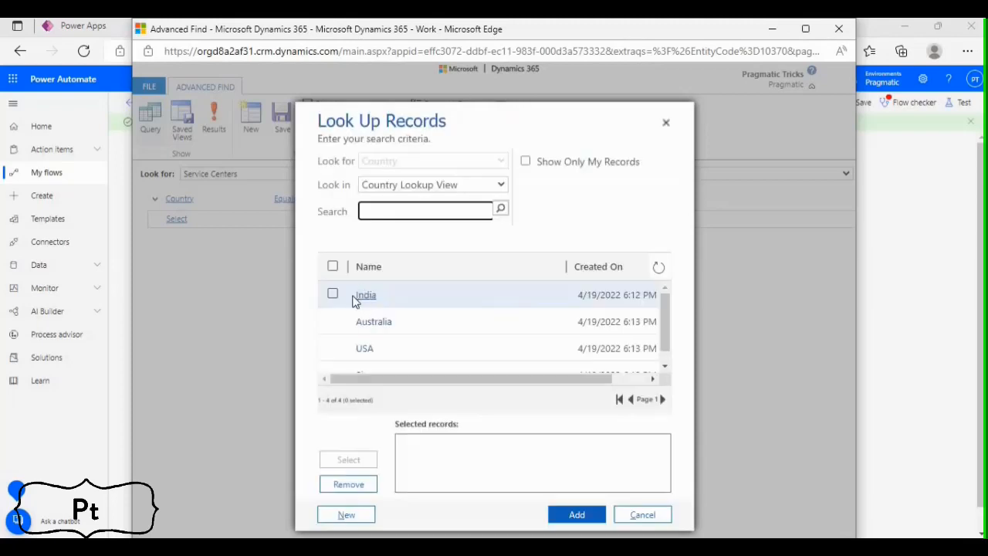
left_click(333, 294)
left_click(348, 460)
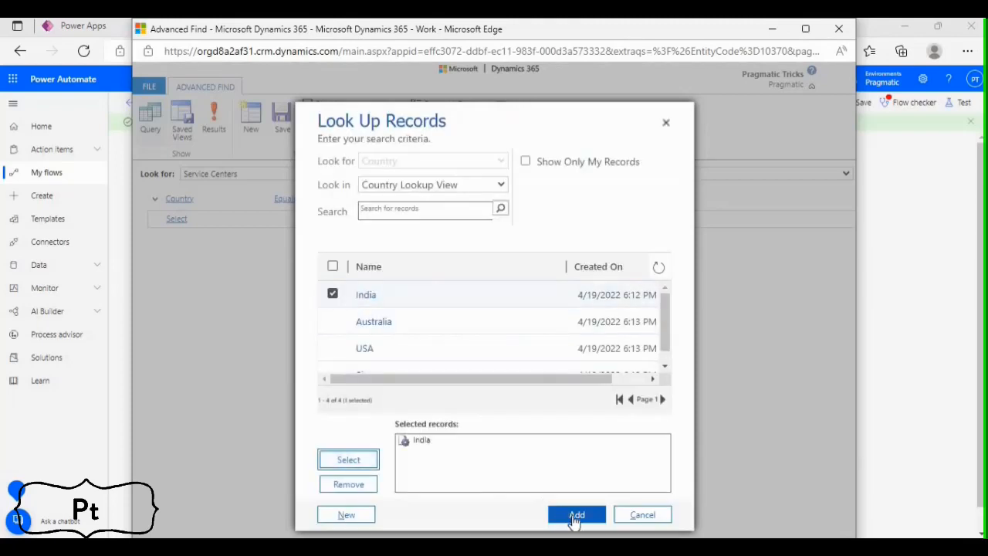
left_click(575, 514)
left_click(222, 136)
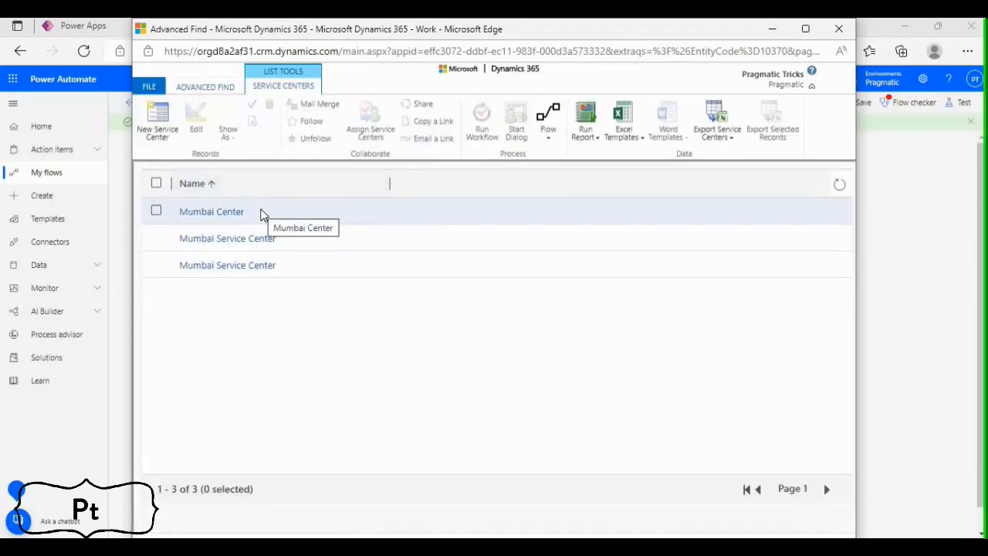
Download the query's Fetch XML and open FetchXML (1).xml in Notepad++
left_click(210, 88)
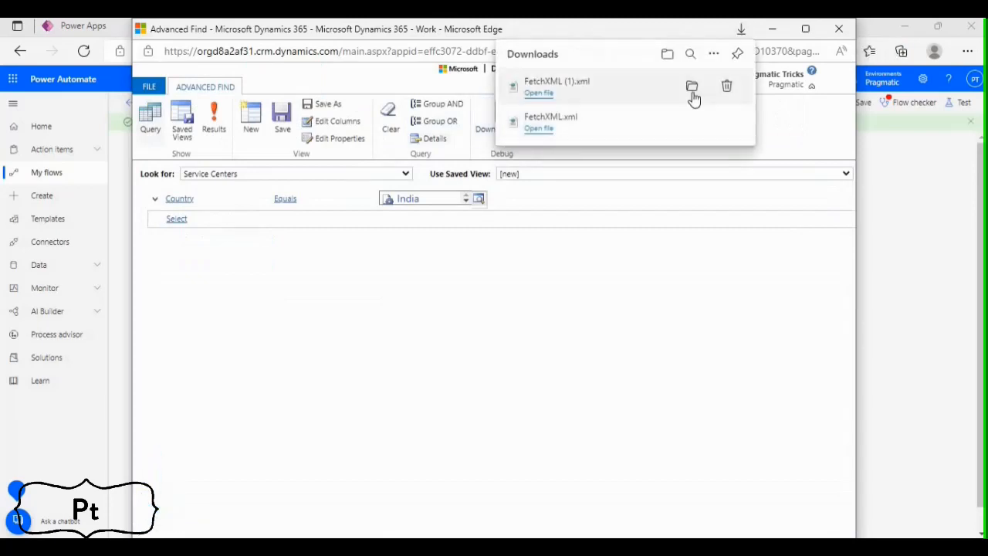
left_click(691, 86)
left_click(253, 279)
right_click(253, 282)
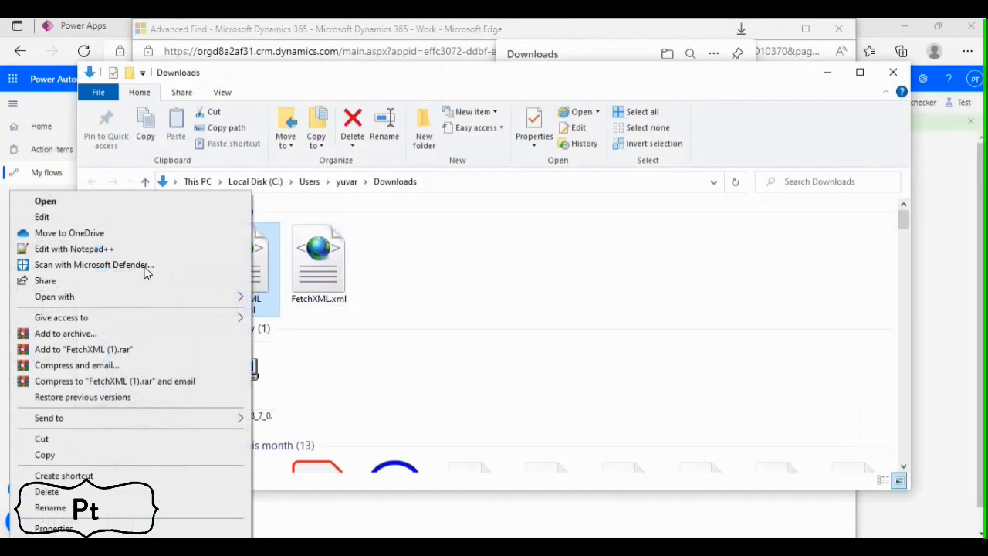
left_click(113, 252)
Copy the whole Fetch XML from Notepad++ into the Fetch Xml Query of the List Service Centers of Country action
left_click_drag(111, 209, 31, 92)
key("ctrl+c")
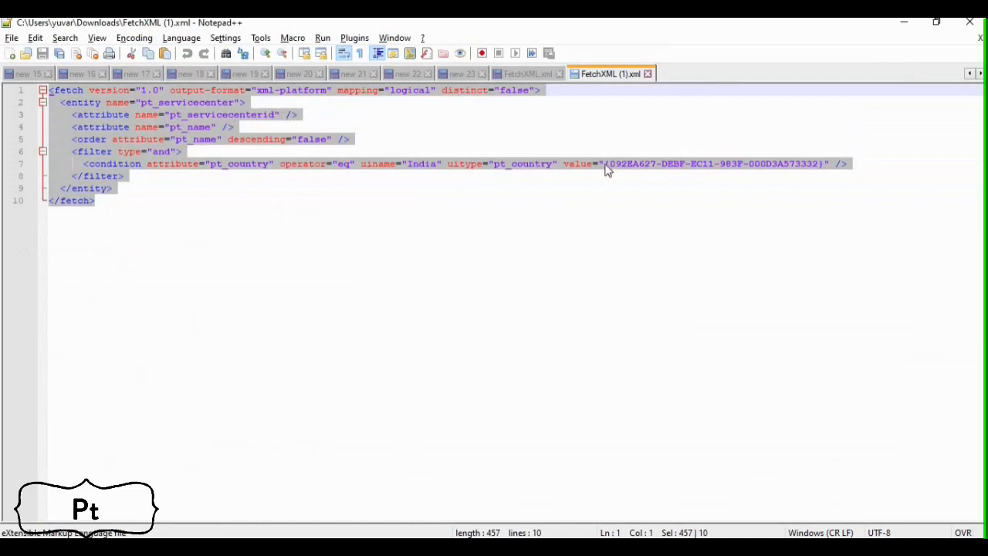
key("alt+Tab")
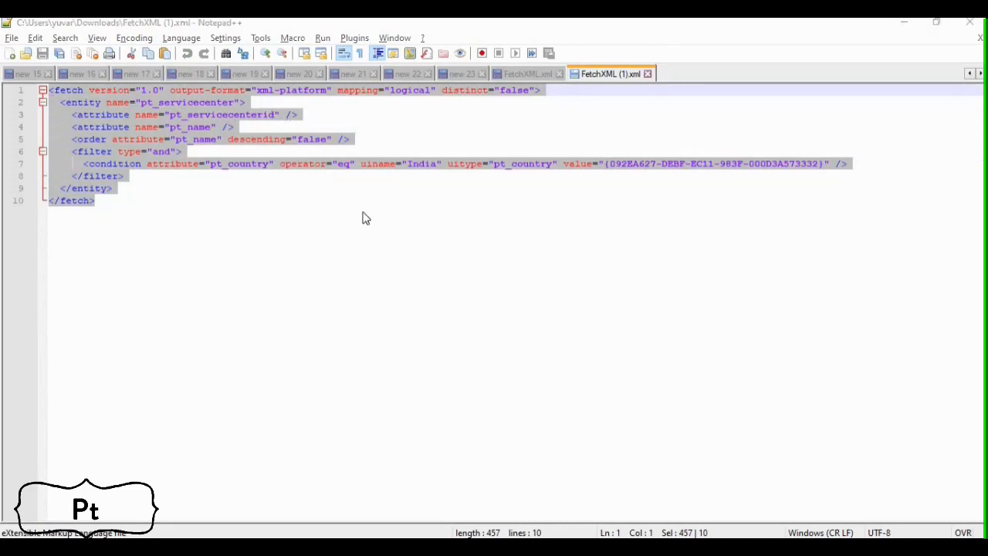
key("alt+Tab")
key("alt+Tab")
key("alt+Tab")
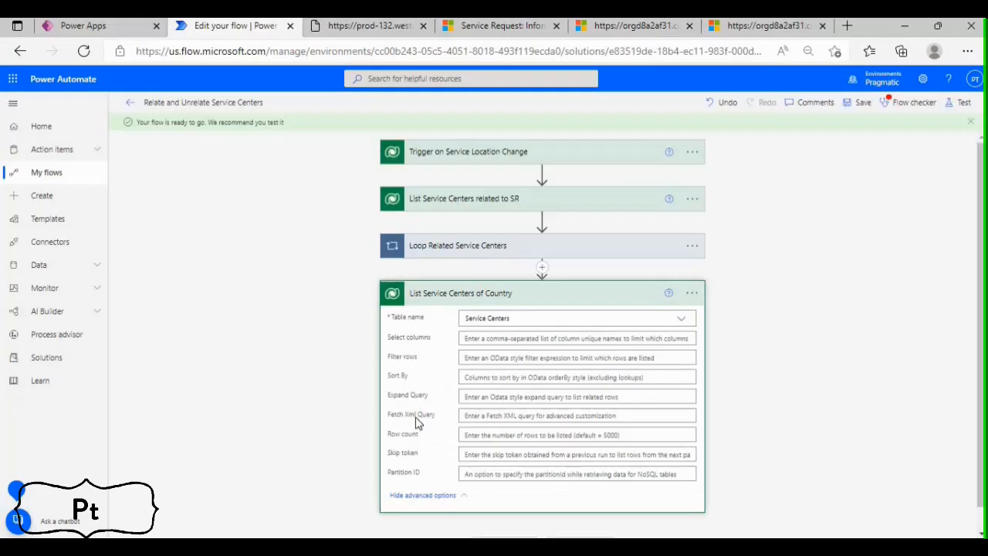
left_click(479, 415)
key("ctrl+v")
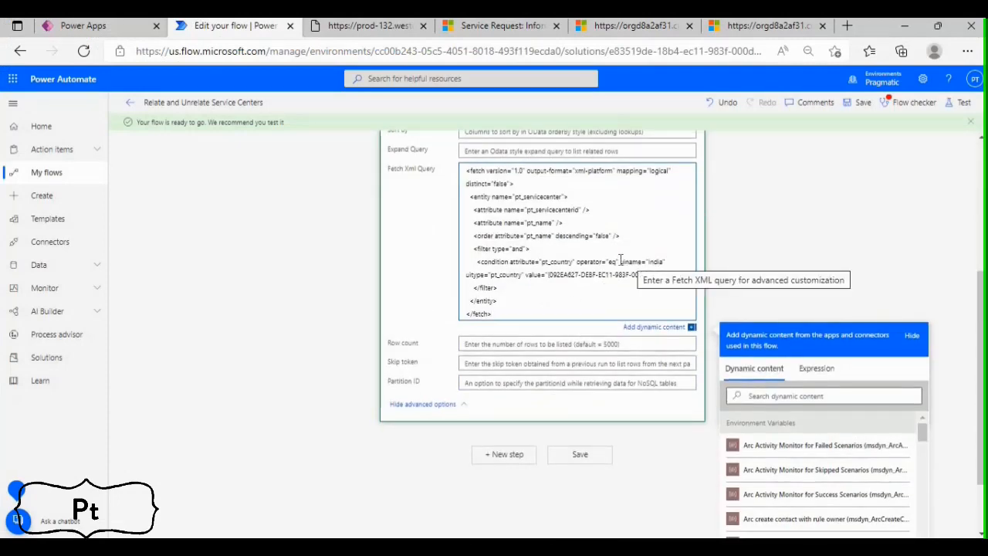
Remove the uiname="India" attribute from the pt_country condition in the Fetch XML, keeping operator="eq" intact
left_click_drag(620, 261, 671, 261)
key("BackSpace")
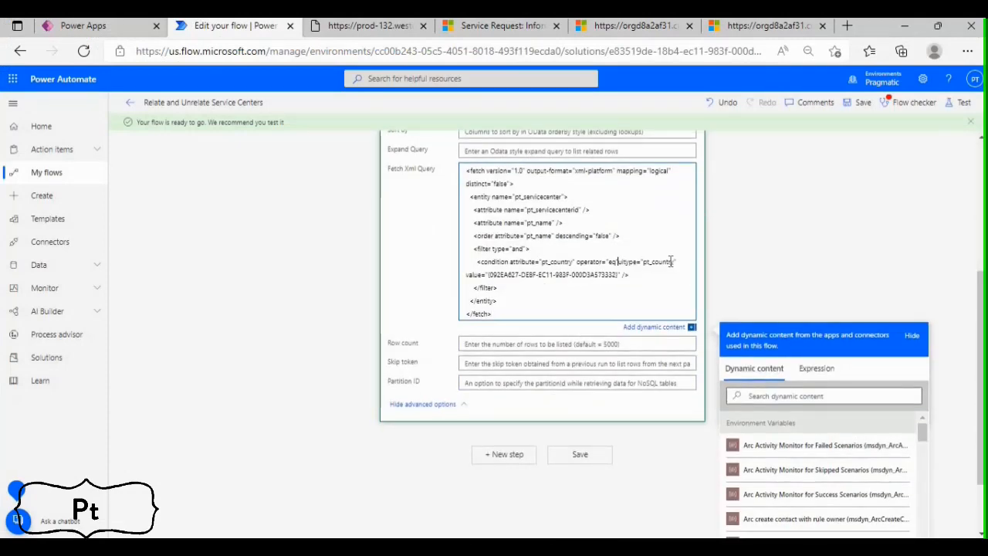
type("\"")
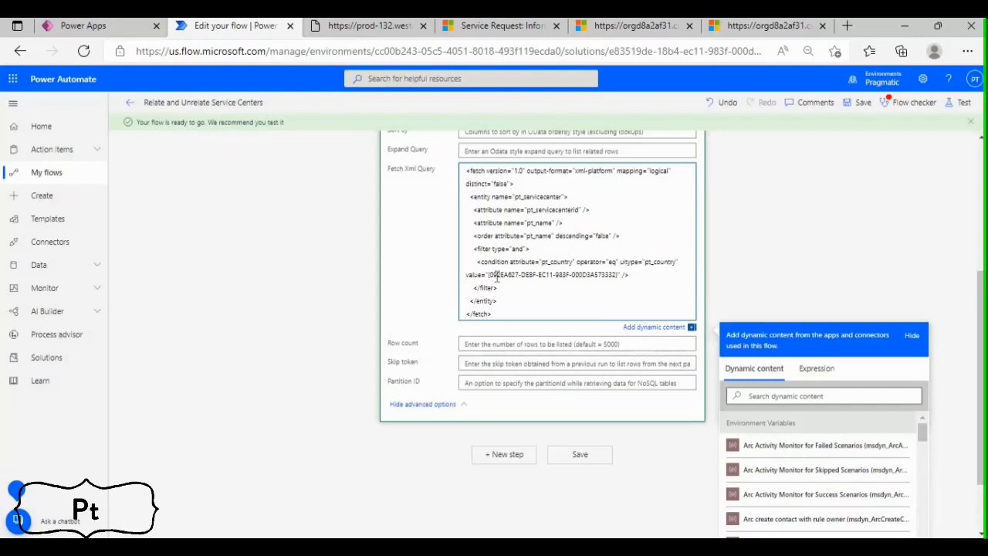
Replace the country GUID in the Fetch XML's pt_country condition with the trigger's Service Location (Value), keeping the braces
left_click_drag(489, 275, 615, 274)
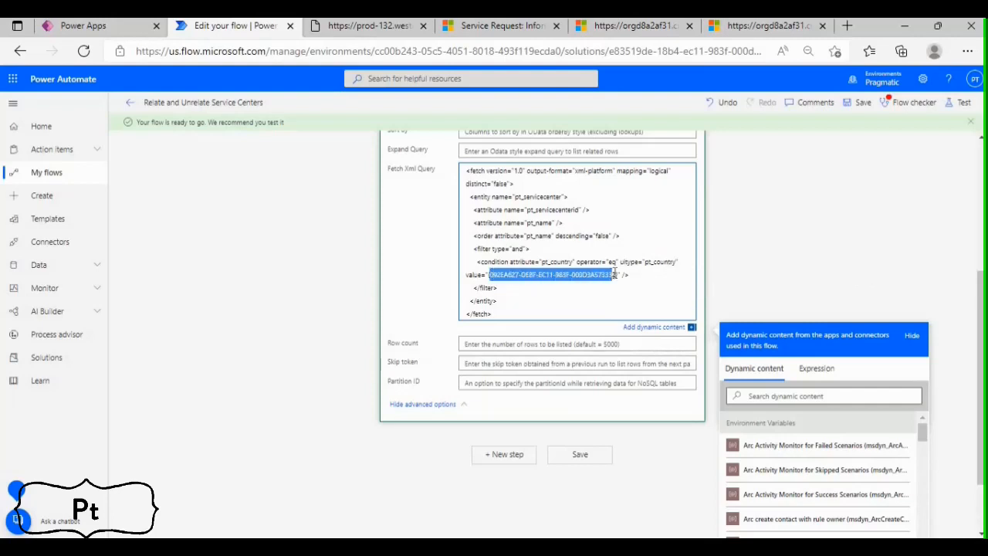
key("BackSpace")
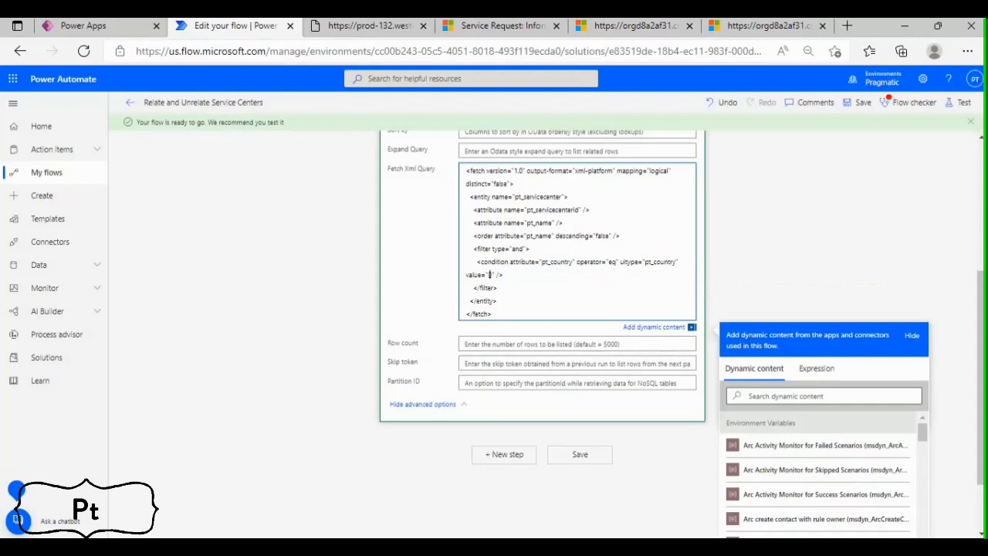
left_click(800, 397)
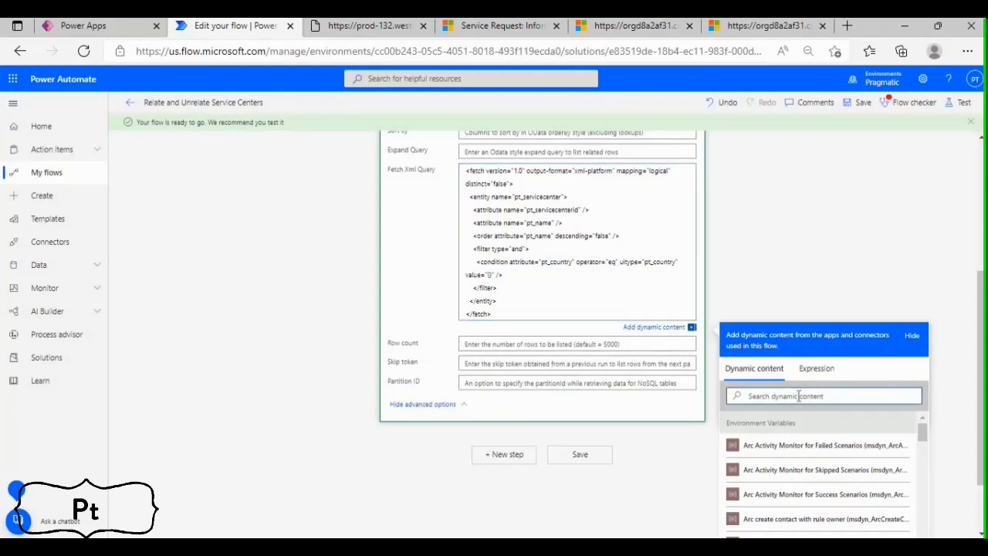
type("Service")
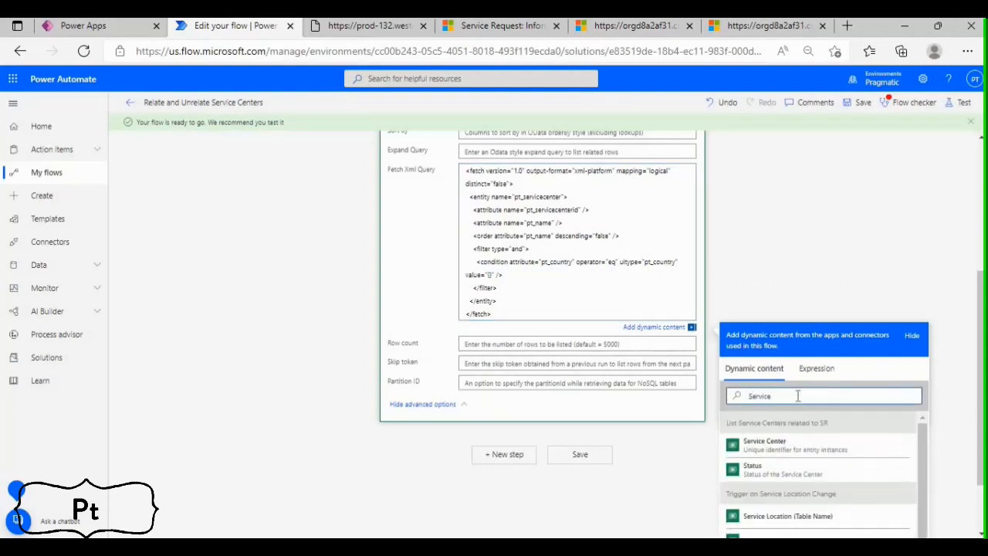
type(" Loca")
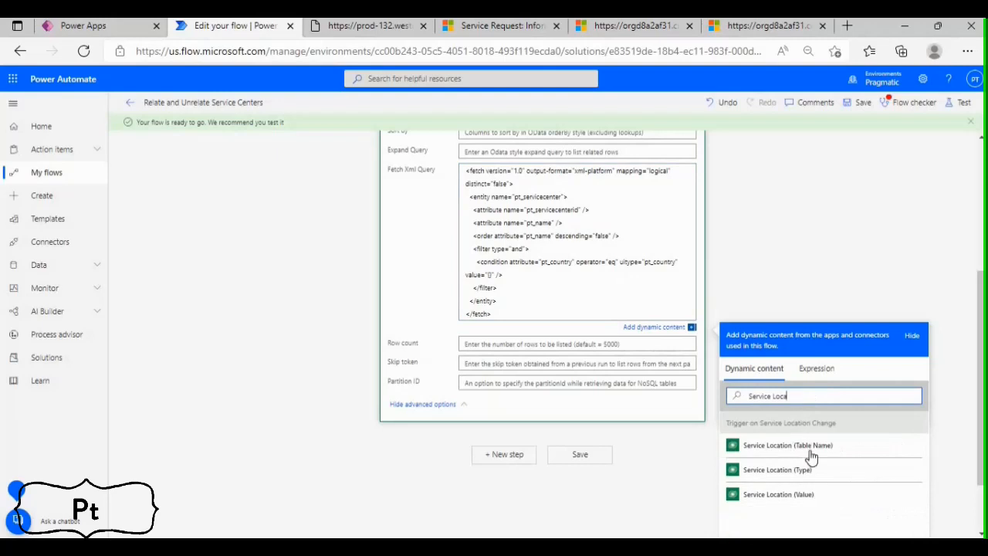
left_click(795, 496)
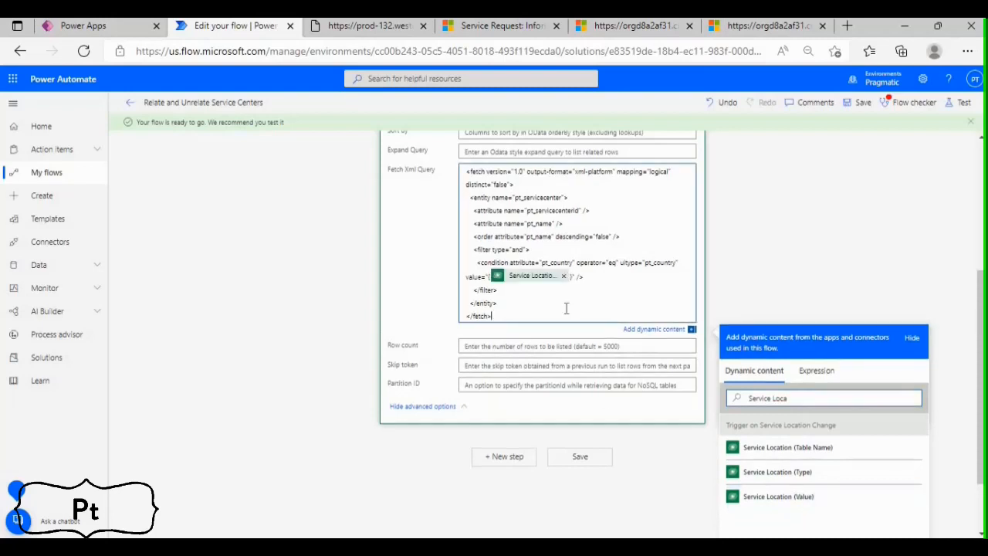
Collapse the List Service Centers of Country action and save the flow
scroll(557, 302, "up", 3)
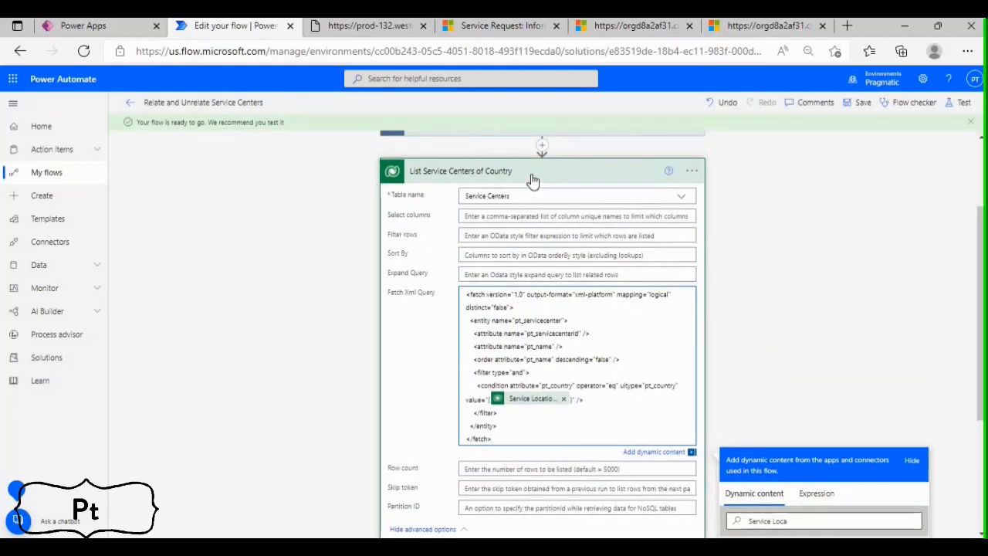
left_click(558, 176)
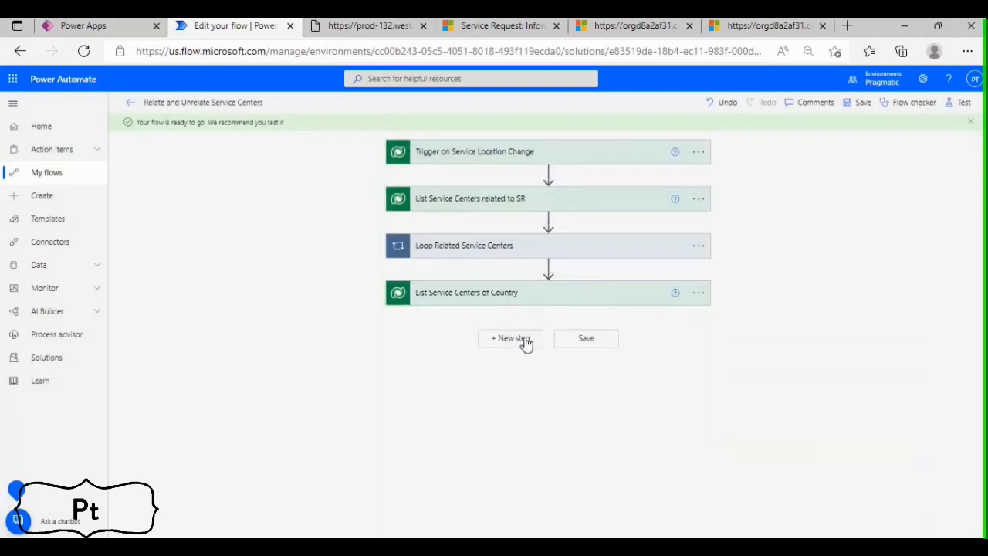
left_click(863, 104)
Add an Apply to each control after the List Service Centers of Country action
left_click(502, 346)
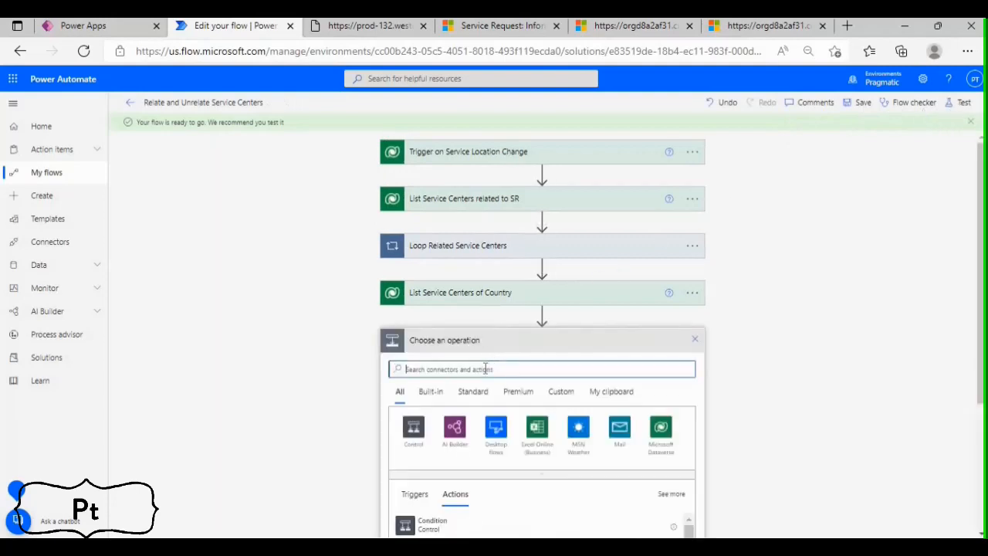
type("apply to")
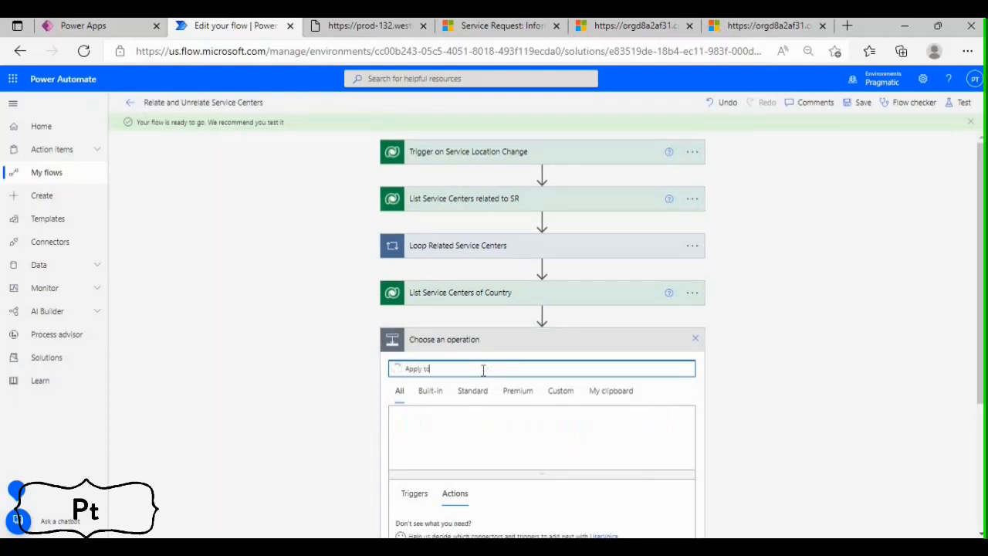
type(" each")
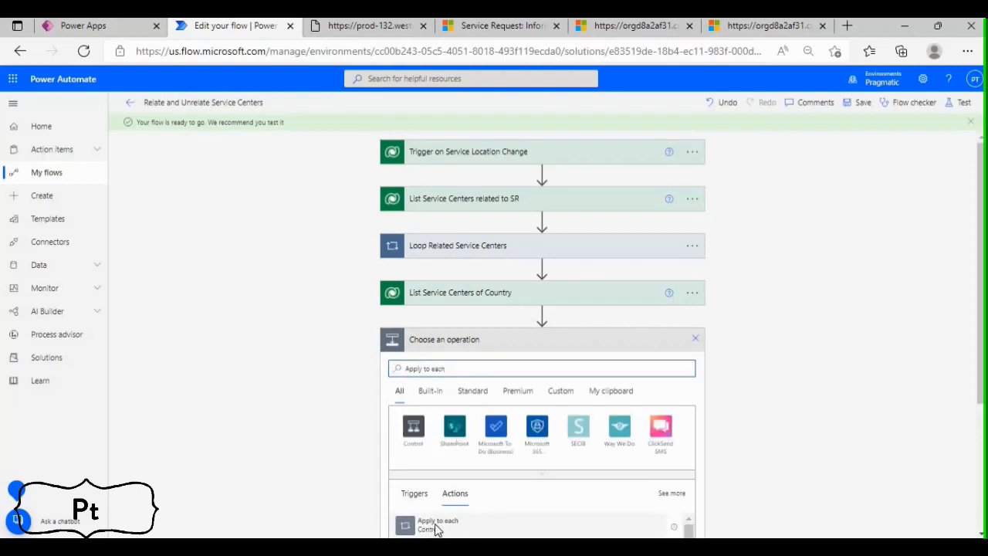
left_click(437, 525)
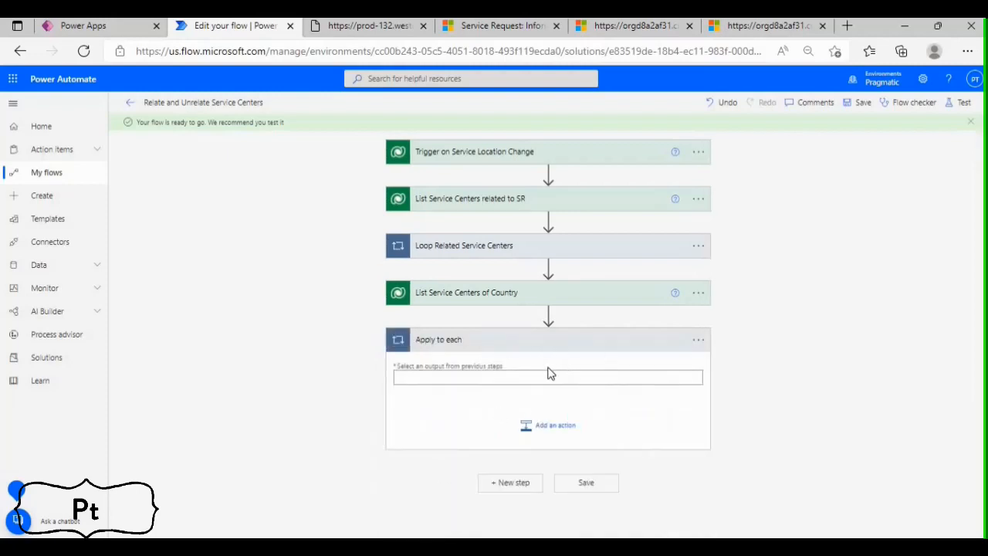
Rename the new Apply to each loop as Loop Service Centers
left_click(697, 340)
left_click(744, 377)
type("Loop Service C")
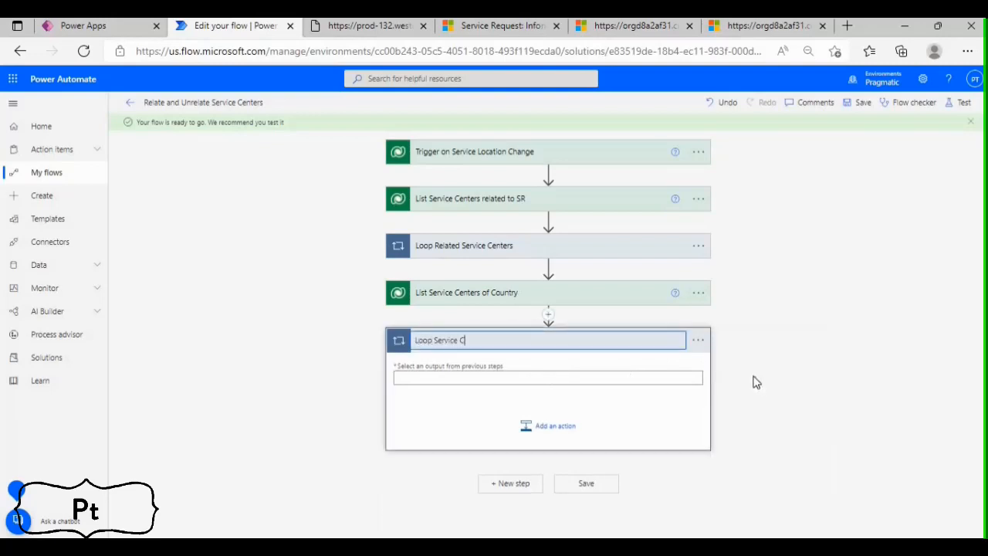
type("enters")
Set the loop's input to the value list of items from List Service Centers of Country
left_click(567, 378)
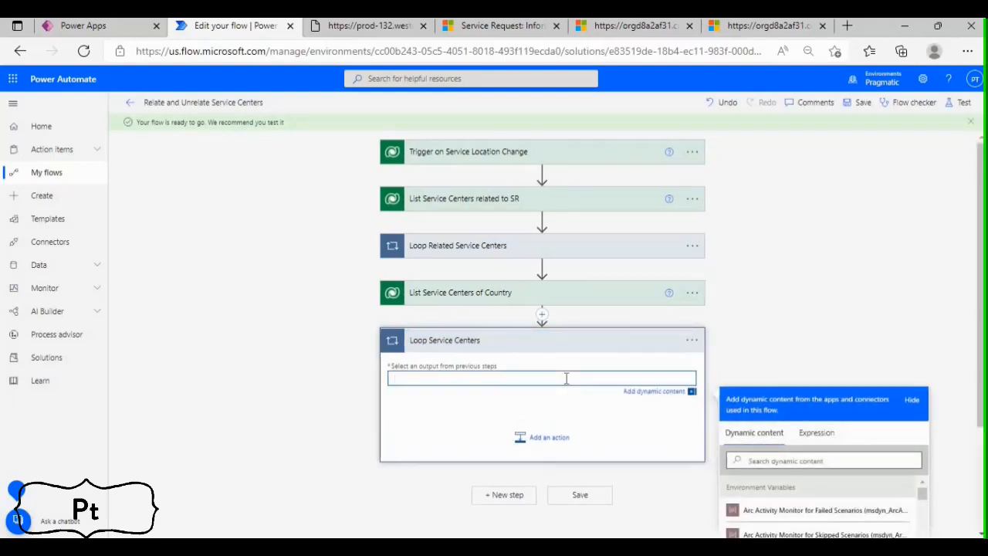
left_click(771, 459)
type("alue")
scroll(563, 286, "down", 1)
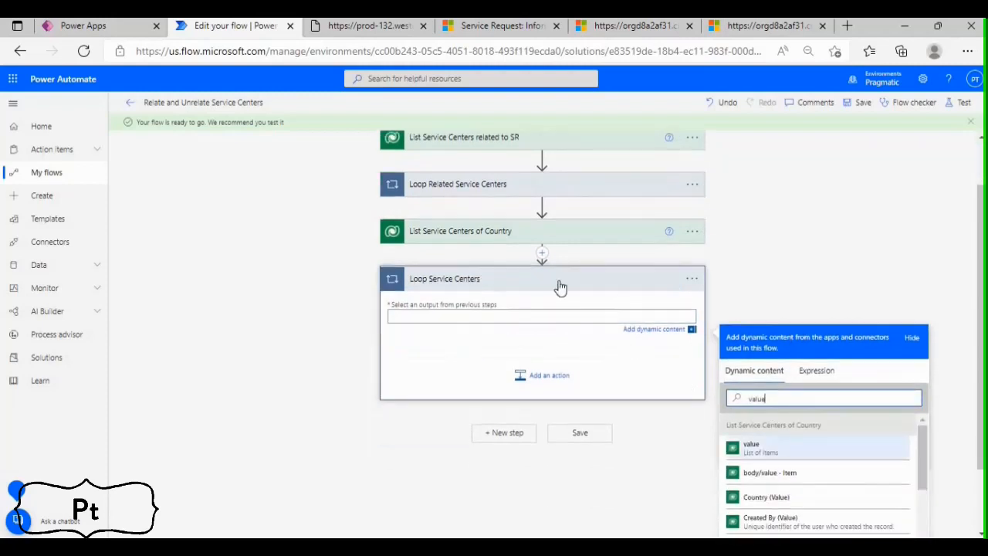
left_click(775, 450)
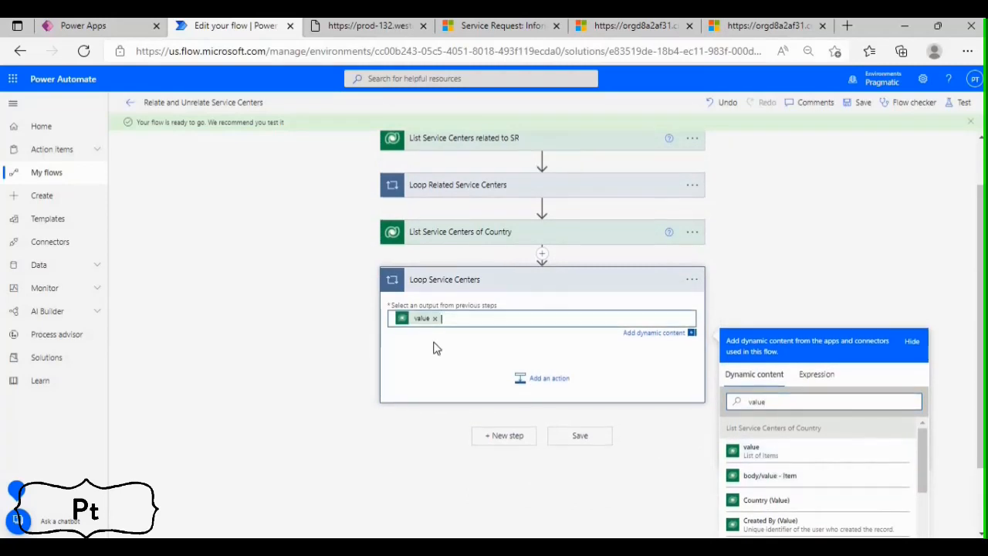
Add a Microsoft Dataverse Relate rows action inside Loop Service Centers
left_click(524, 388)
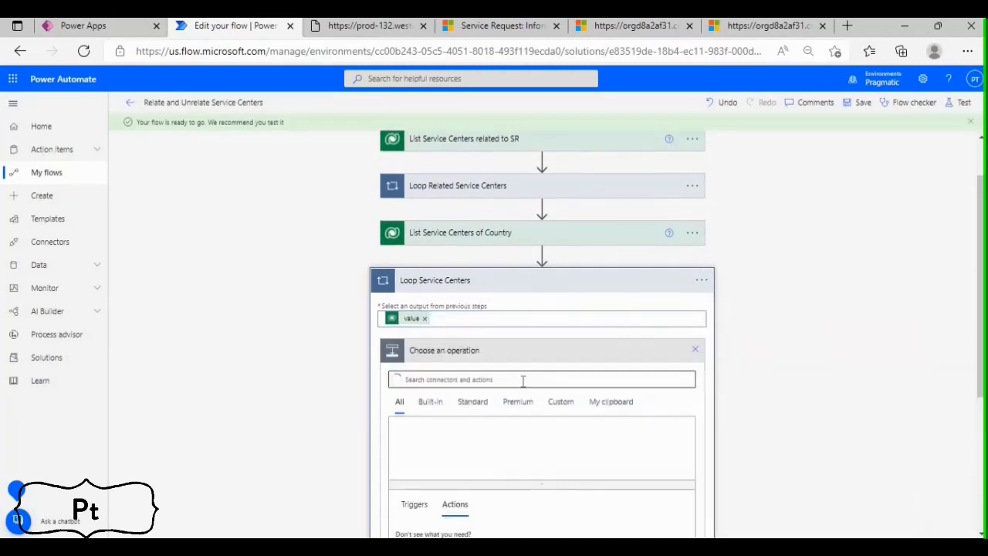
type("relate ro")
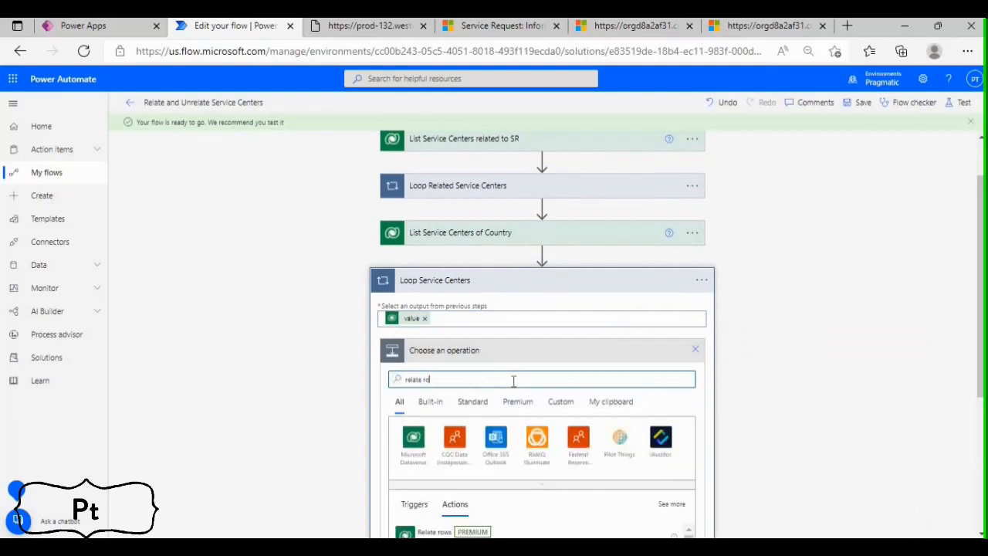
type("ws")
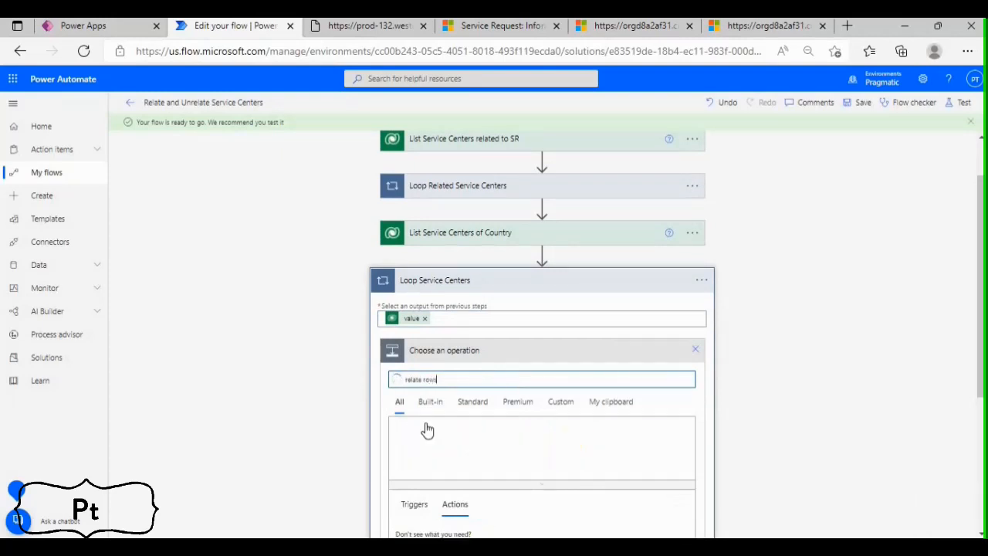
scroll(444, 309, "down", 3)
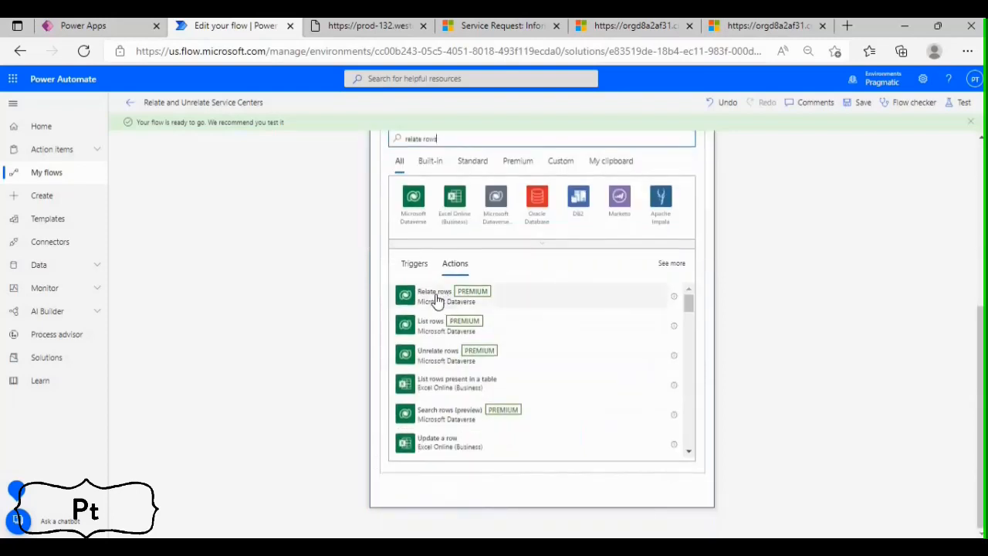
left_click(481, 308)
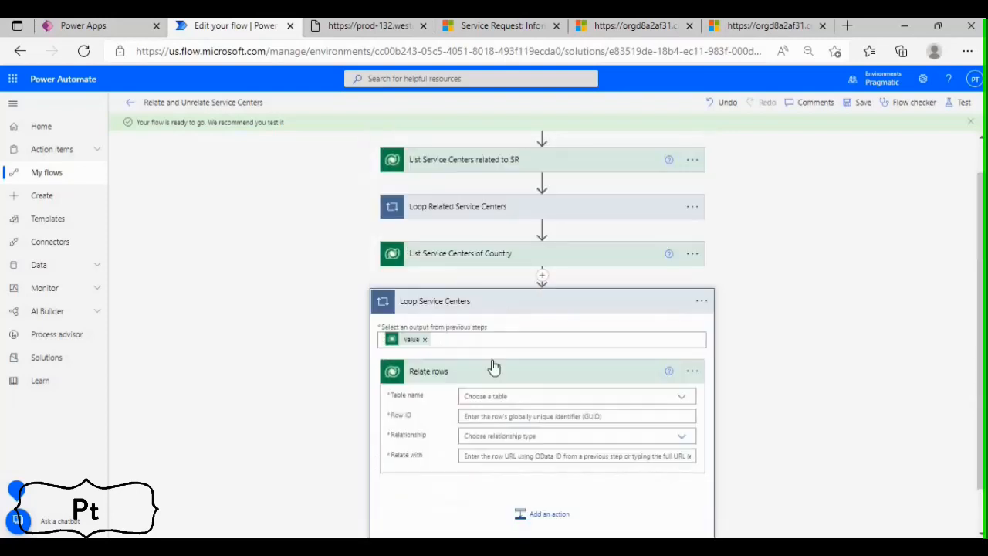
Rename the Relate rows action as Relate Service Centers with Service Request
left_click(693, 410)
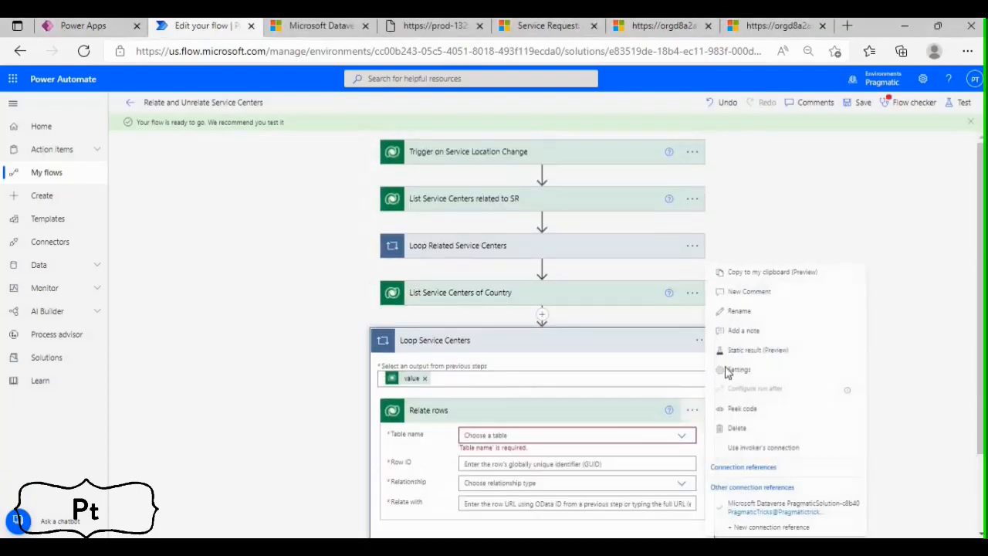
left_click(739, 311)
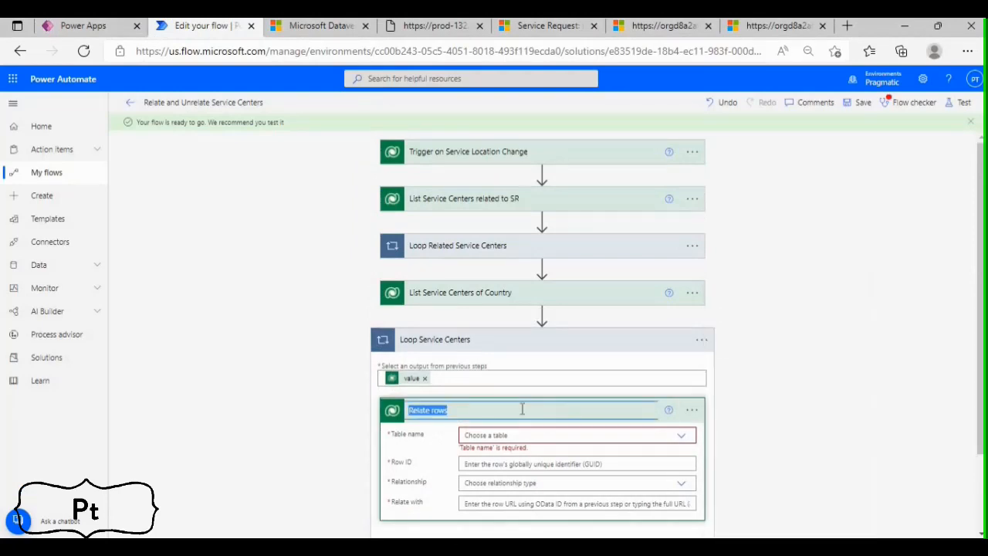
type("Request")
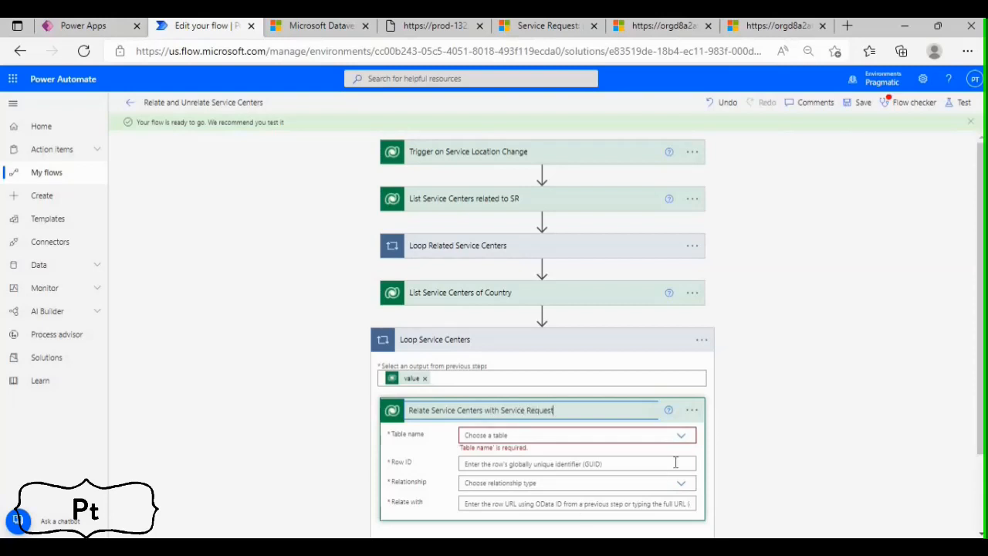
Set the table name of the Relate Service Centers with Service Request action to Service Requests
scroll(675, 461, "down", 1)
left_click(672, 340)
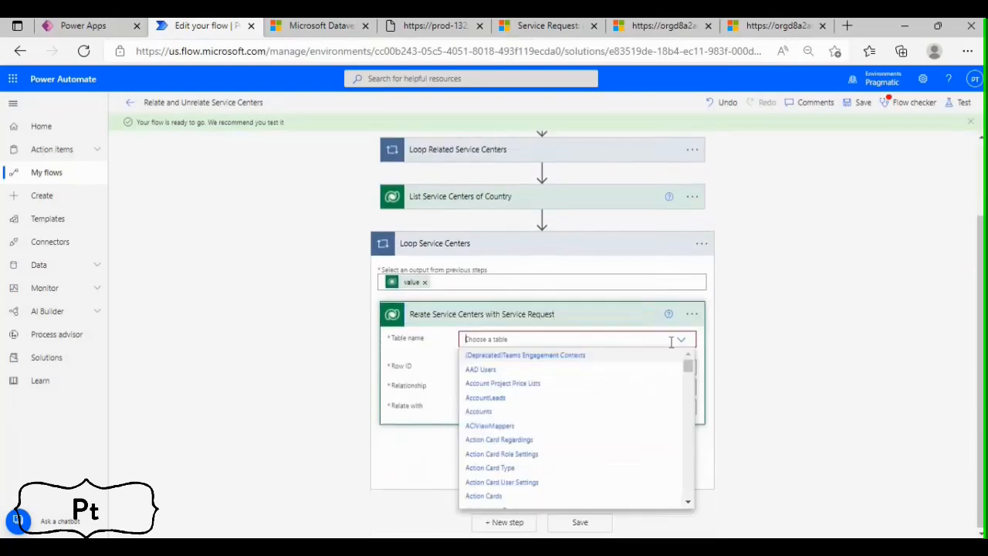
type("Service Reque")
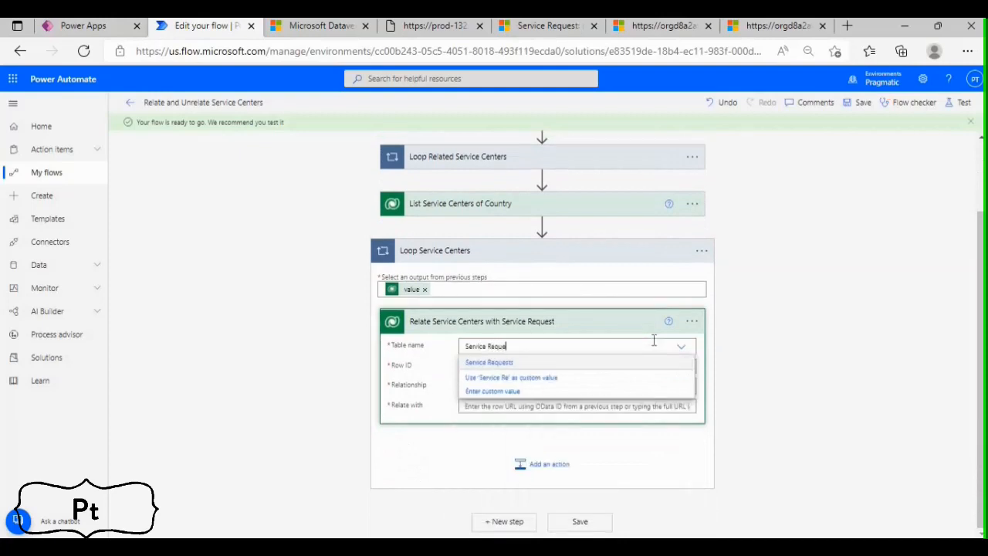
left_click(489, 363)
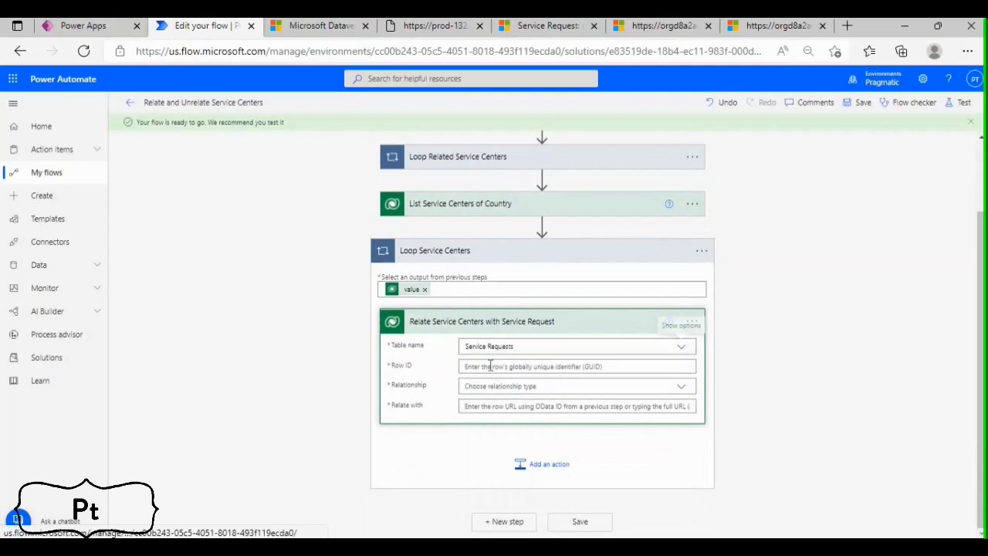
Set the Row ID to the trigger's Service Request identifier and the Relationship to Service Center - pt_ServiceRequest_pt_ServiceCenter_pt_Ser
left_click(490, 366)
left_click(764, 449)
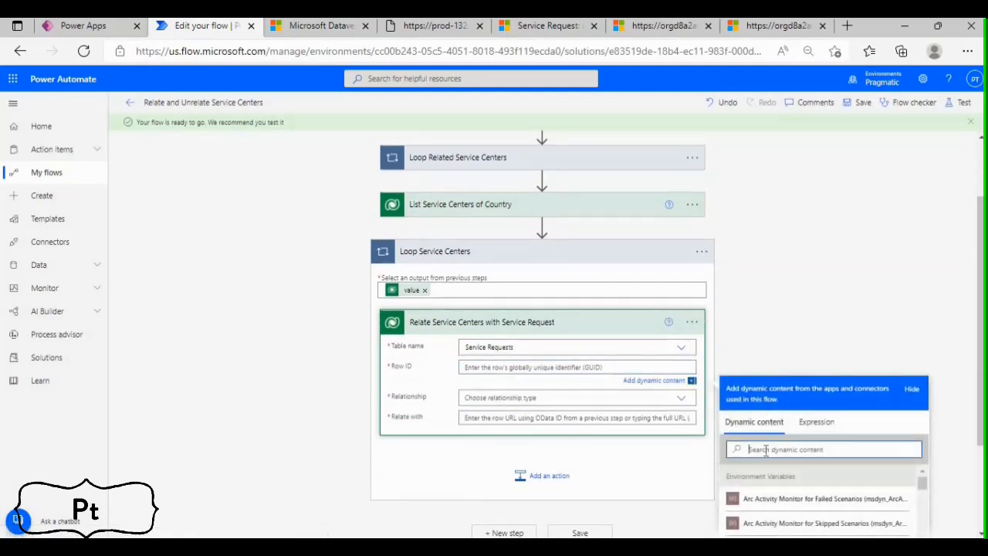
type("Service Req")
scroll(780, 470, "down", 1)
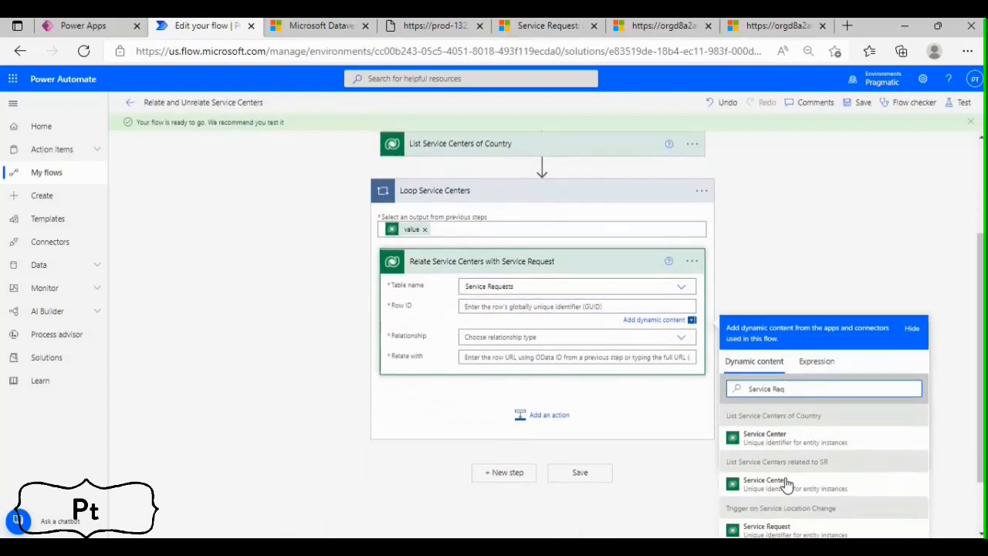
left_click(767, 468)
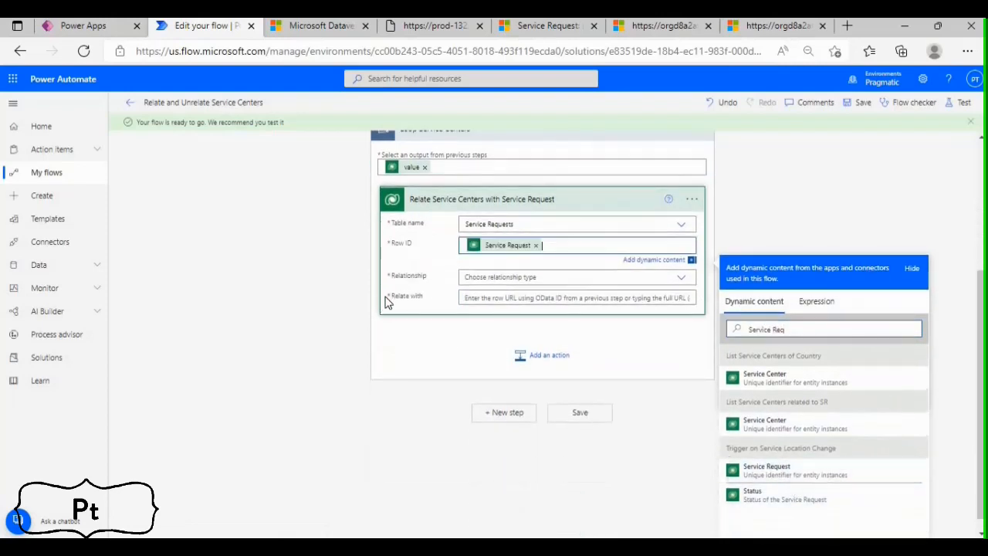
left_click(484, 276)
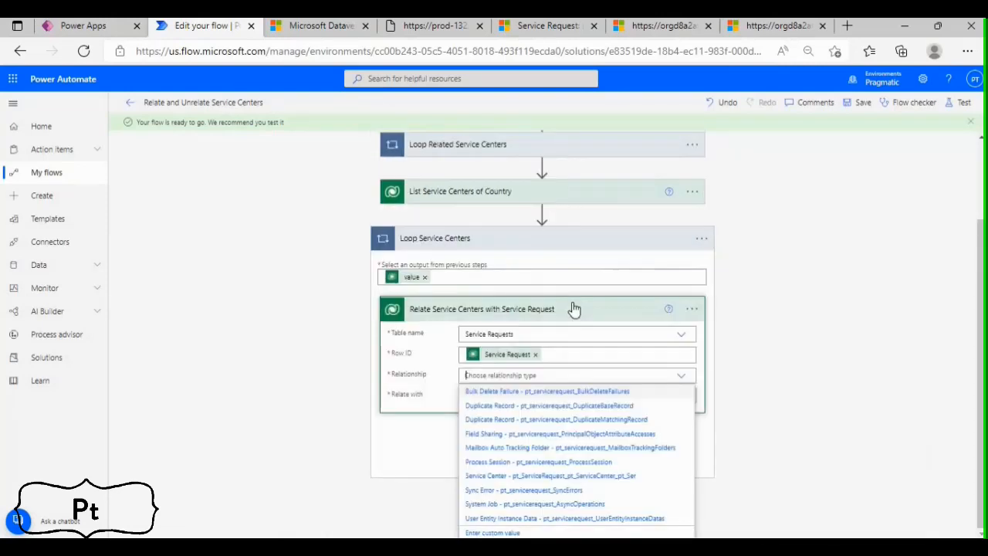
left_click(537, 477)
left_click(471, 408)
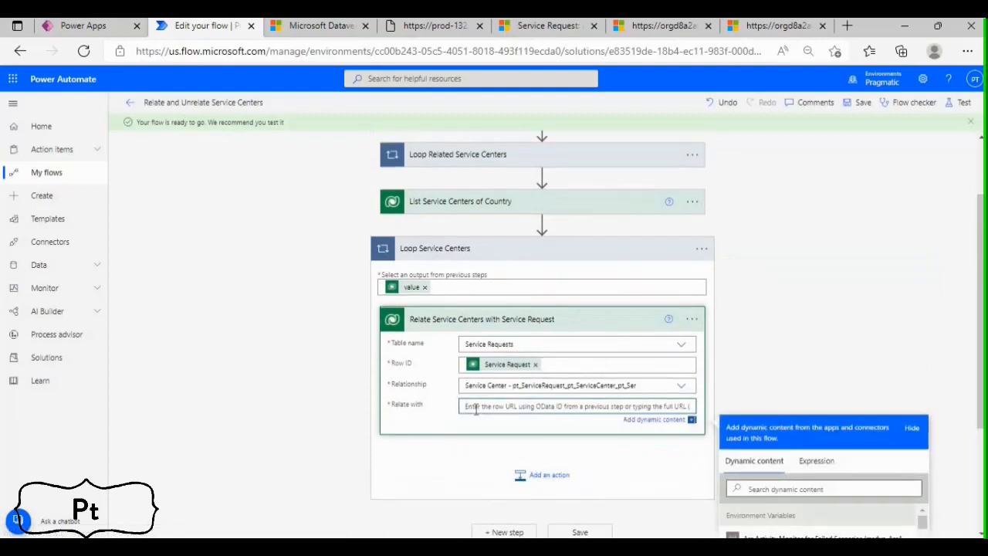
key("alt+Tab")
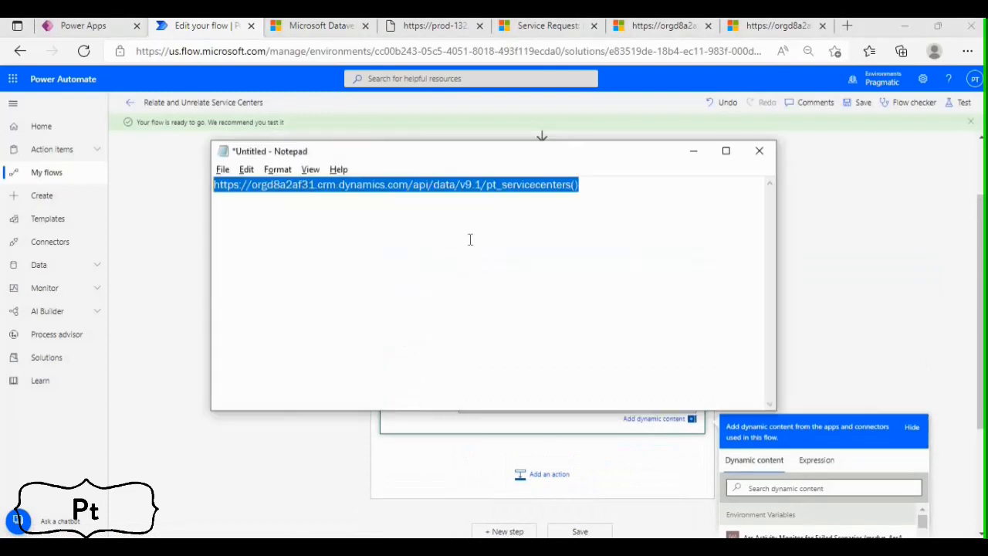
type("c")
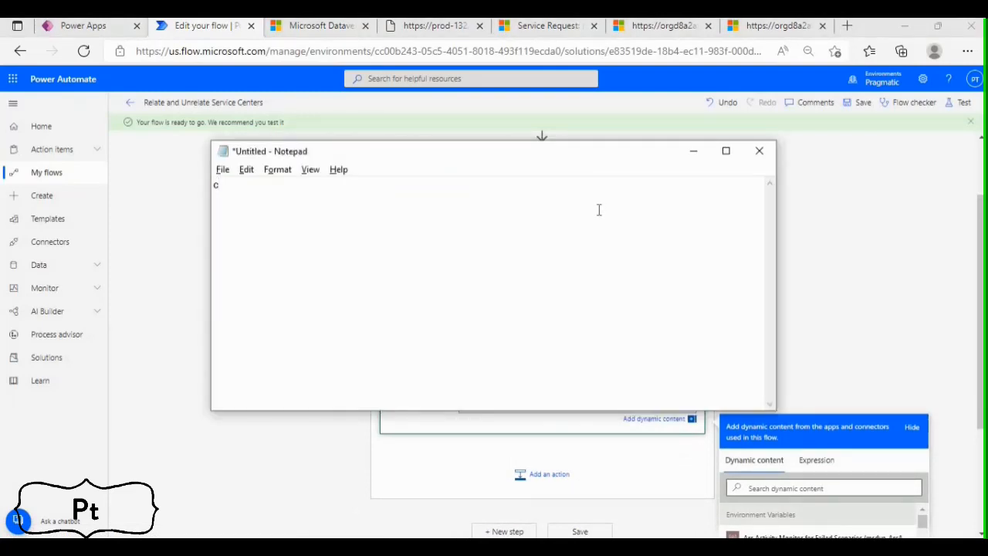
key("ctrl+z")
key("ctrl+c")
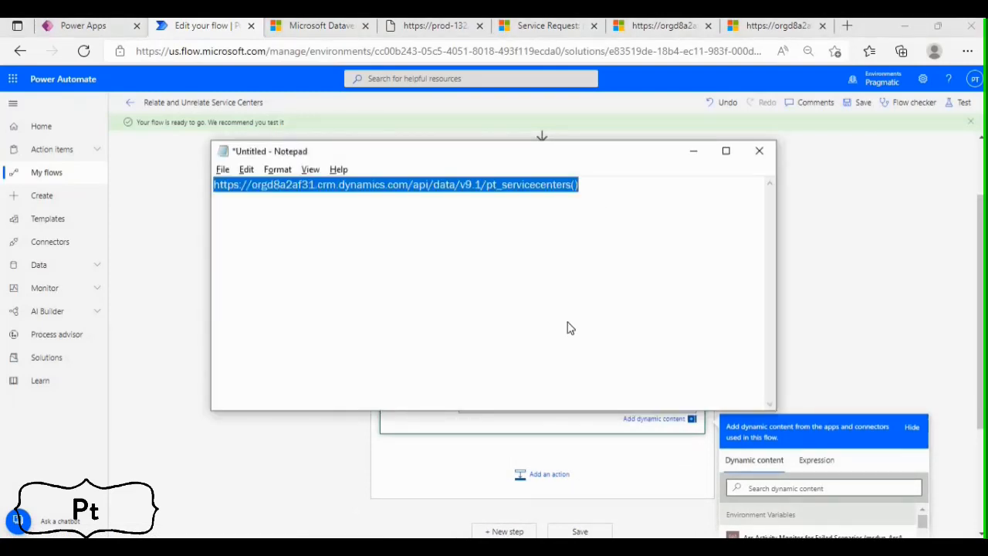
key("alt+Tab")
key("ctrl+v")
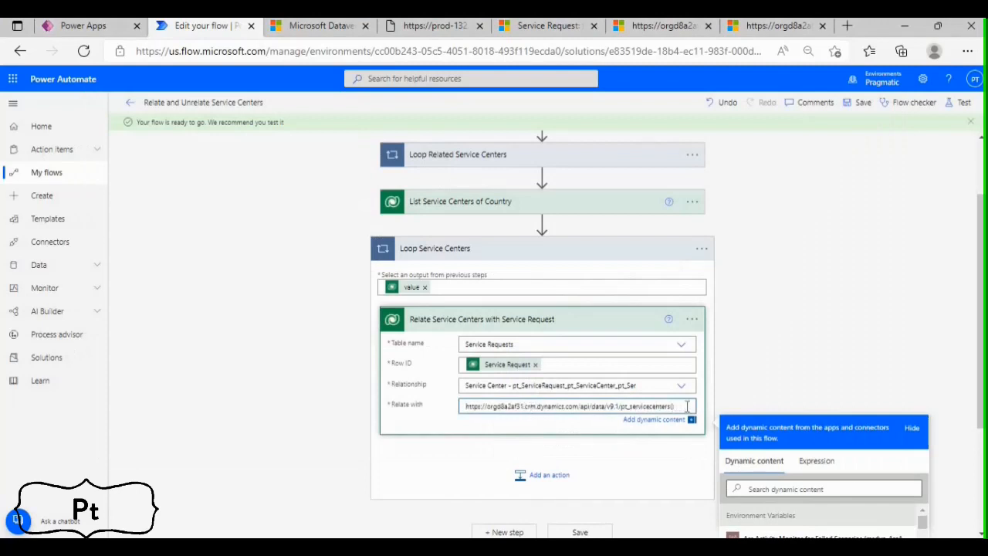
Insert the Service Center unique identifier from List Service Centers of Country between the parentheses of the Relate with URL
left_click(764, 488)
type("Service Center")
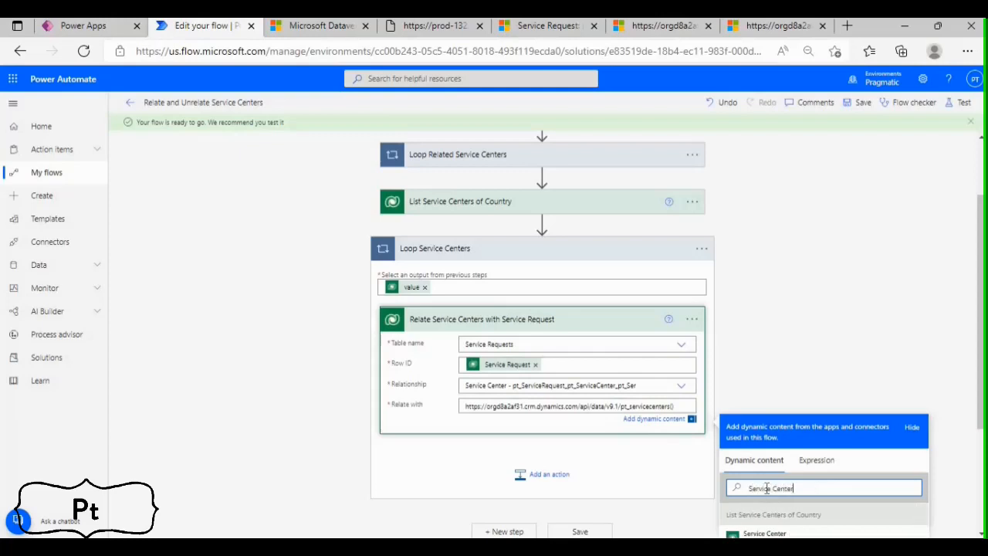
scroll(766, 488, "down", 3)
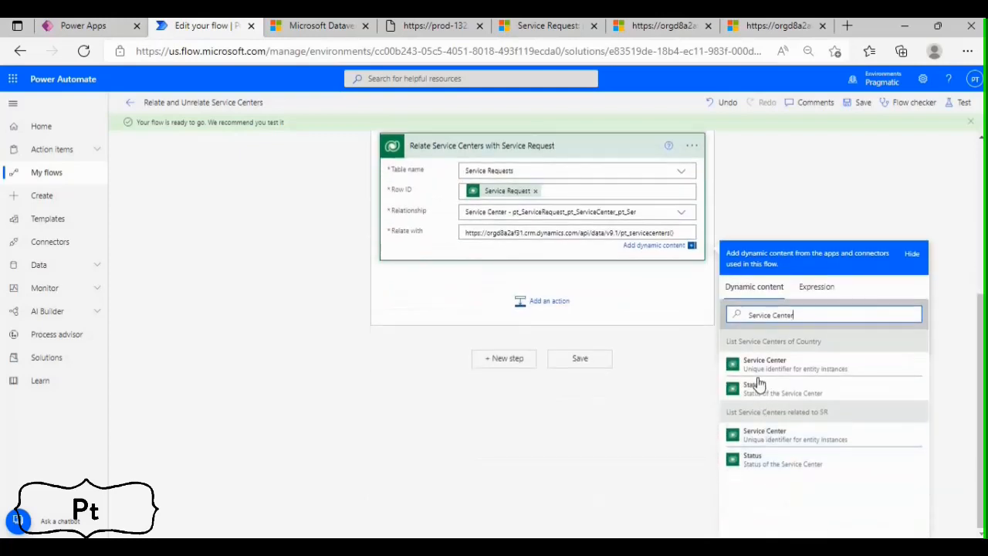
scroll(576, 301, "up", 2)
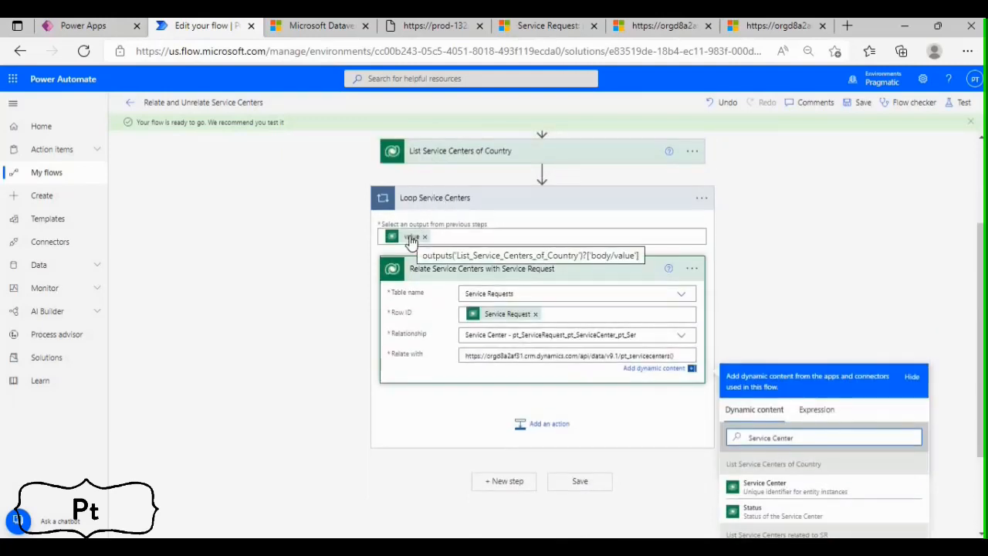
scroll(764, 509, "down", 2)
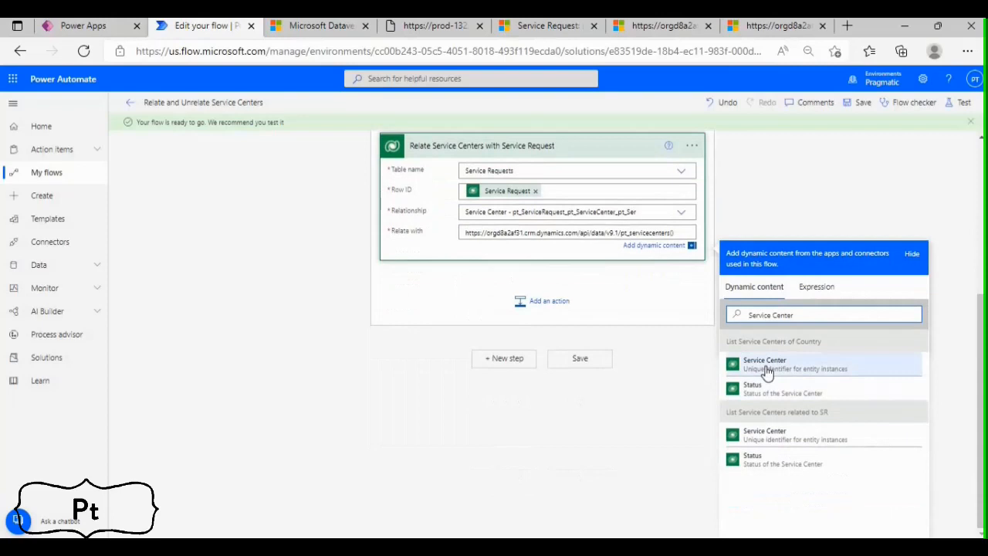
left_click(765, 365)
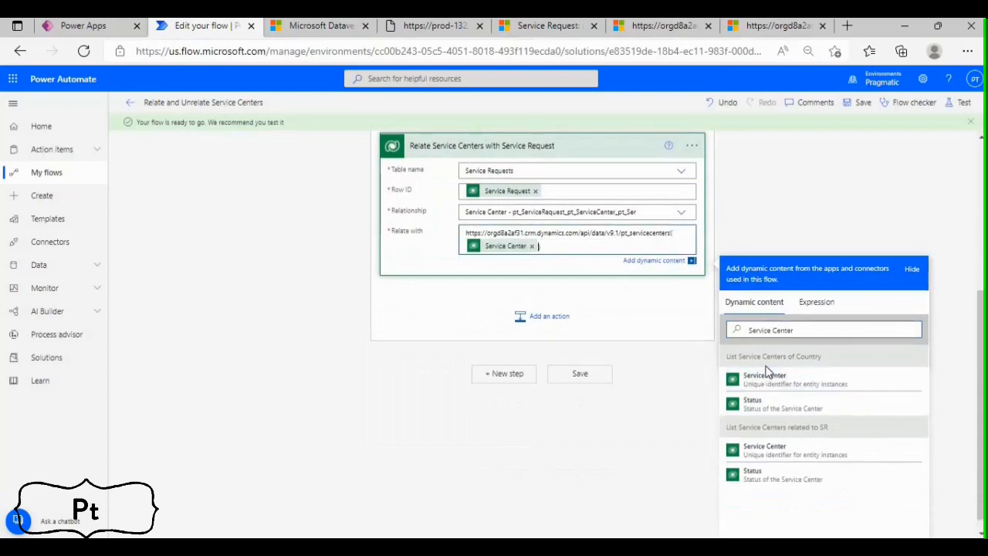
Save the flow, collapse Loop Service Centers and return to the flow's details page
left_click(862, 103)
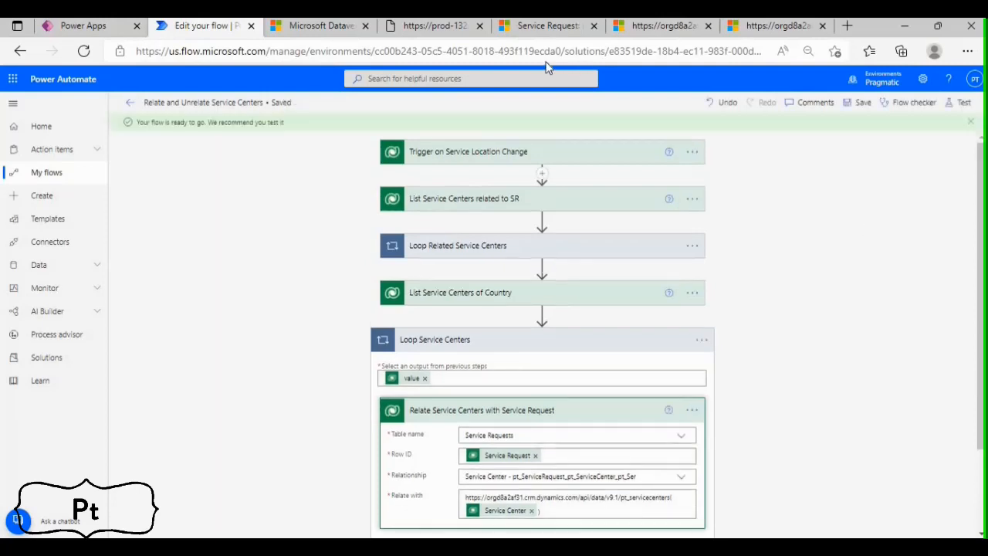
left_click(535, 344)
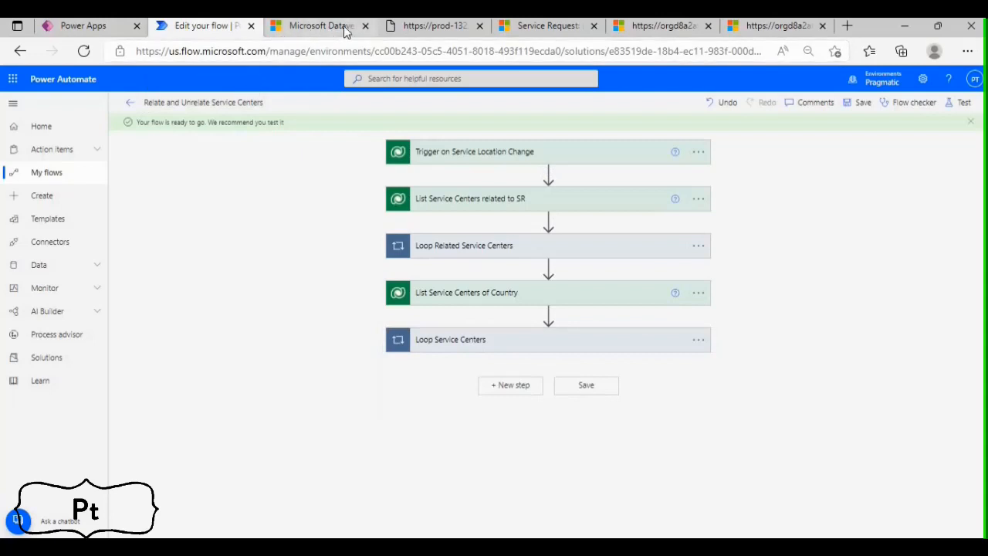
left_click(133, 102)
In Dynamics 365, open the Service for Laptop request, change its Service Location to India and save the record
left_click(544, 25)
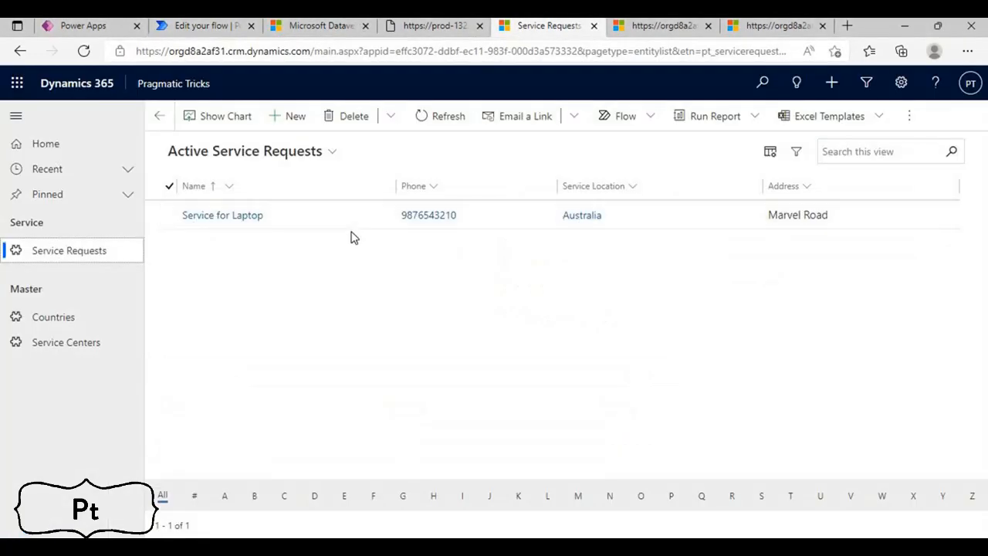
double_click(310, 228)
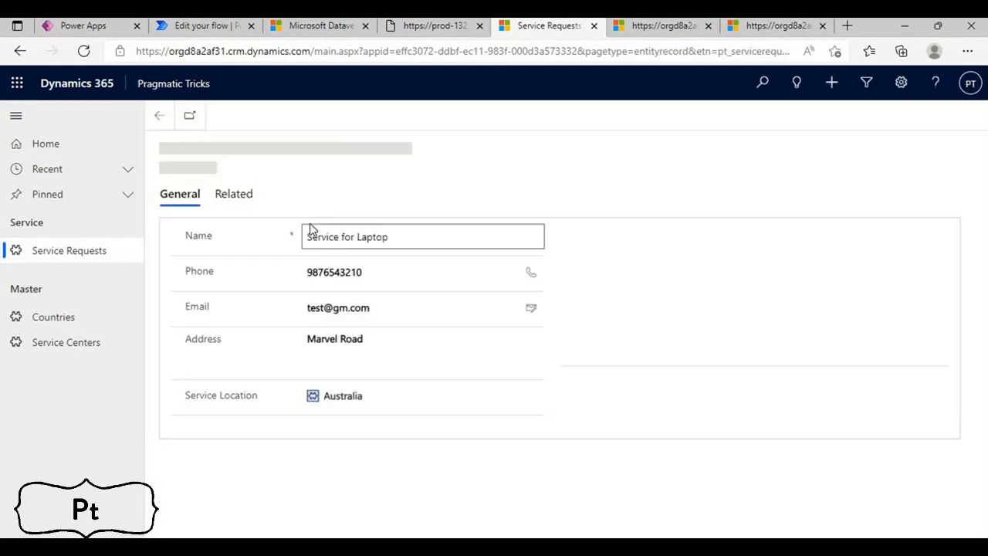
left_click(377, 399)
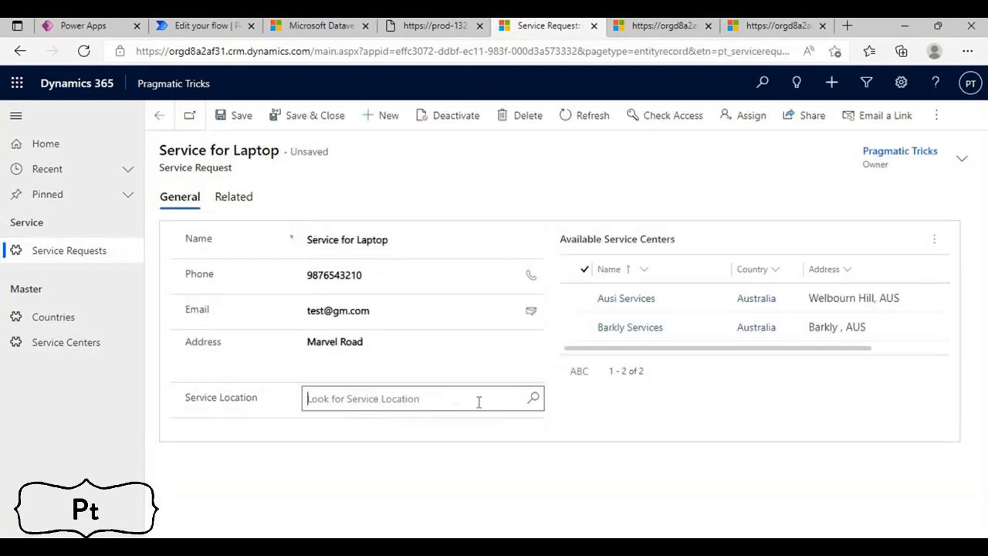
left_click(505, 401)
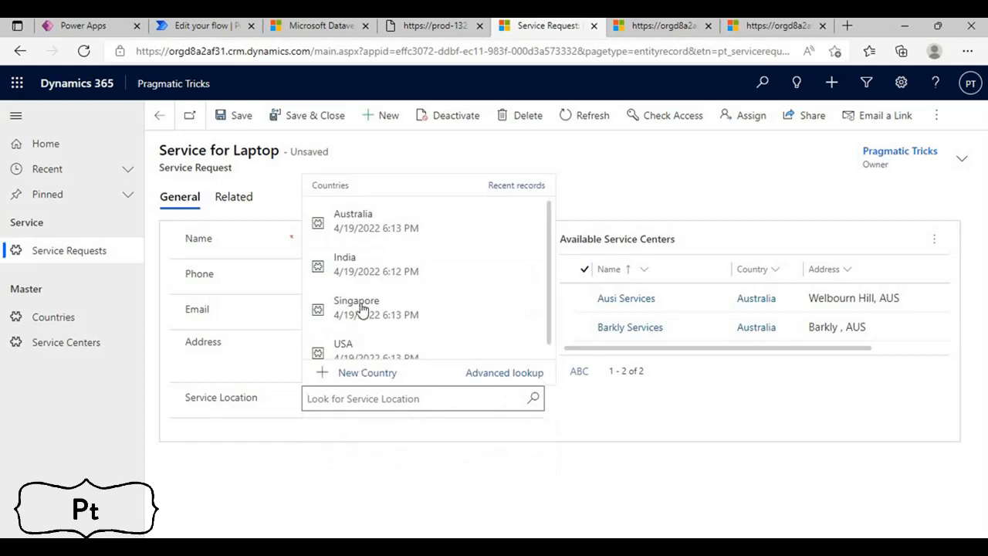
left_click(365, 264)
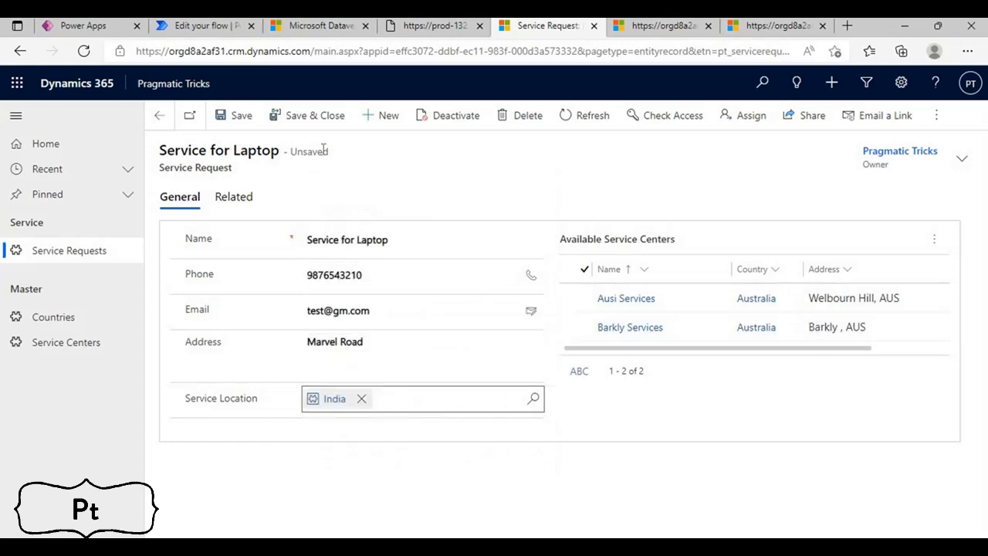
left_click(241, 118)
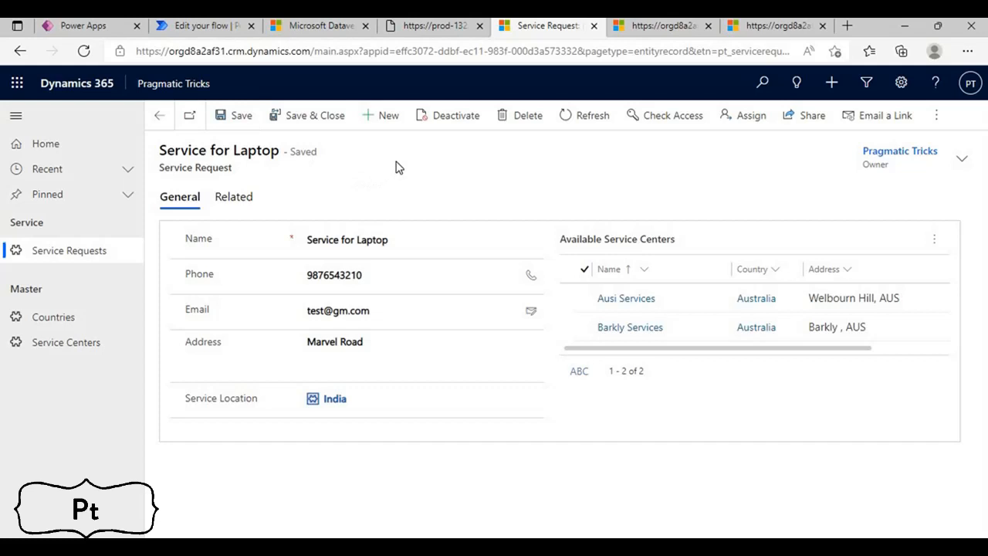
Review the Countries and Service Centers master lists, checking which centers belong to India, and return to Service Requests
left_click(49, 328)
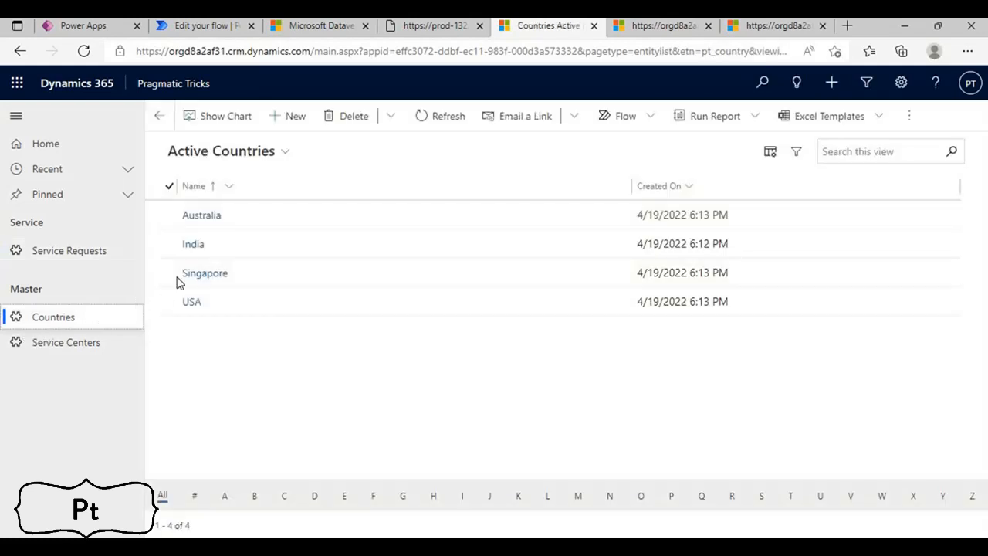
left_click(89, 342)
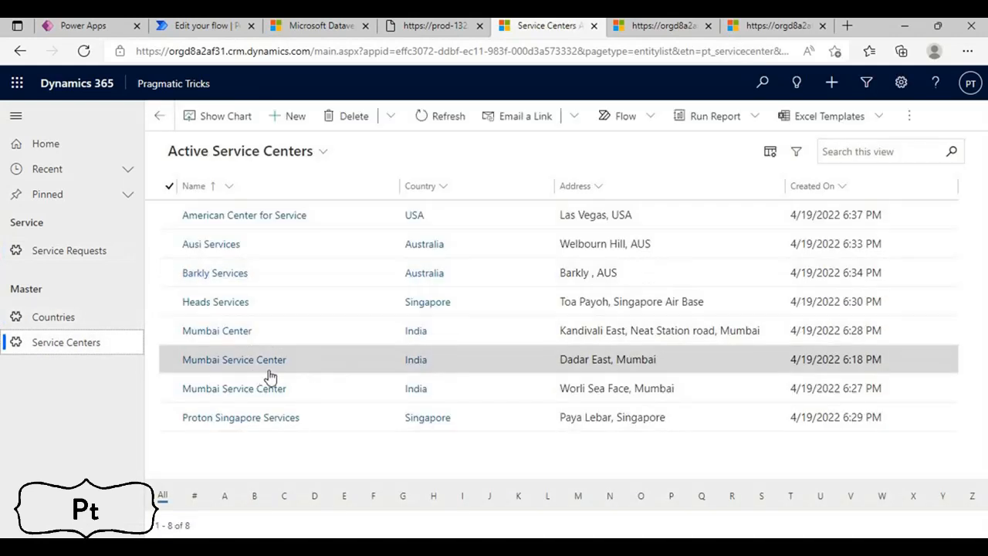
left_click(43, 257)
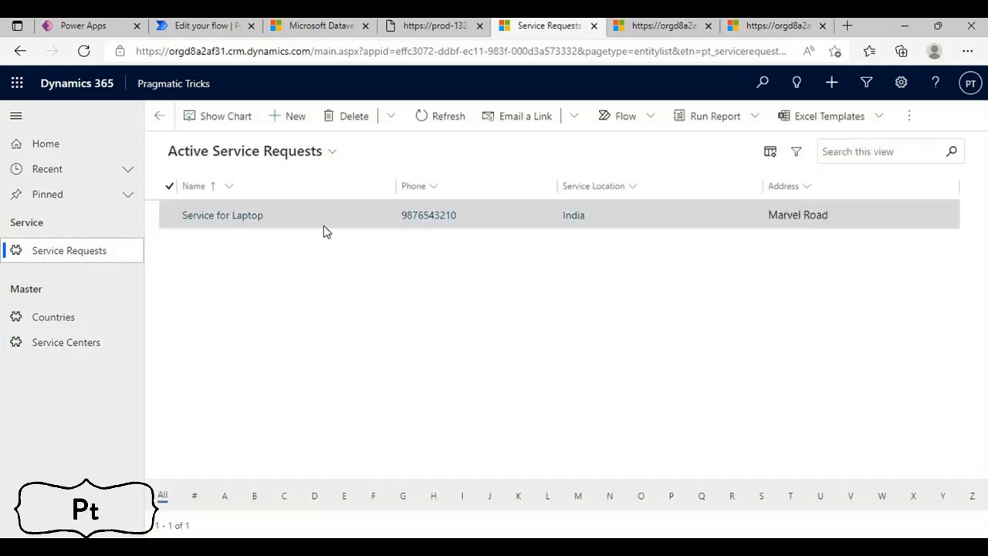
Reopen the Service for Laptop request and refresh its Available Service Centers list to check the related centers
double_click(324, 230)
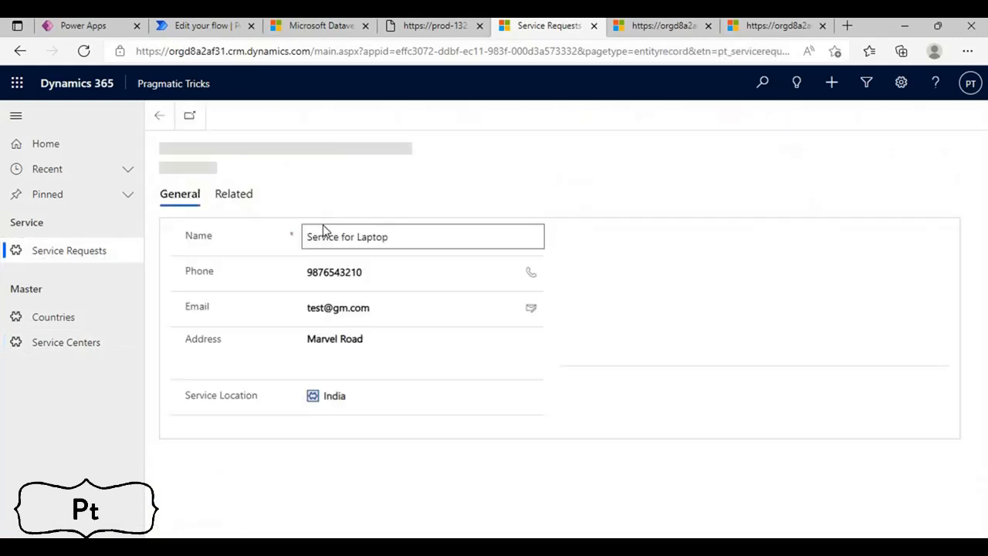
left_click(935, 240)
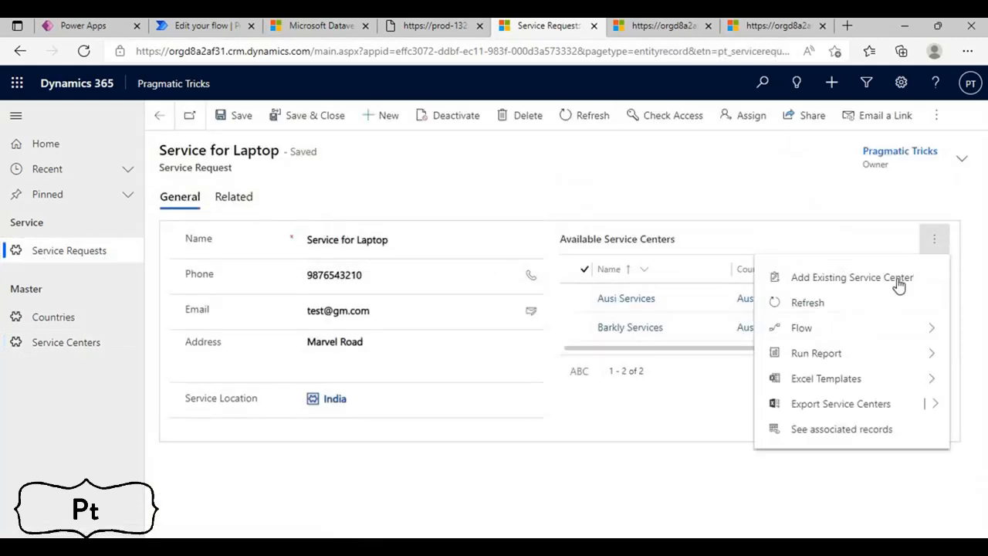
left_click(845, 311)
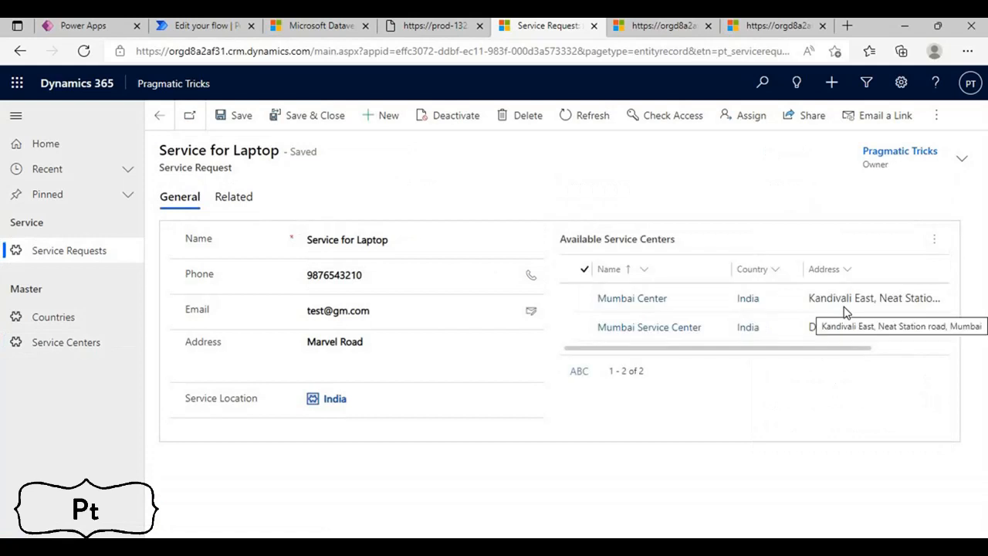
left_click(936, 241)
left_click(863, 302)
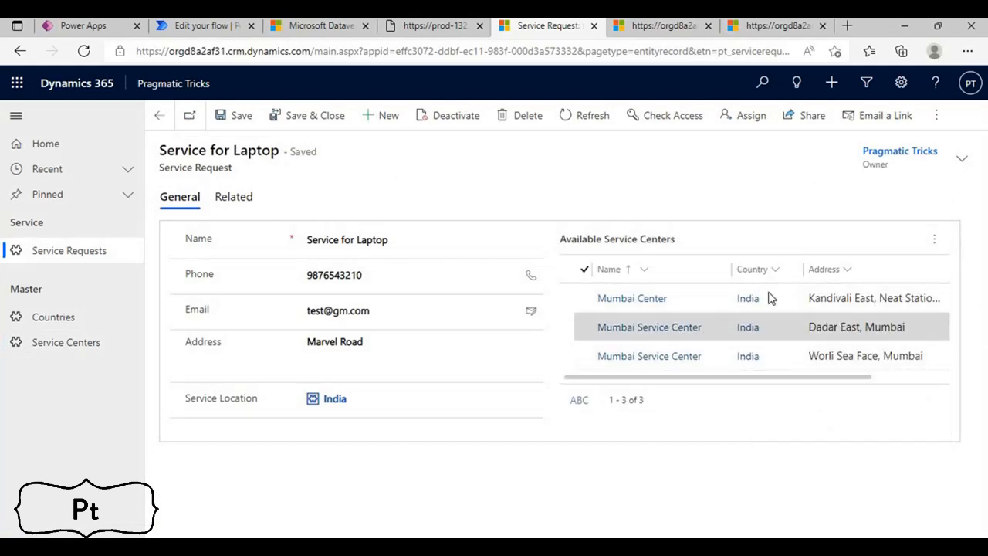
left_click(933, 240)
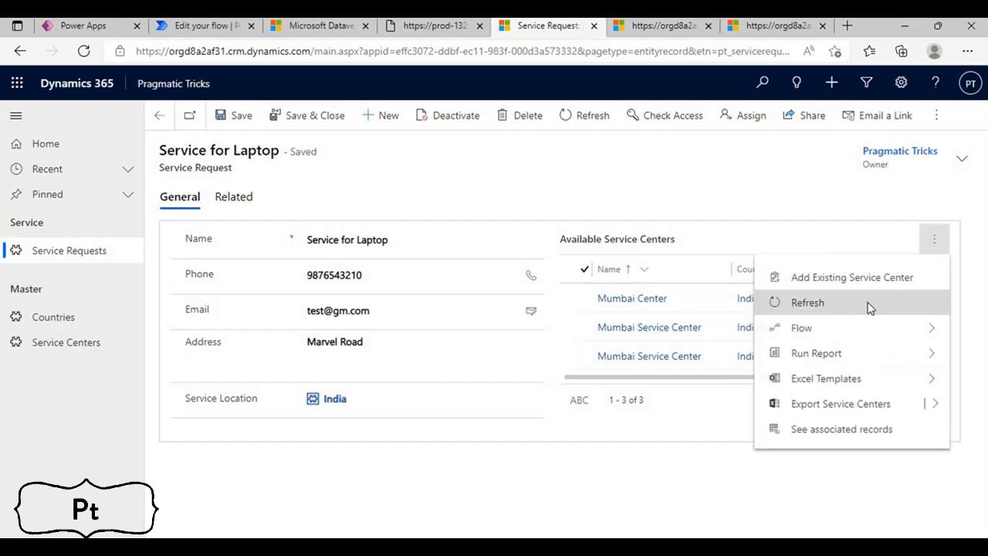
left_click(869, 307)
left_click(97, 251)
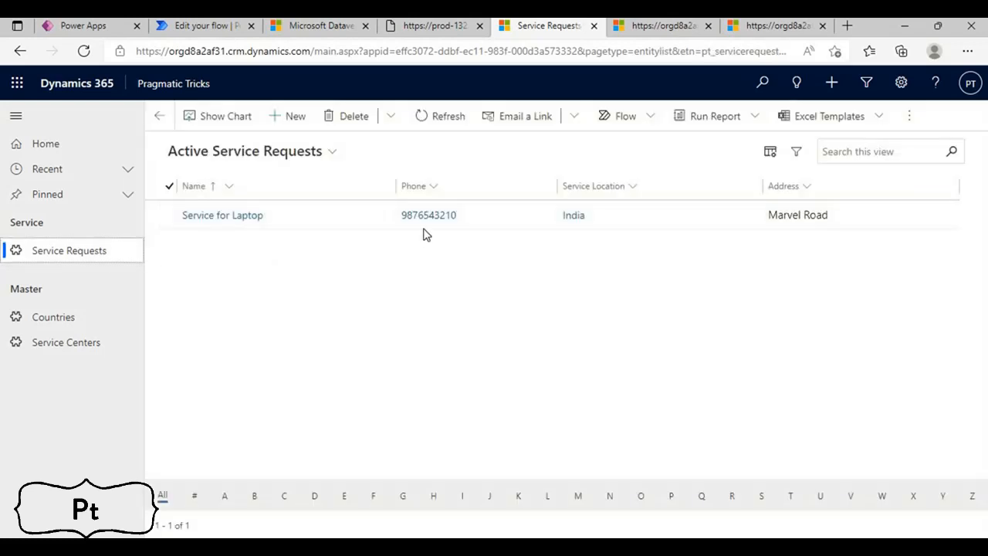
double_click(331, 218)
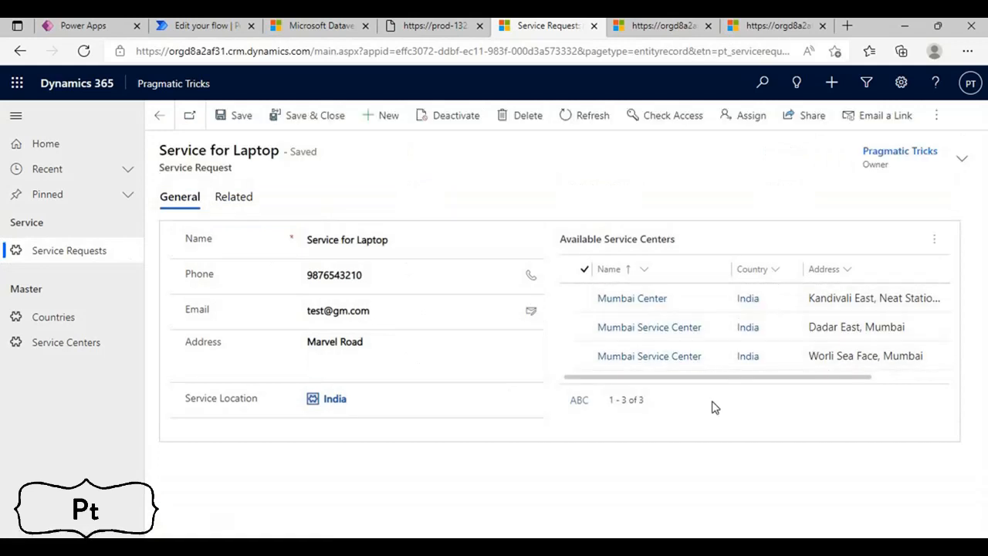
Switch to Power Automate, refresh the flow's 28-day run history and open the most recent run
left_click(201, 28)
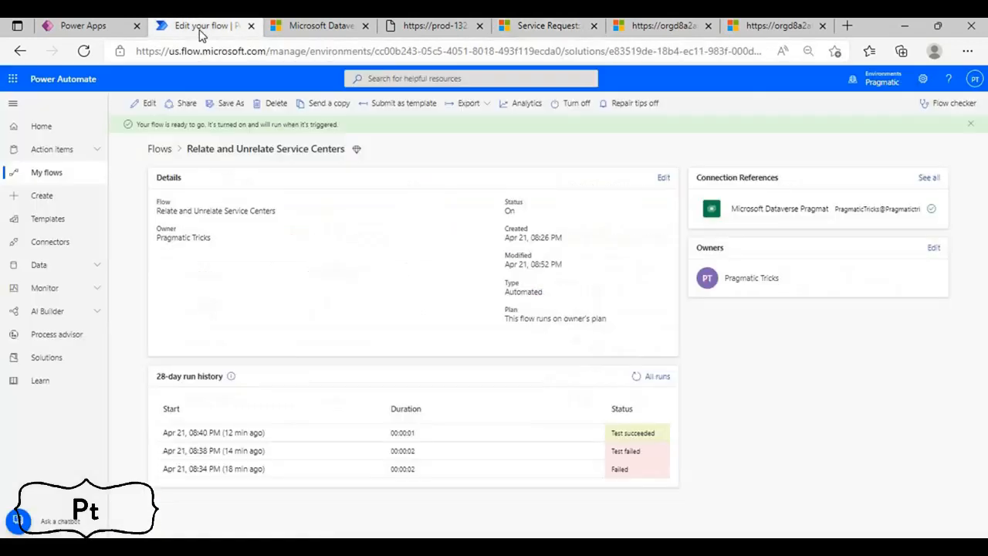
left_click(636, 378)
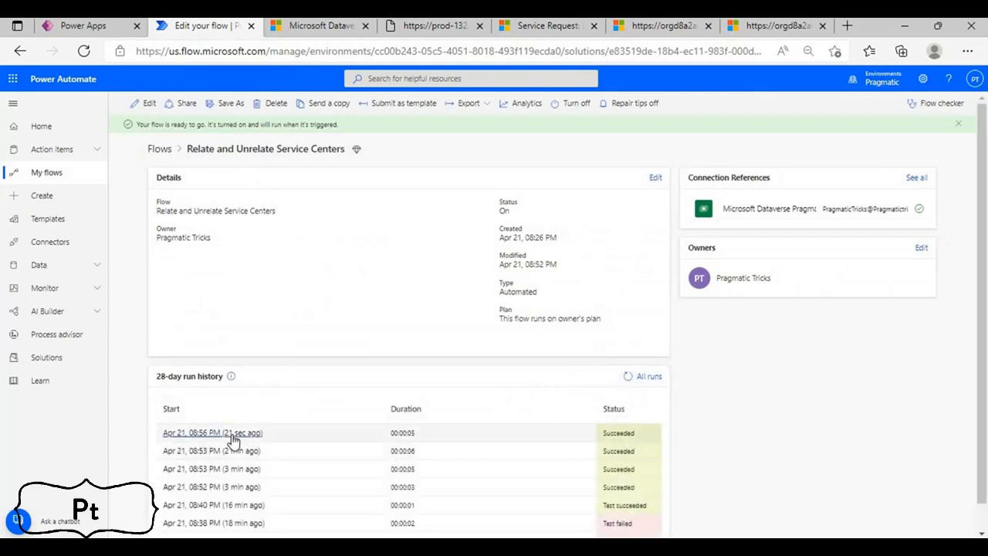
left_click(213, 433)
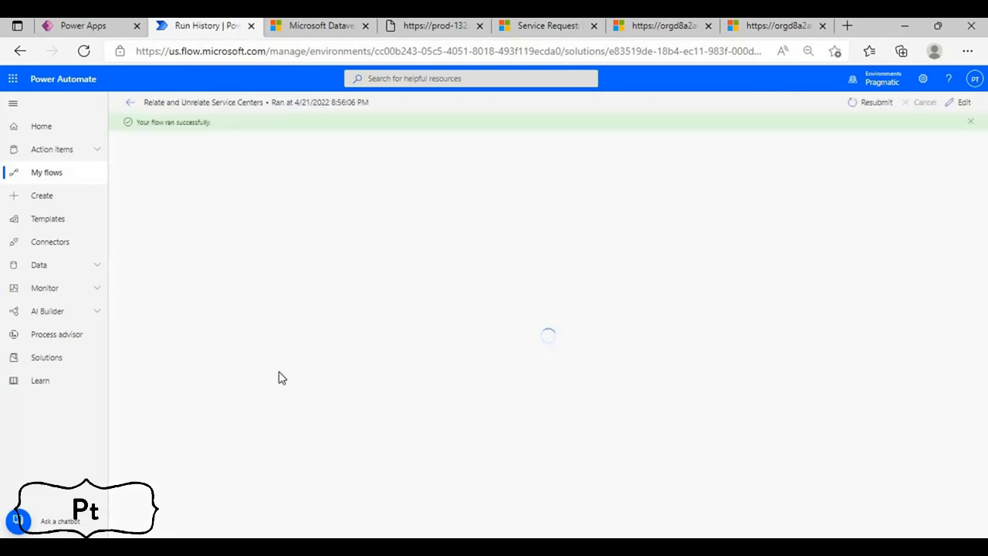
Switch to the Service for Laptop request in Dynamics 365 and highlight the record ID at the end of its URL
left_click(547, 26)
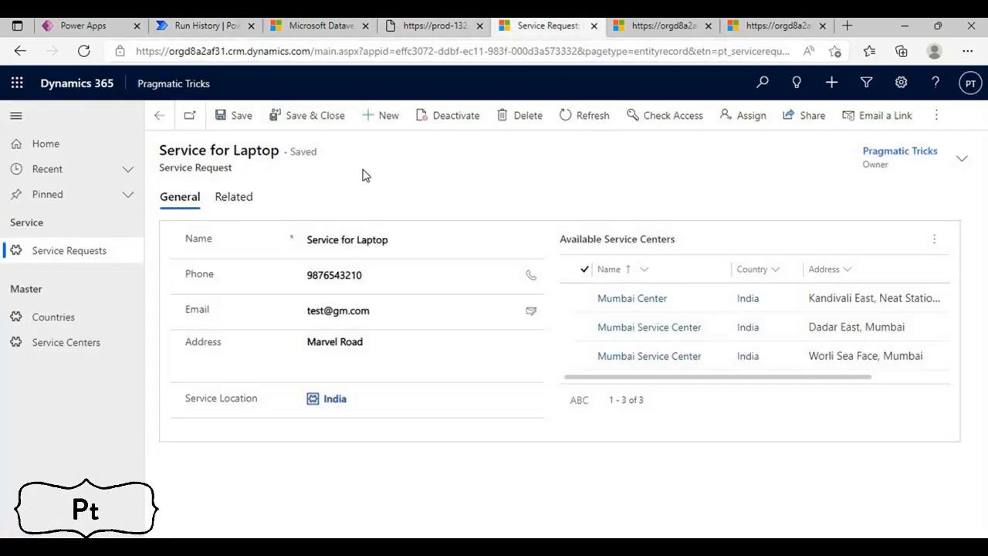
left_click(475, 51)
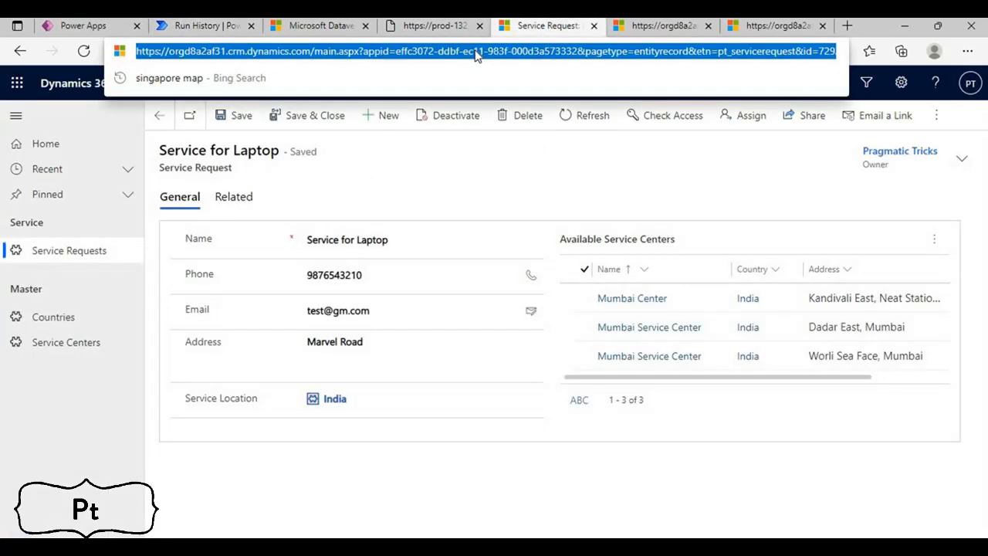
key("End")
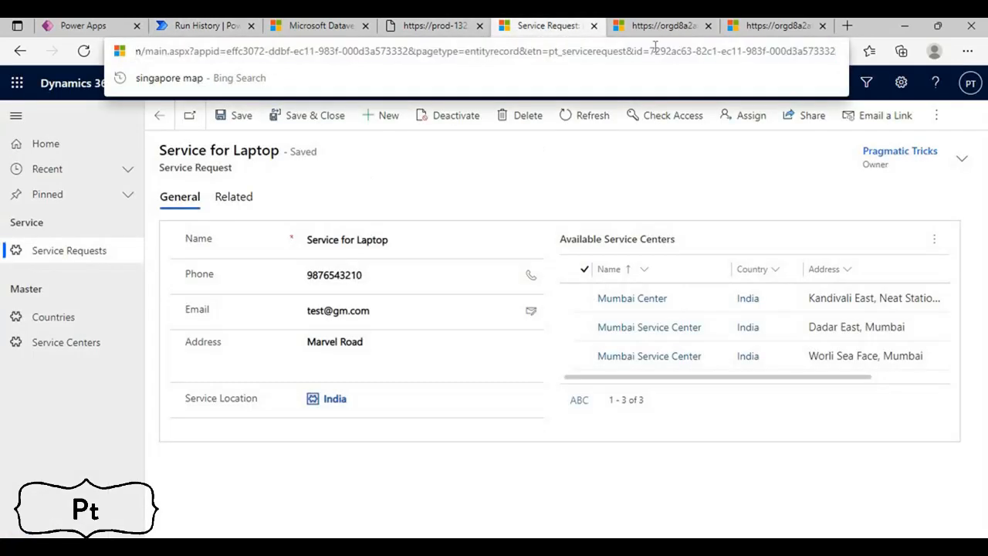
left_click_drag(652, 51, 857, 53)
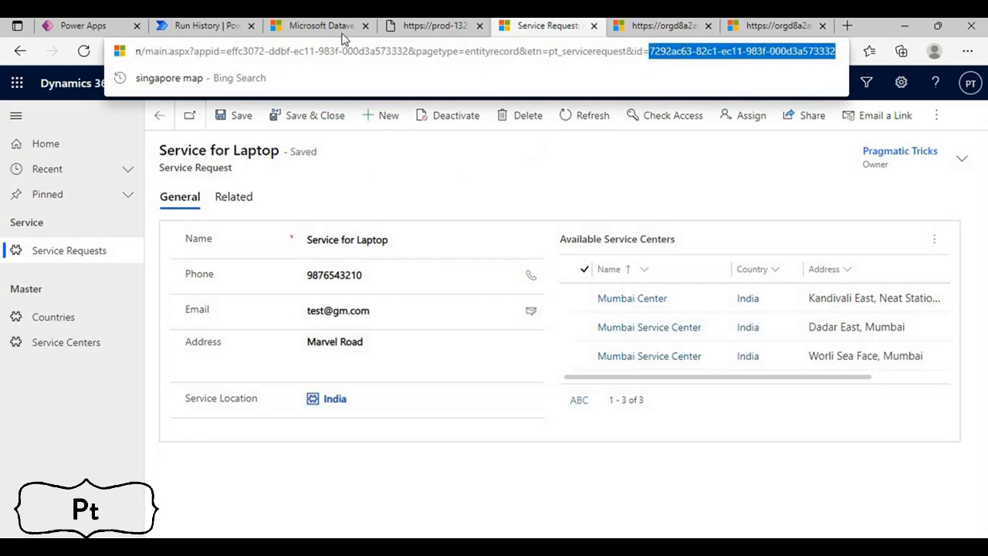
Back in the Power Automate run, check the pt_servicerequestid in the Trigger on Service Location Change outputs against the record ID
left_click(188, 26)
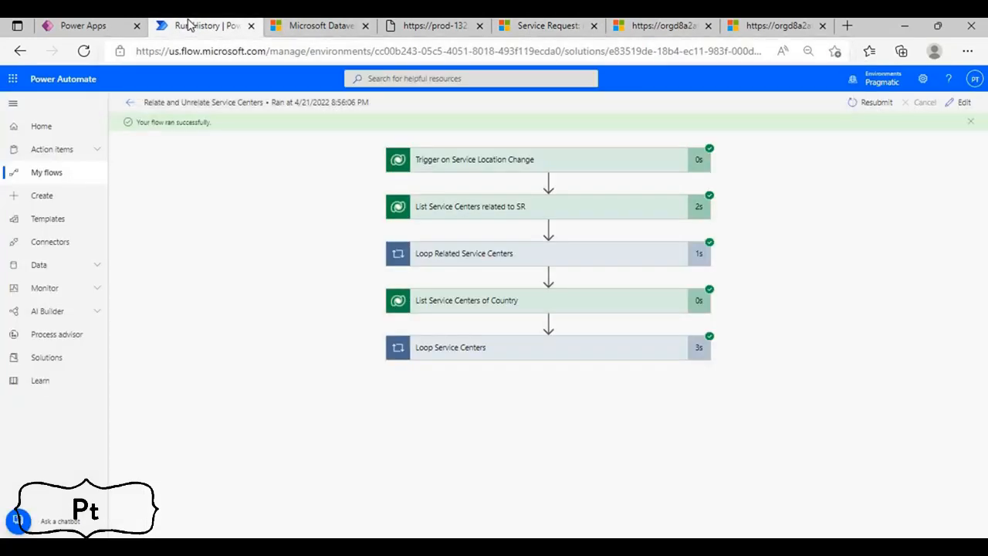
left_click(443, 161)
scroll(494, 324, "down", 3)
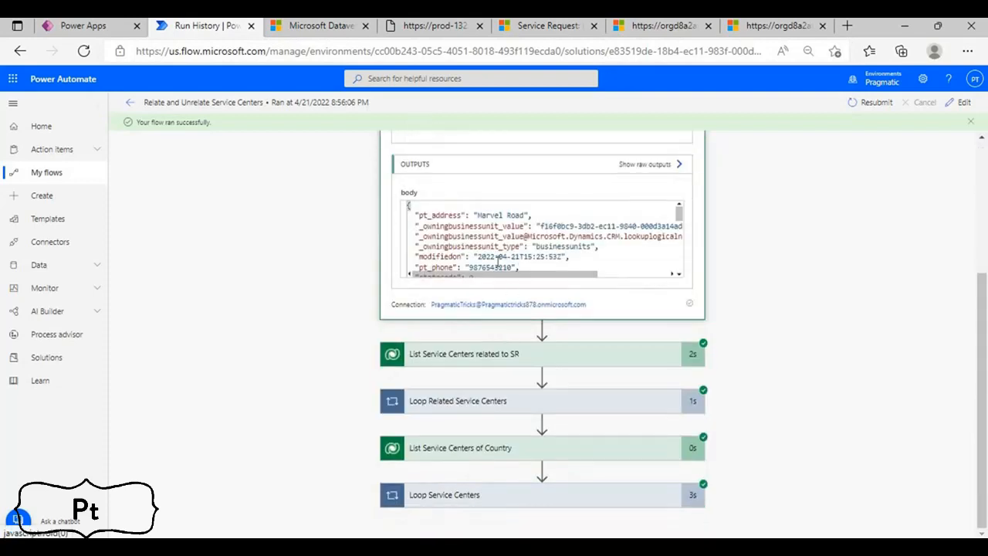
scroll(498, 261, "down", 1)
scroll(520, 251, "down", 3)
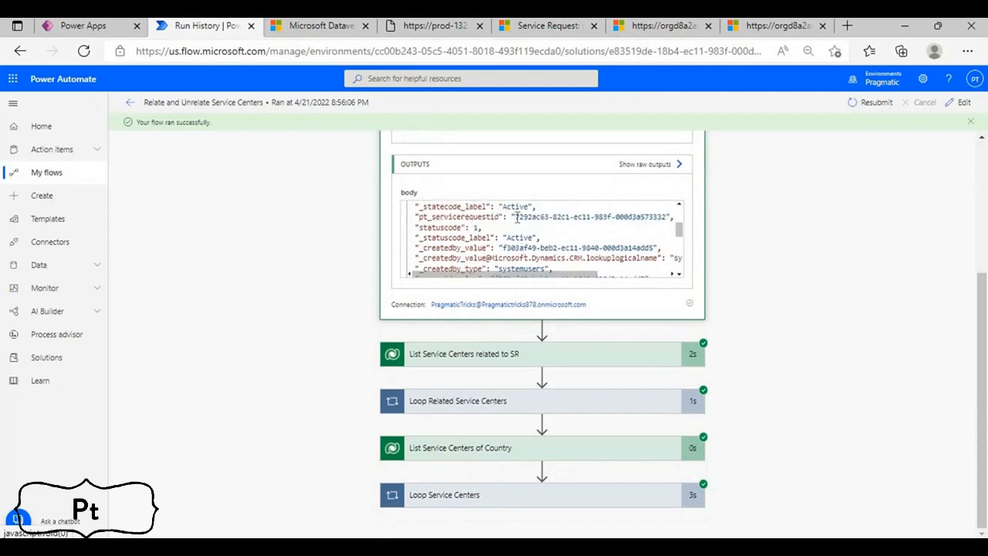
left_click_drag(514, 217, 554, 218)
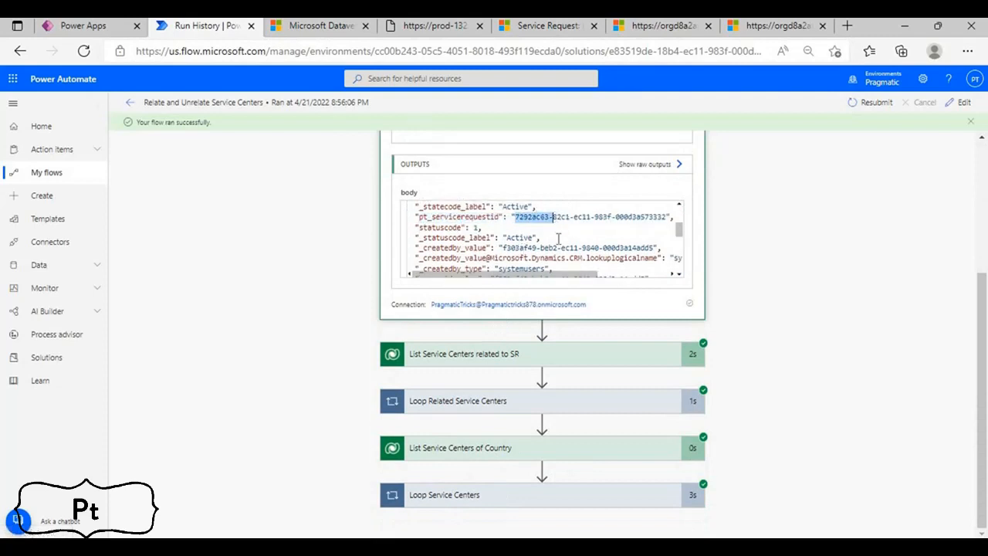
scroll(540, 247, "down", 1)
Examine the raw outputs of List Service Centers related to SR for the previously related center names, and close them
left_click(499, 357)
scroll(503, 355, "down", 2)
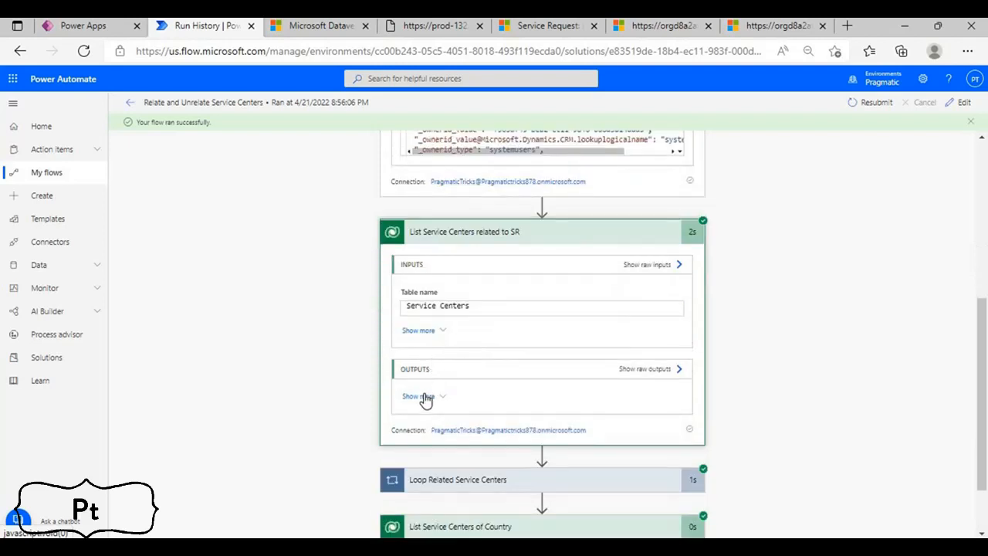
left_click(661, 369)
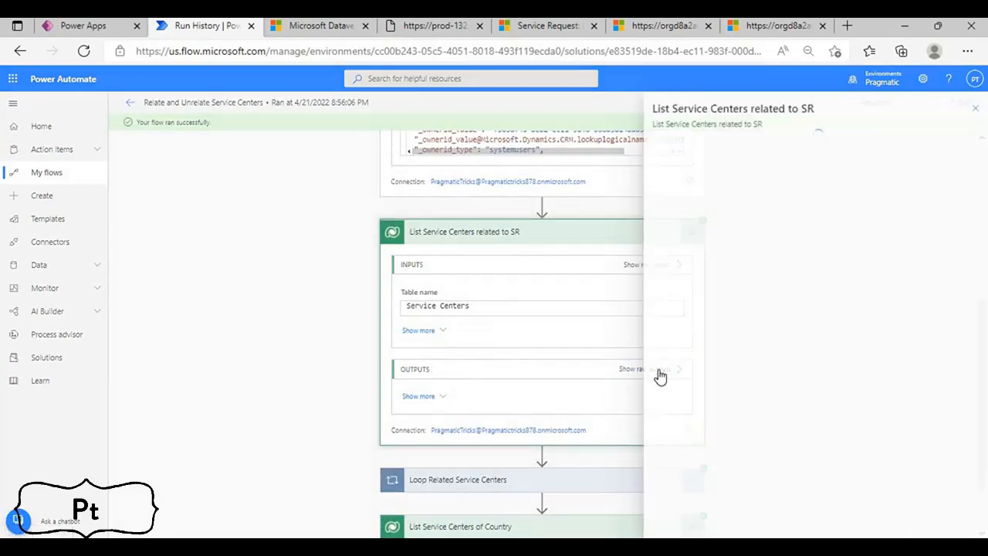
scroll(673, 342, "down", 3)
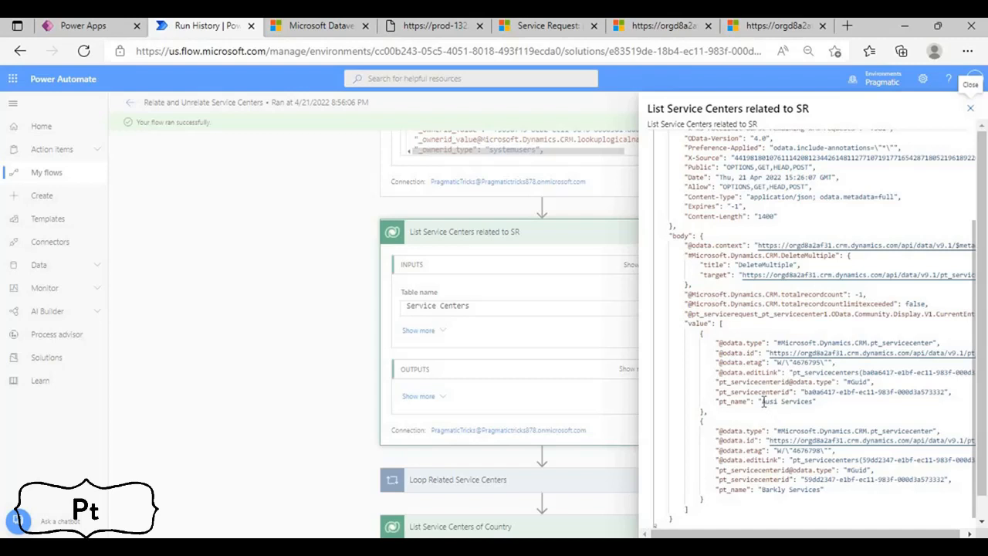
left_click(763, 402)
left_click(762, 489)
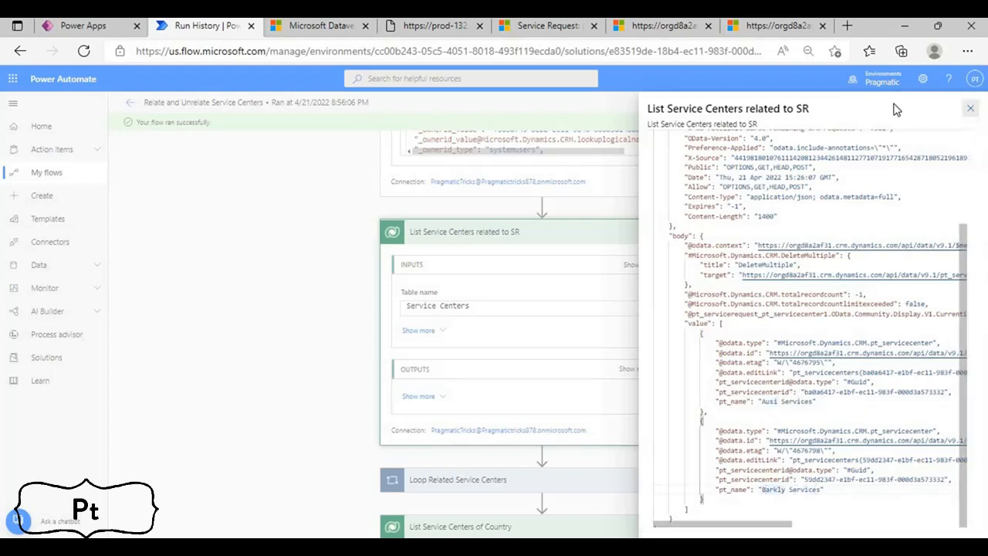
left_click(970, 108)
left_click(489, 239)
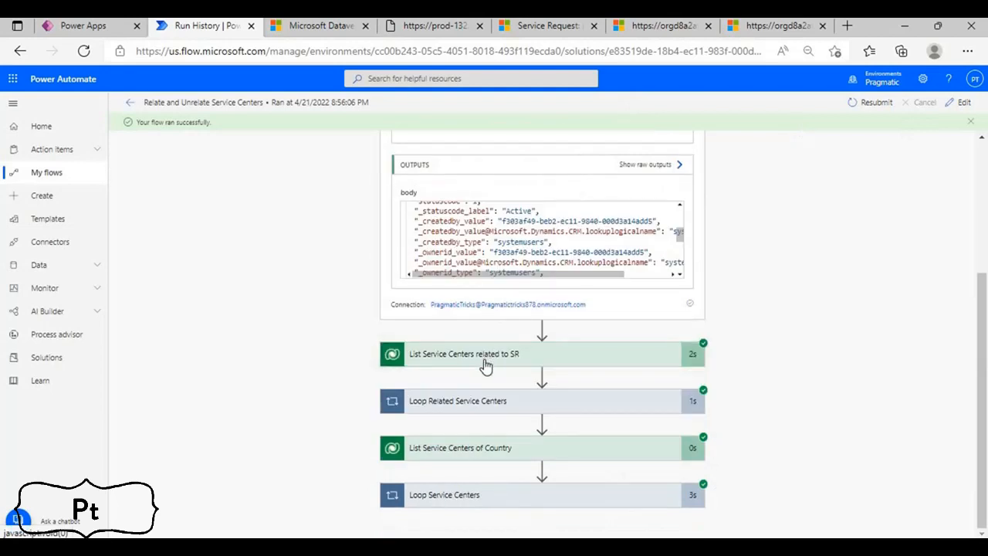
Expand Loop Related Service Centers and inspect the inputs of its Unrelate Service Centers from SR action
left_click(485, 365)
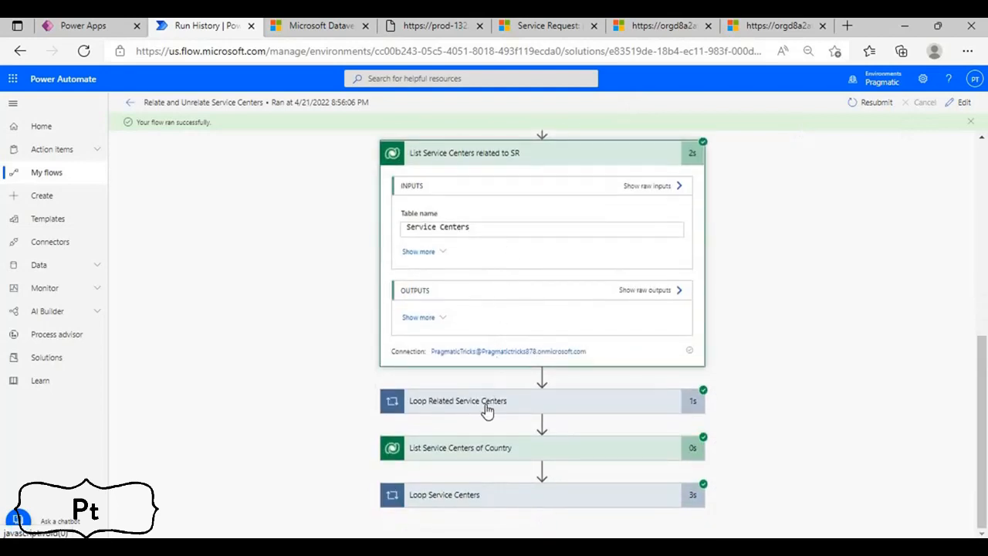
left_click(486, 409)
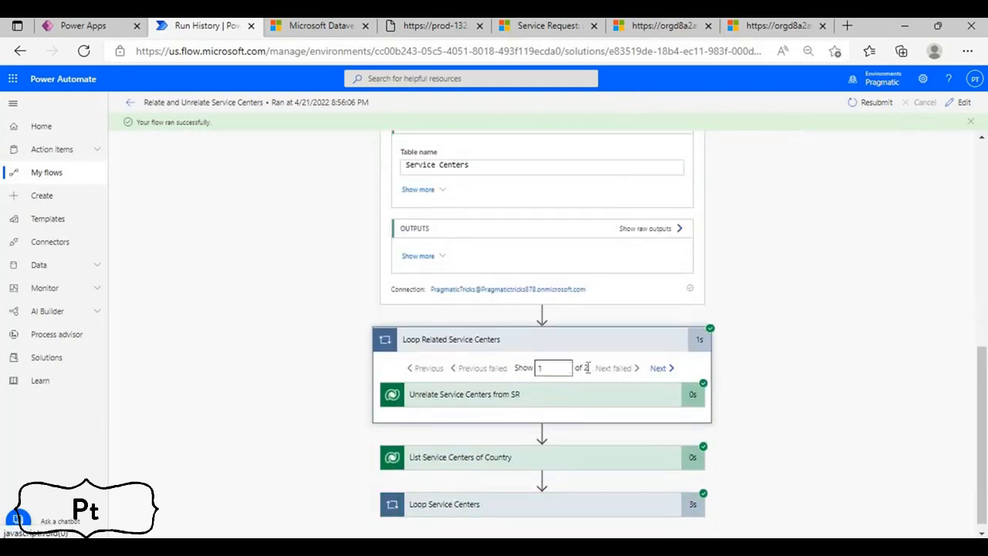
scroll(531, 401, "down", 4)
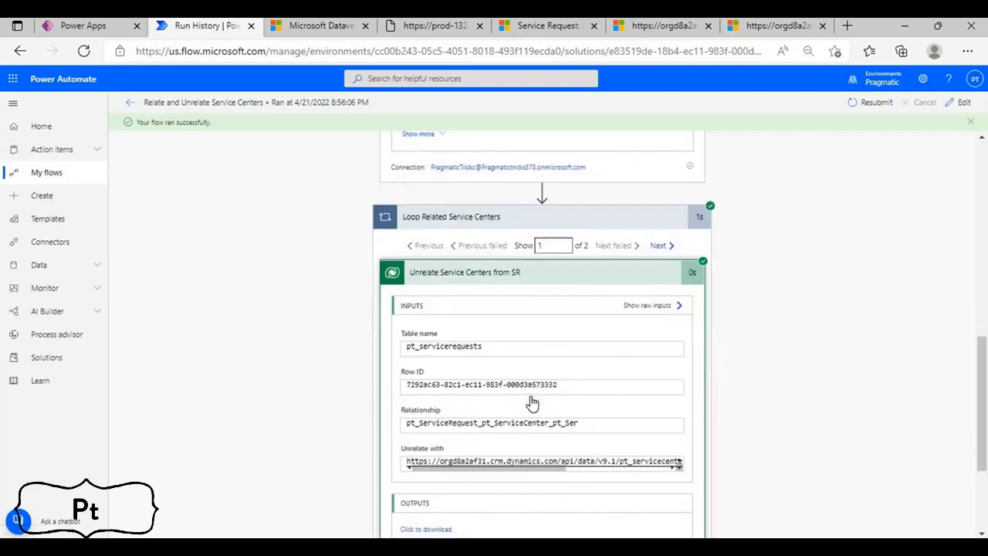
scroll(535, 400, "up", 2)
scroll(534, 371, "up", 1)
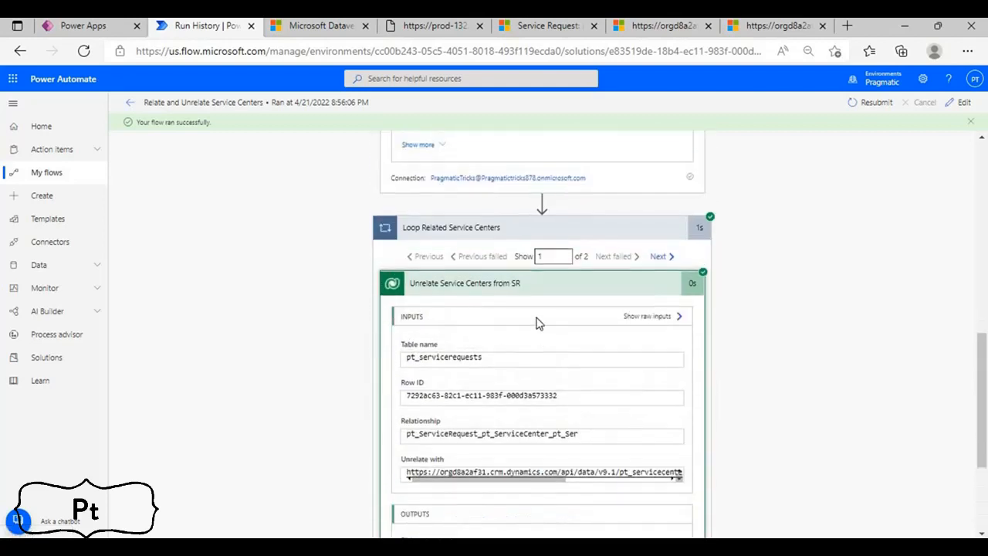
left_click(540, 292)
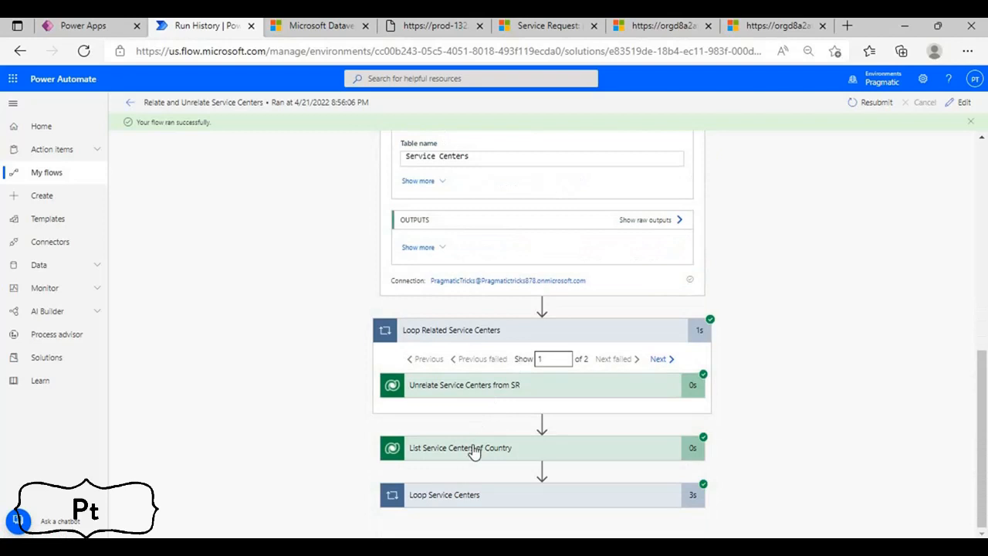
Show the full inputs of List Service Centers of Country and examine the pt_country value in its Fetch Xml Query
left_click(470, 450)
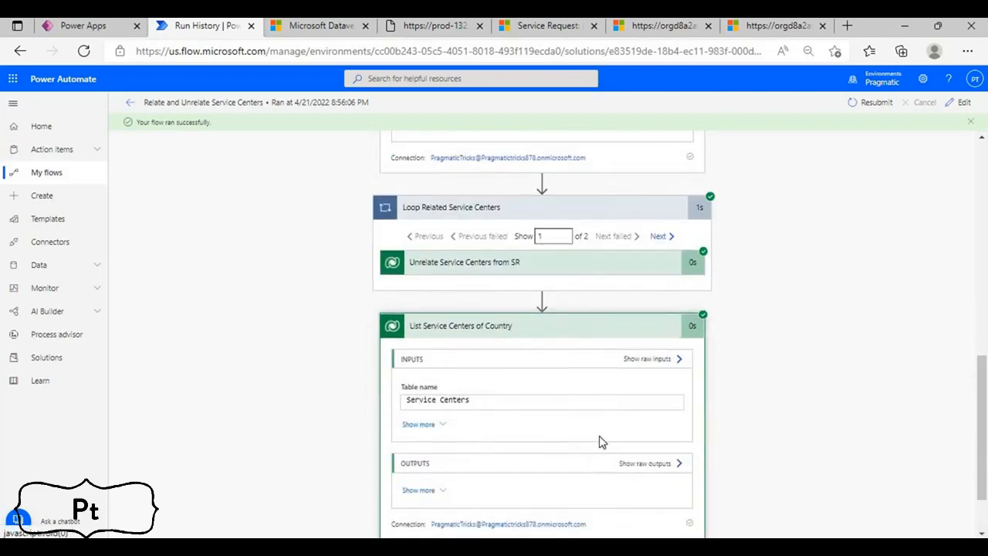
left_click(437, 425)
scroll(489, 419, "down", 3)
scroll(533, 304, "down", 2)
left_click_drag(521, 330, 662, 332)
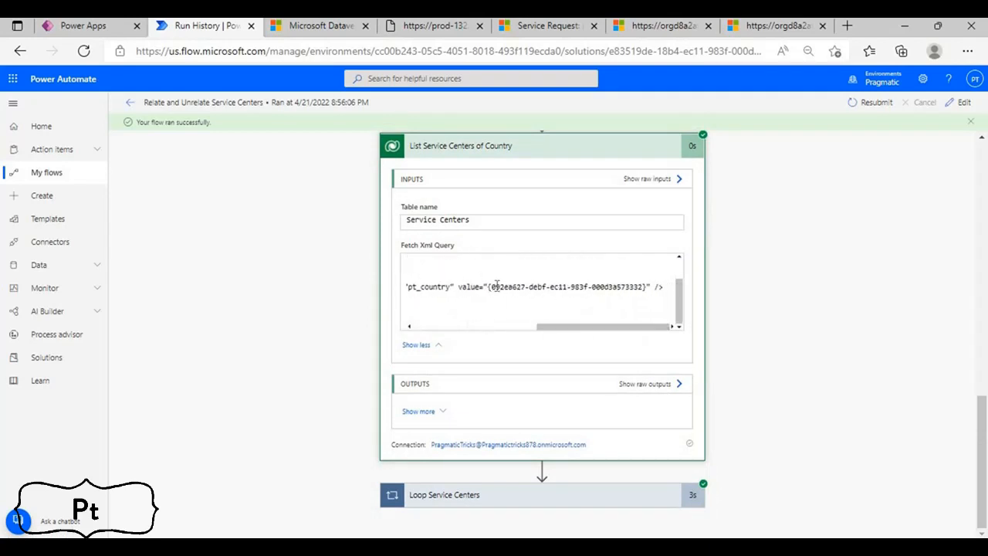
left_click_drag(493, 286, 617, 286)
left_click_drag(536, 329, 650, 330)
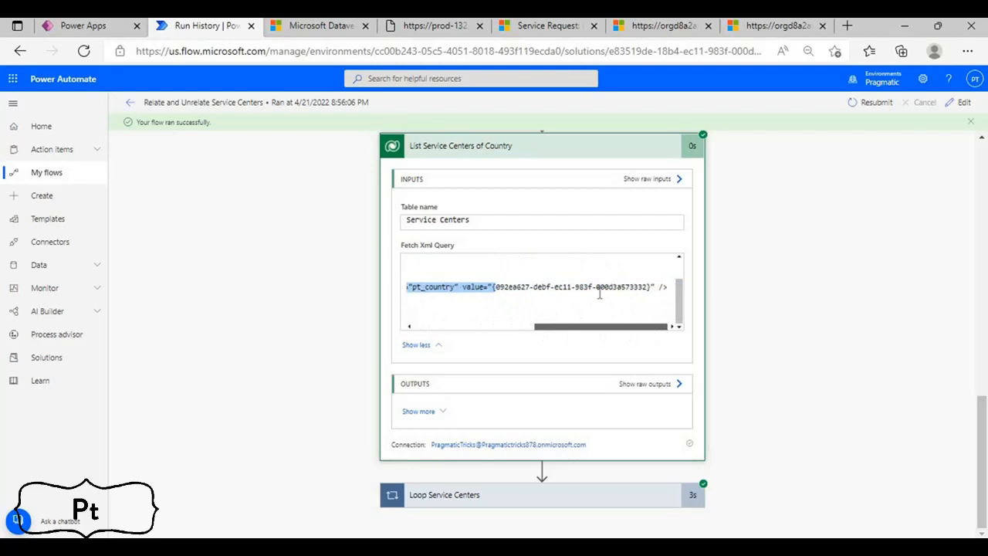
left_click_drag(503, 286, 644, 286)
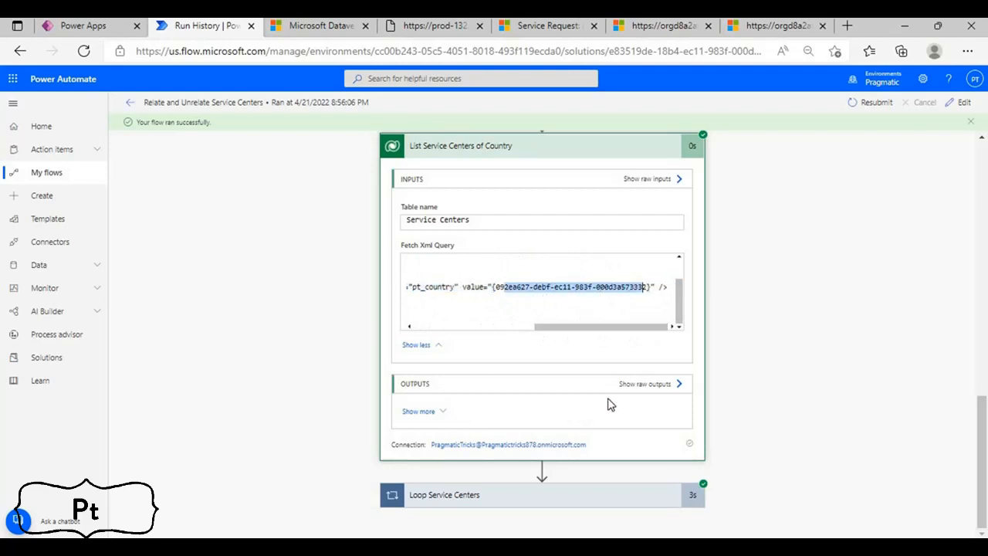
Review the service center names in the raw outputs of List Service Centers of Country, and close them
left_click(644, 385)
scroll(771, 332, "down", 5)
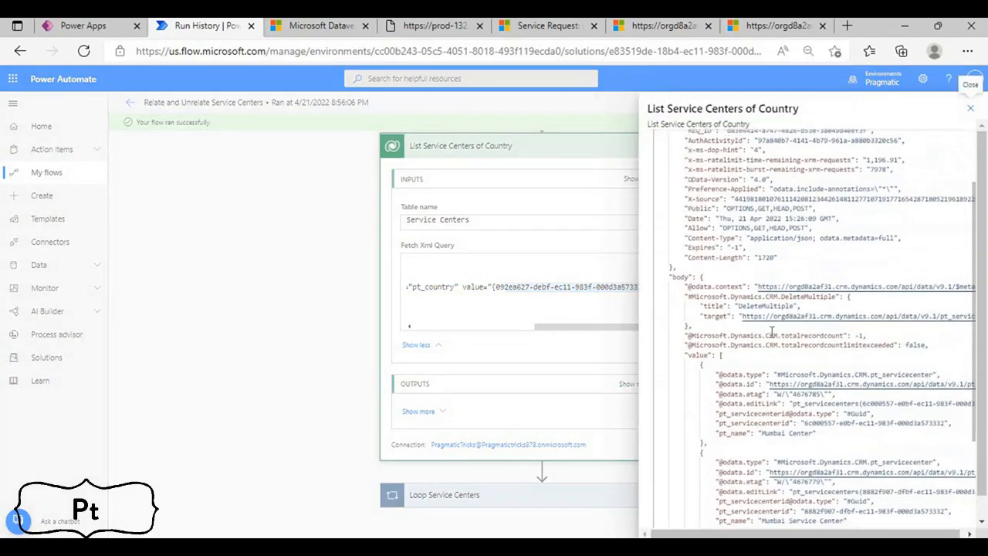
scroll(721, 263, "up", 1)
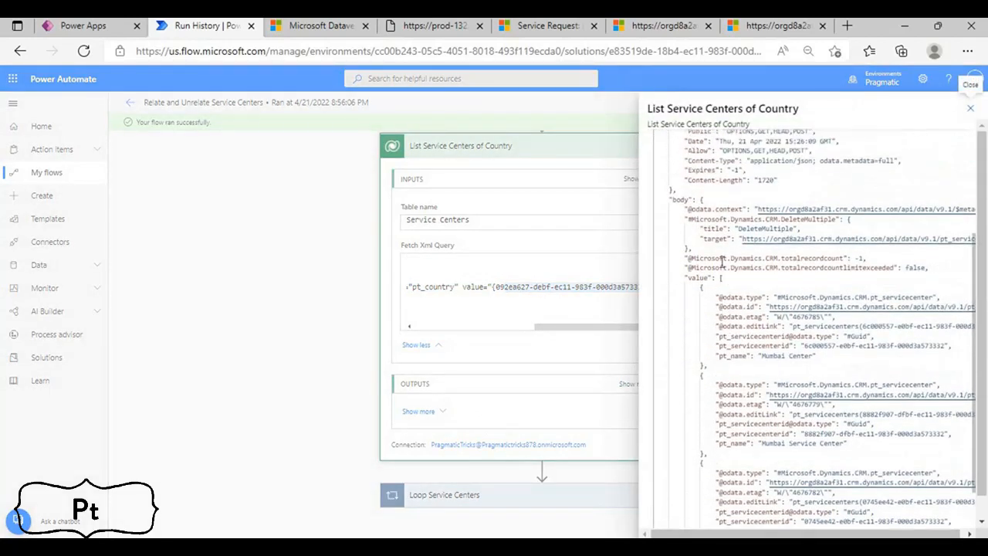
left_click(710, 298)
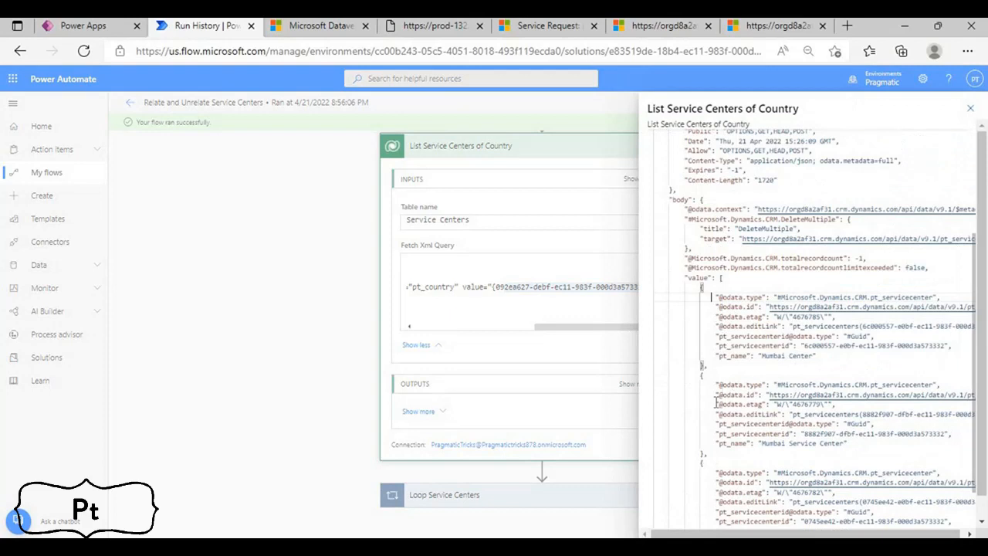
double_click(771, 356)
scroll(791, 456, "down", 3)
scroll(770, 330, "up", 3)
scroll(770, 329, "down", 2)
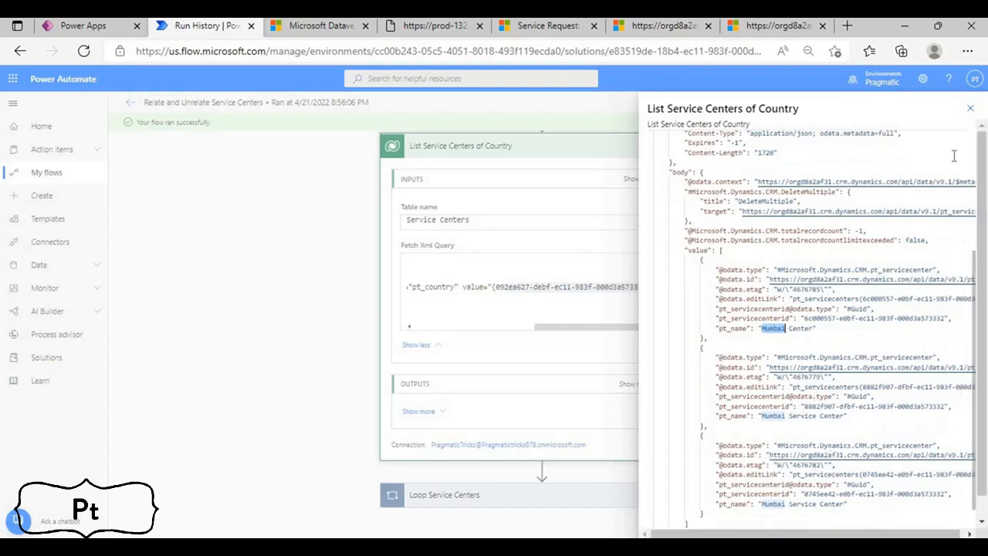
left_click(970, 108)
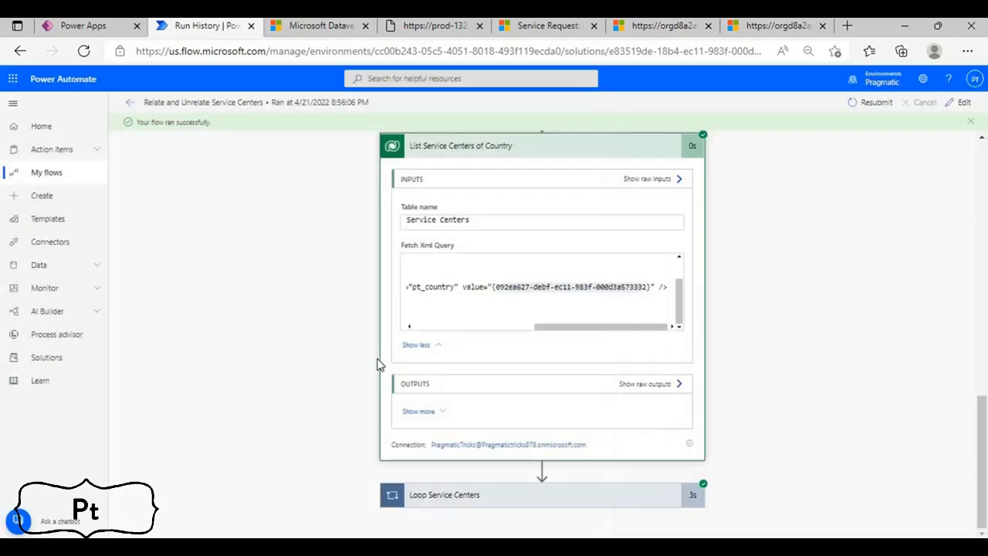
Inspect the Relate Service Centers with Service Request action inside Loop Service Centers, and return to the Service for Laptop request in Dynamics 365
left_click(485, 498)
left_click(486, 479)
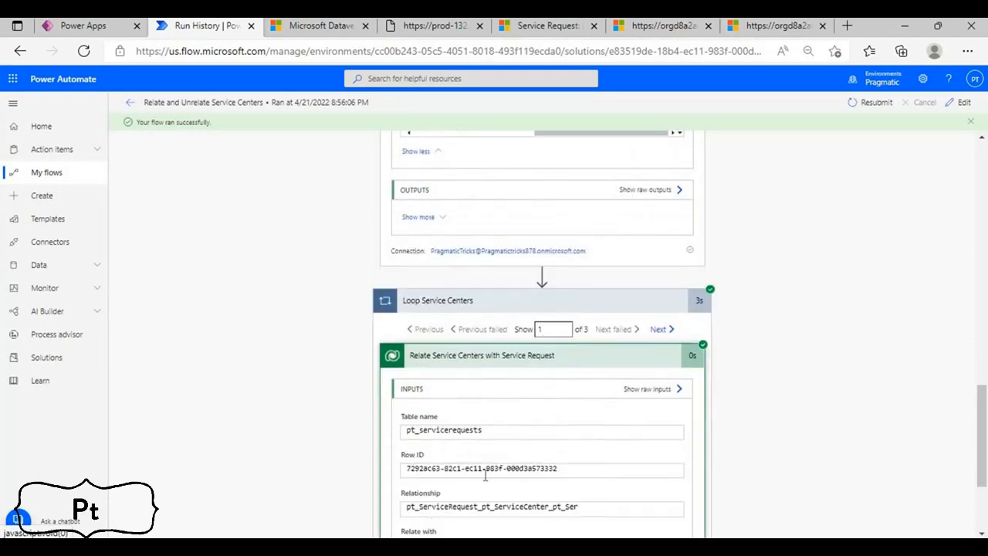
left_click(571, 362)
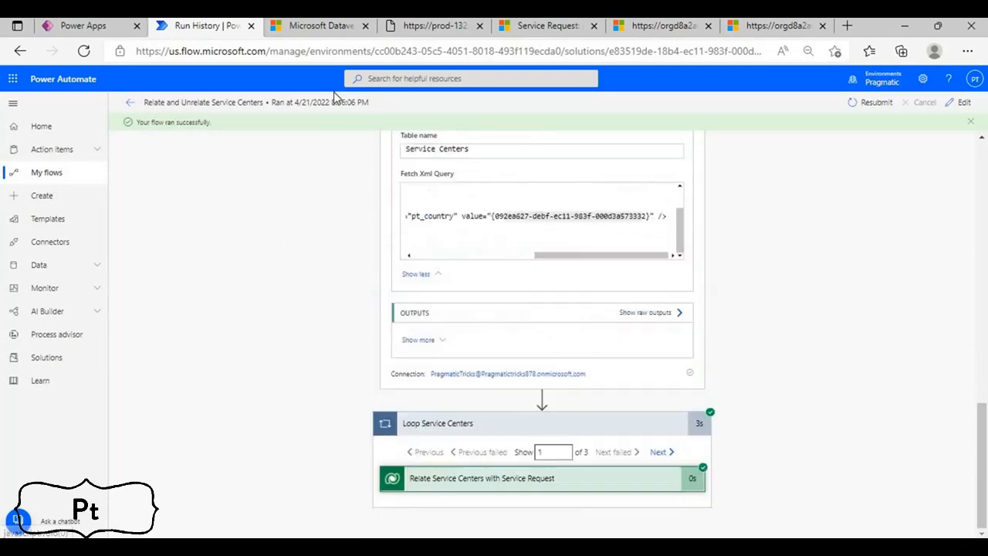
left_click(545, 29)
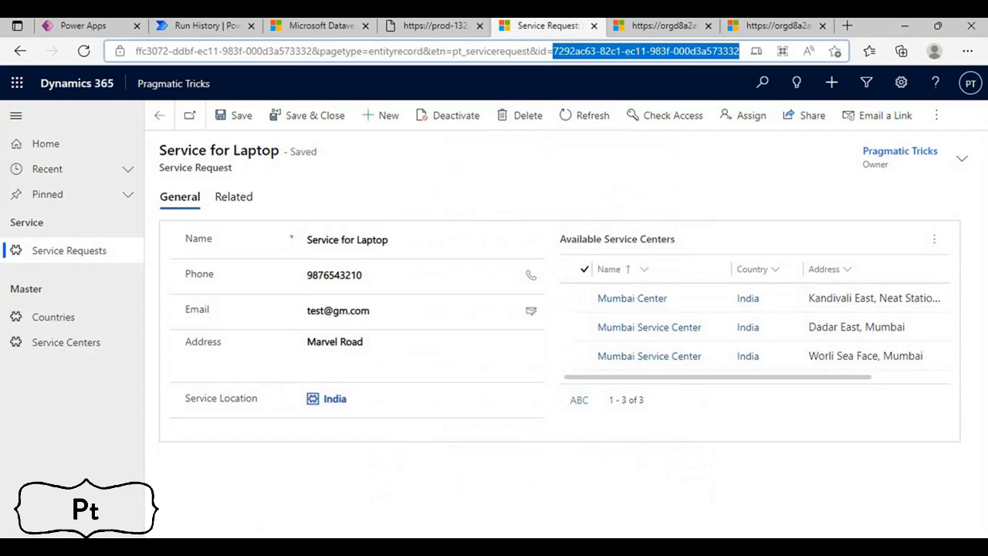
left_click(402, 476)
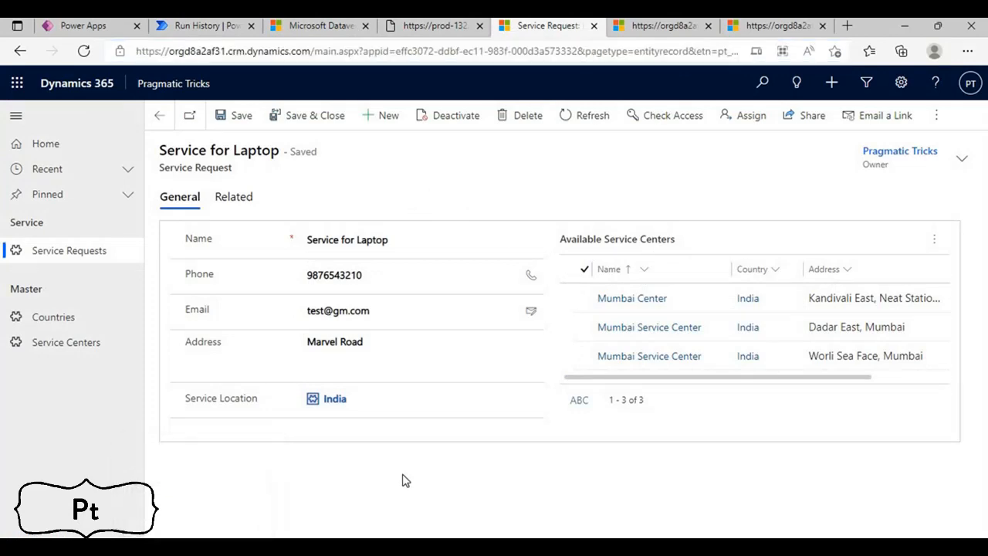